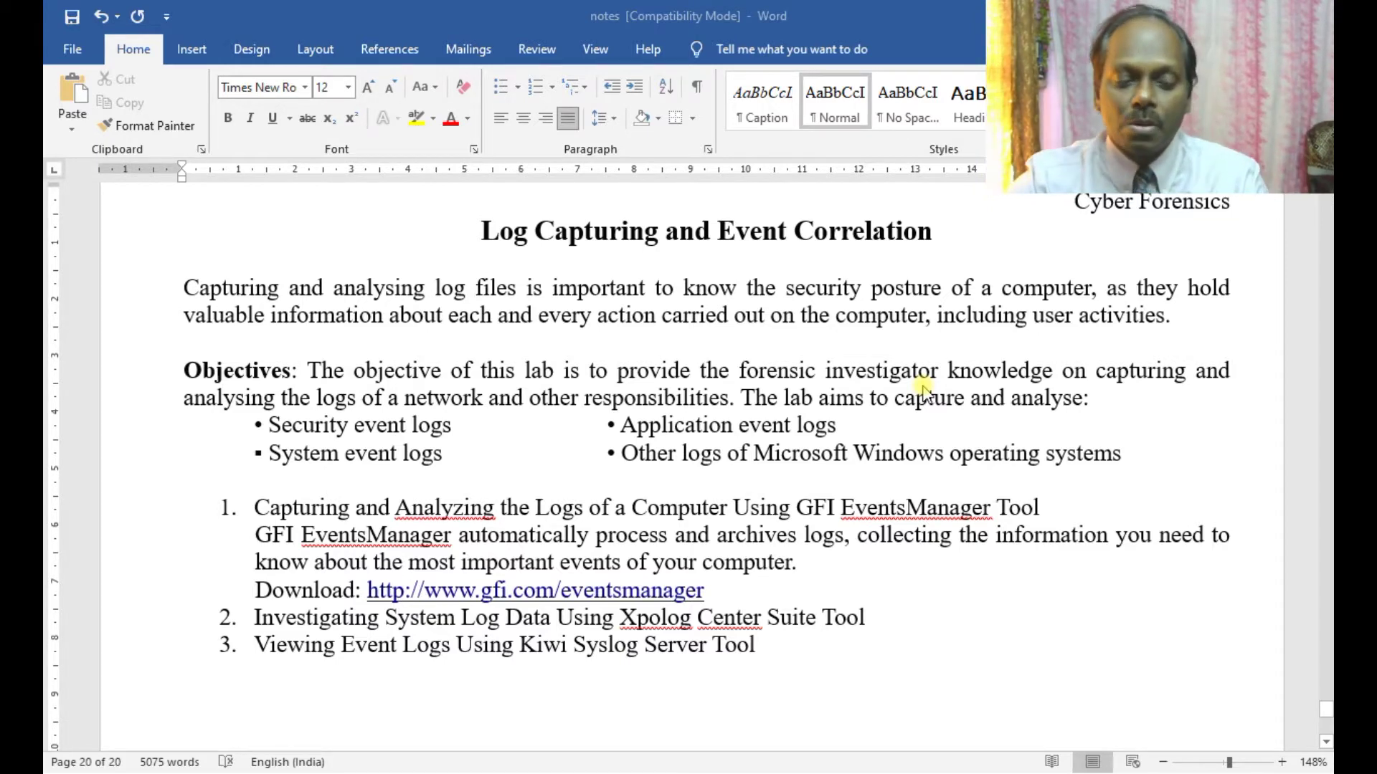
Leave the Word lab notes for the browser showing the GFI EventsManager product page
key("alt+Tab")
key("alt+Tab")
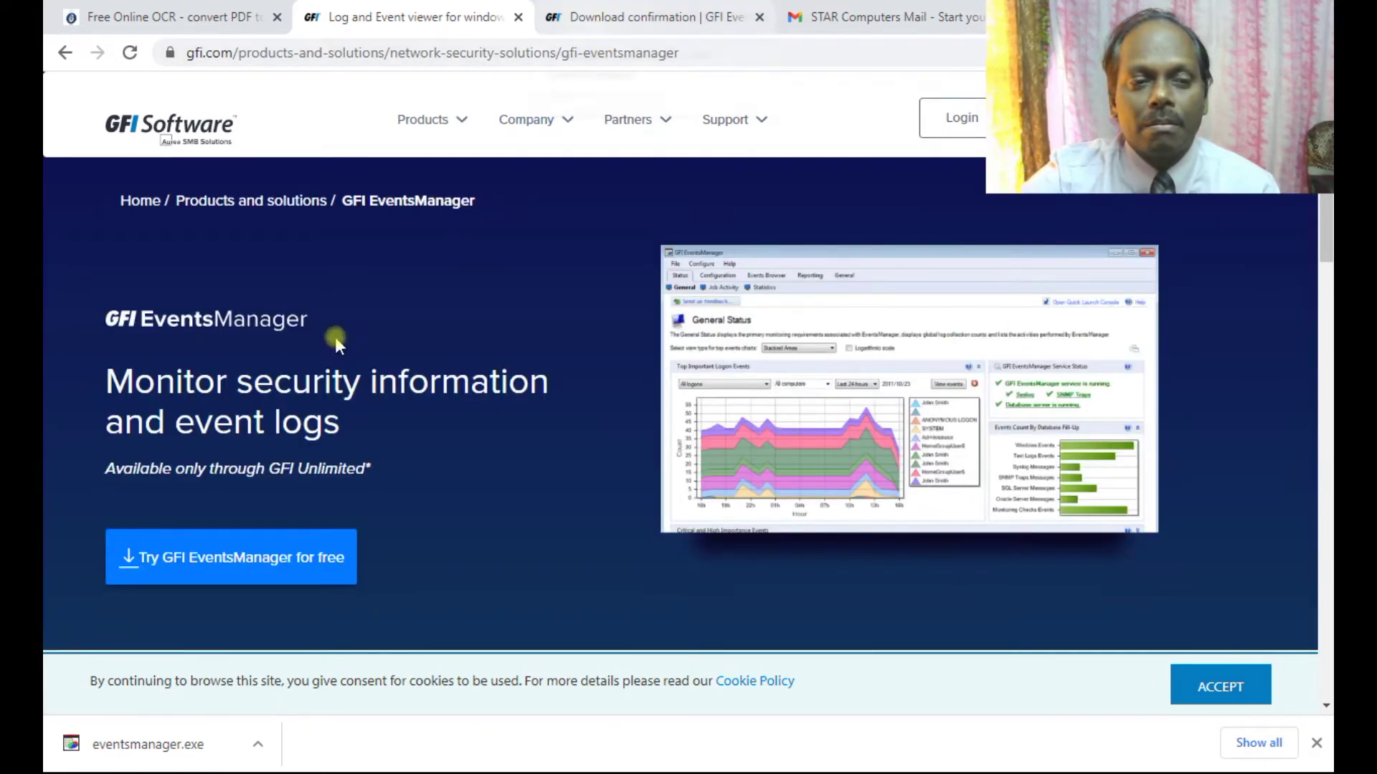
Request the free GFI EventsManager trial and view the trial e-mail in Gmail
left_click(277, 556)
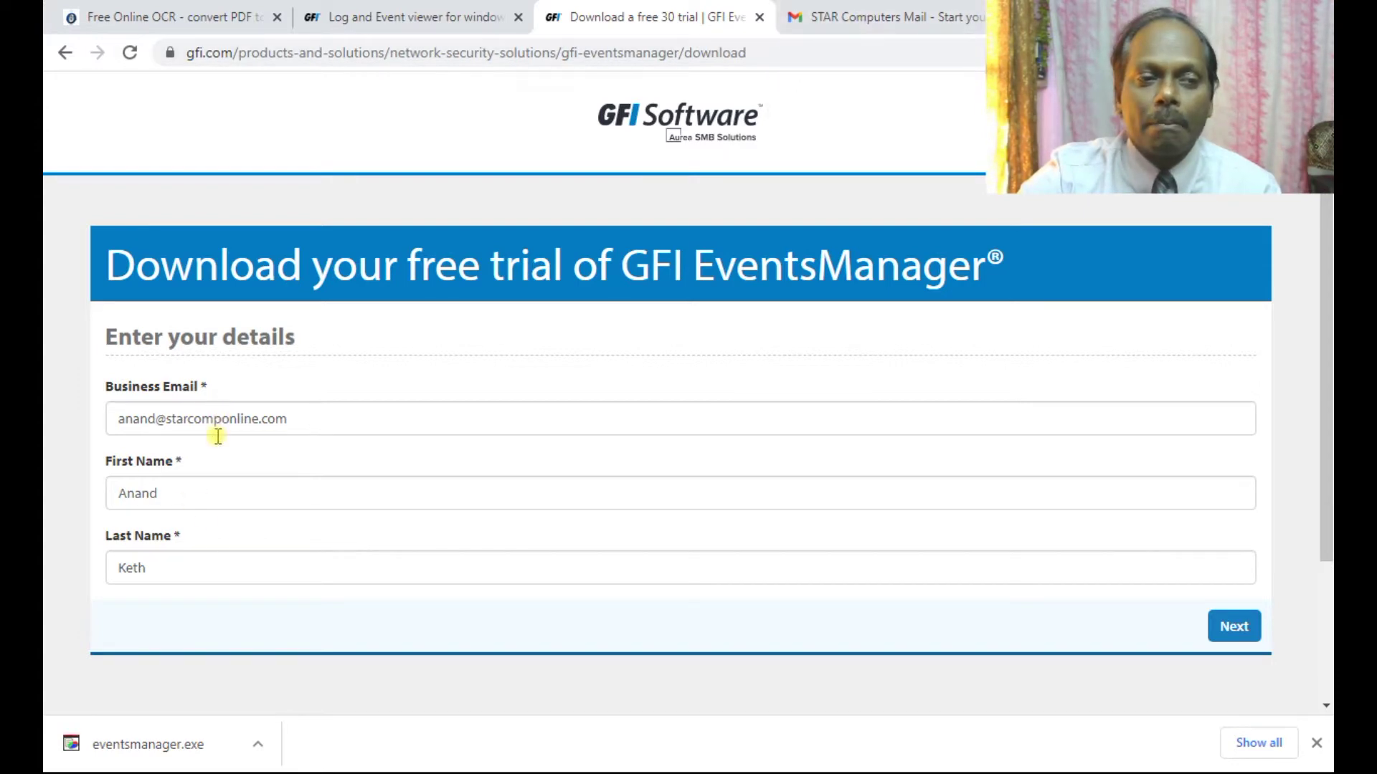
left_click(853, 18)
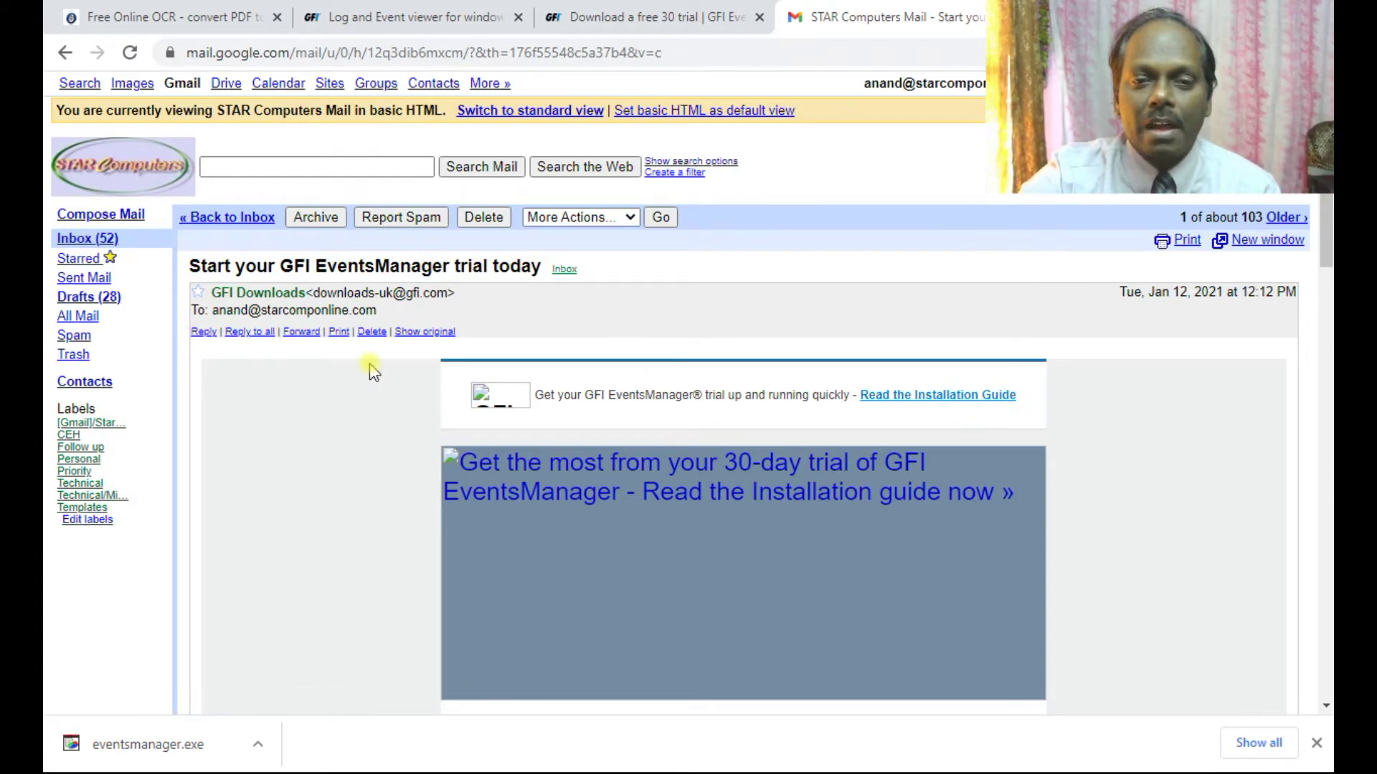
Skim the trial e-mail, then move to the GFI EventsManager folder with the installers
scroll(368, 365, "down", 2)
scroll(363, 363, "up", 2)
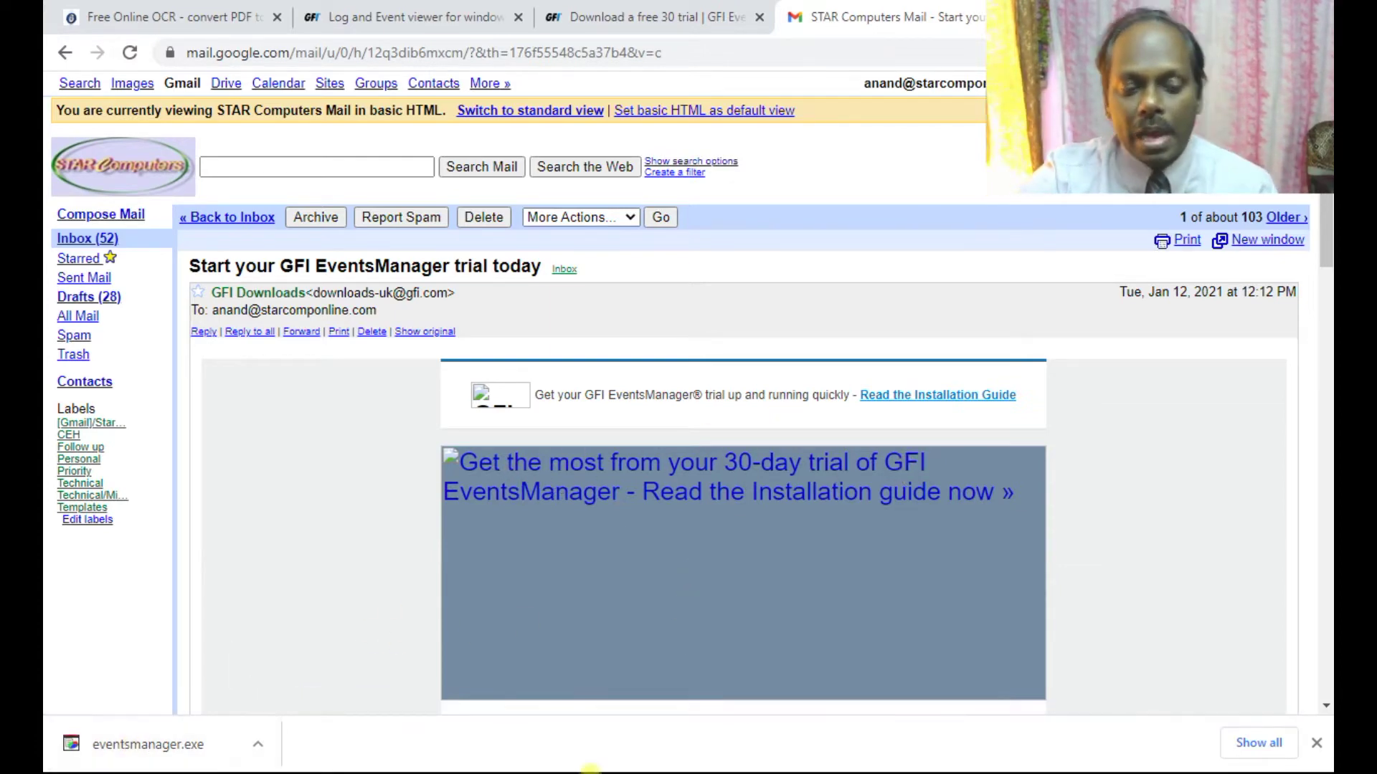
key("alt+Tab")
key("alt+Tab")
key("alt+Tab")
key("alt+Tab")
key("alt+Tab")
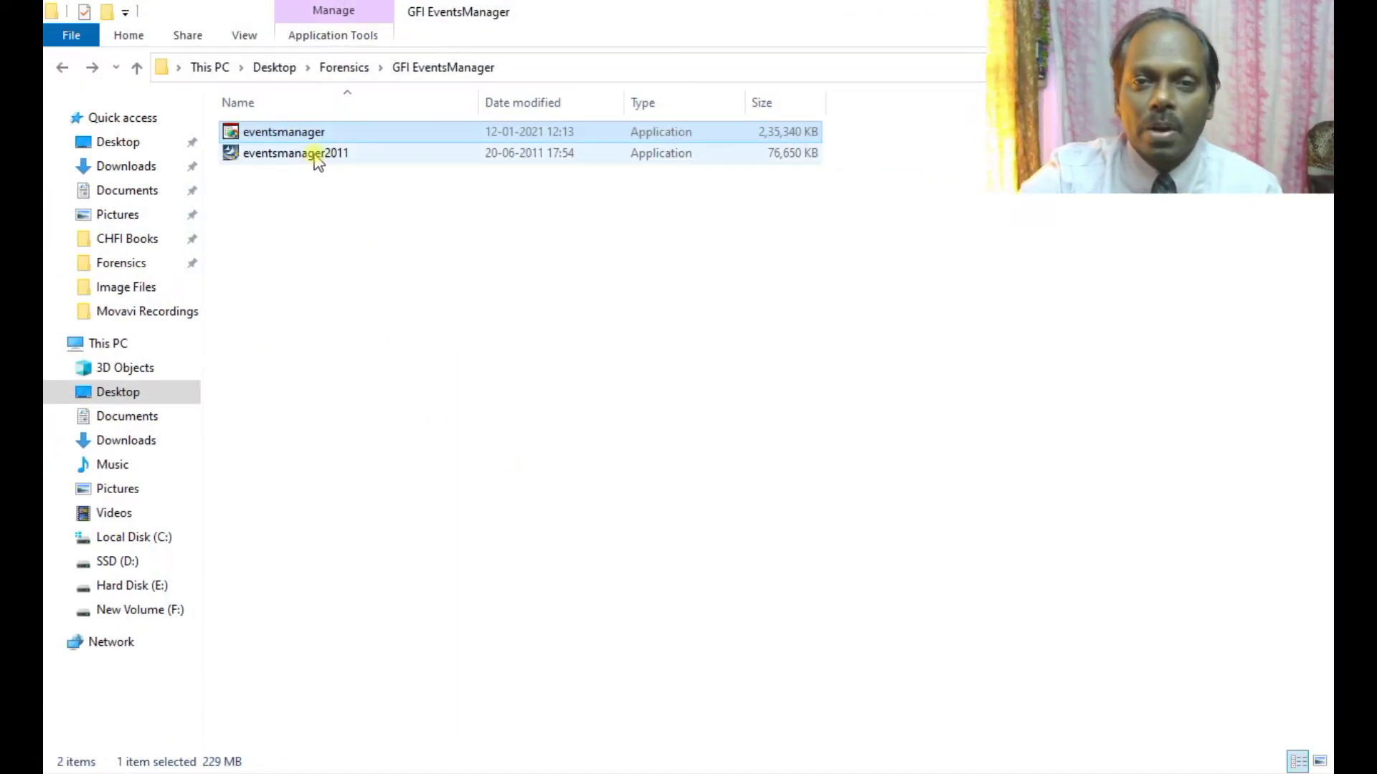
Run eventsmanager.exe and download and install the .NET Framework 3.5 prerequisite
left_click(287, 133)
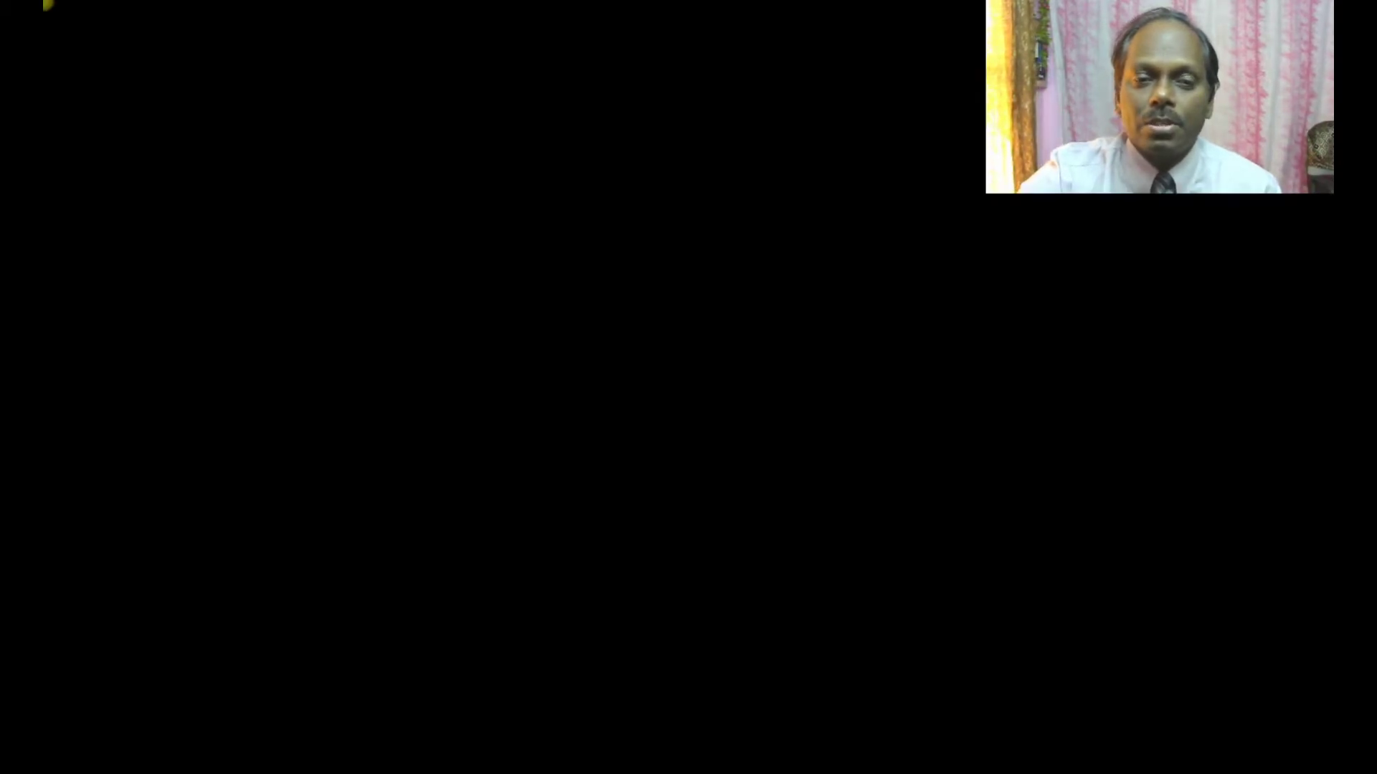
left_click(576, 513)
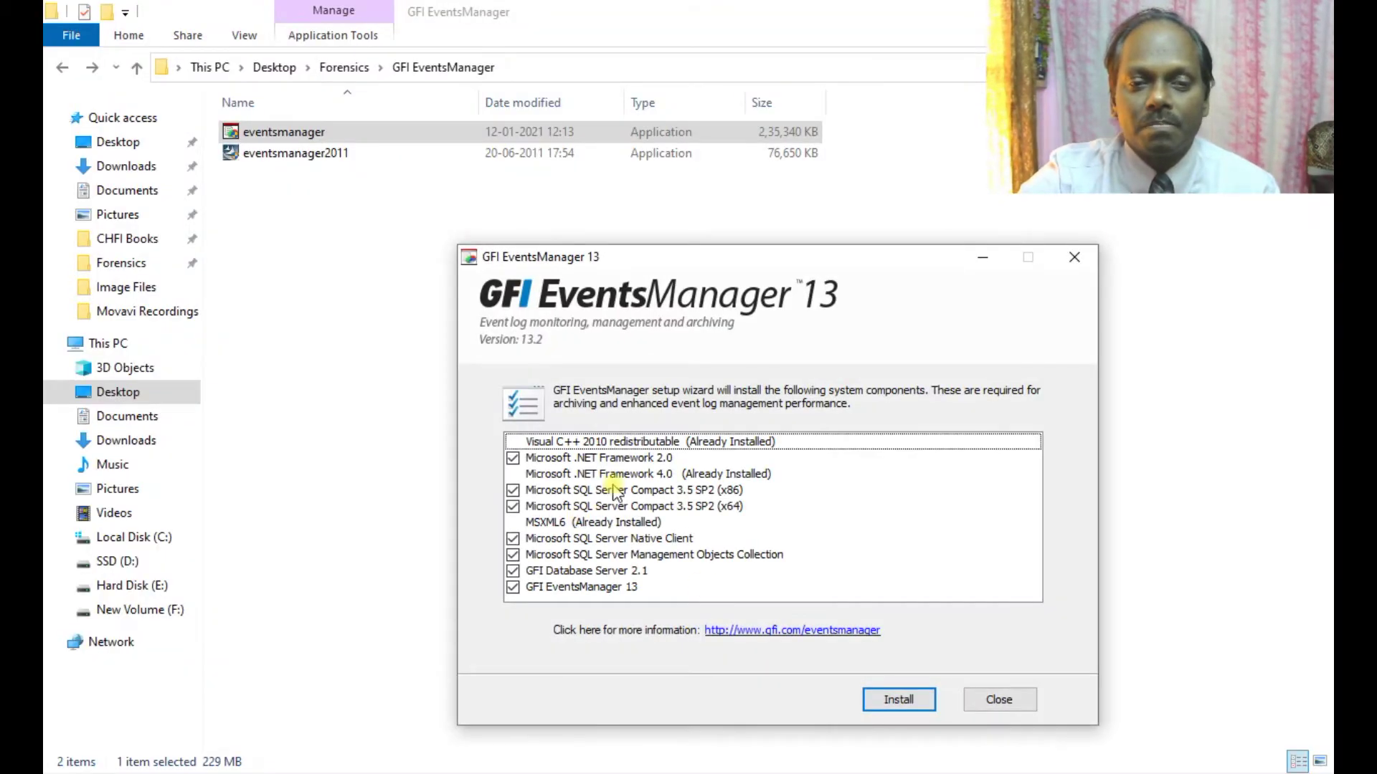
left_click(902, 701)
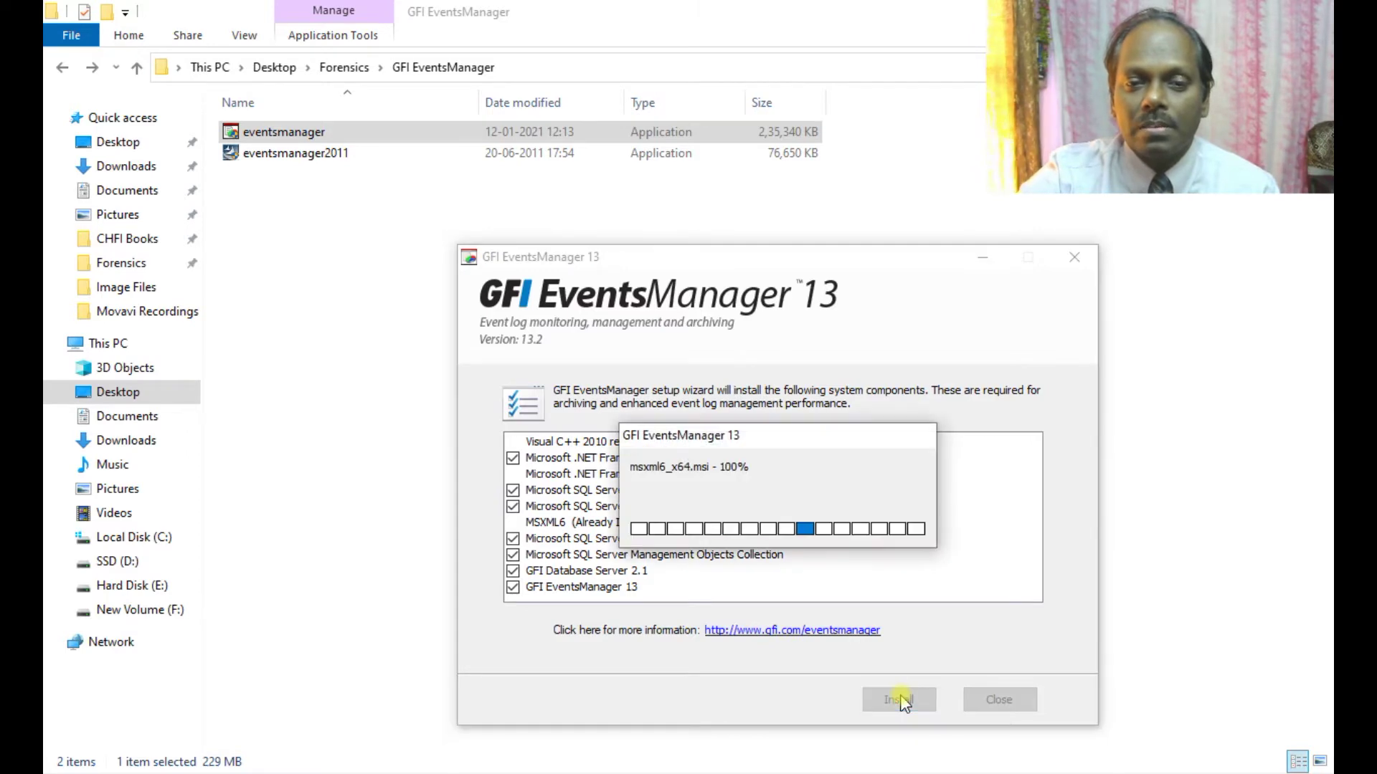
left_click(495, 409)
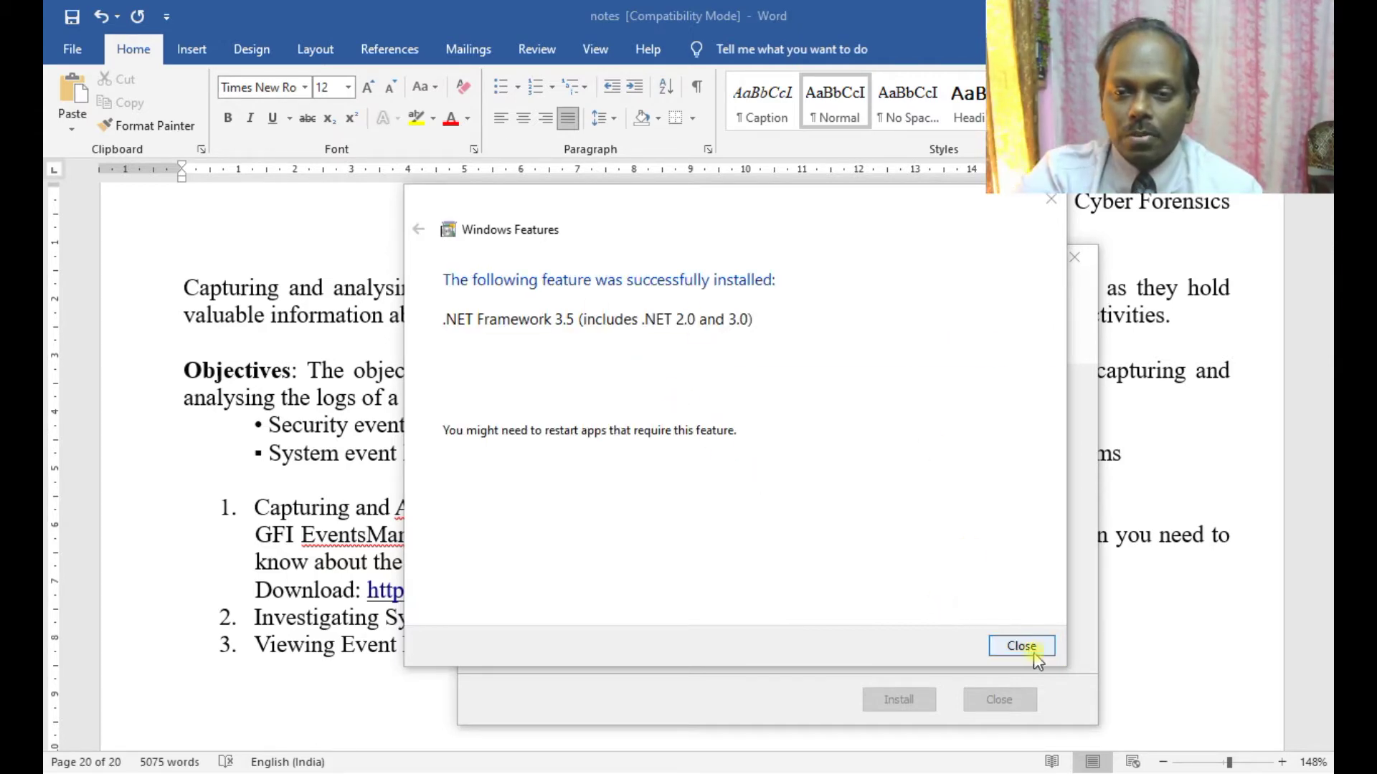
left_click(1028, 648)
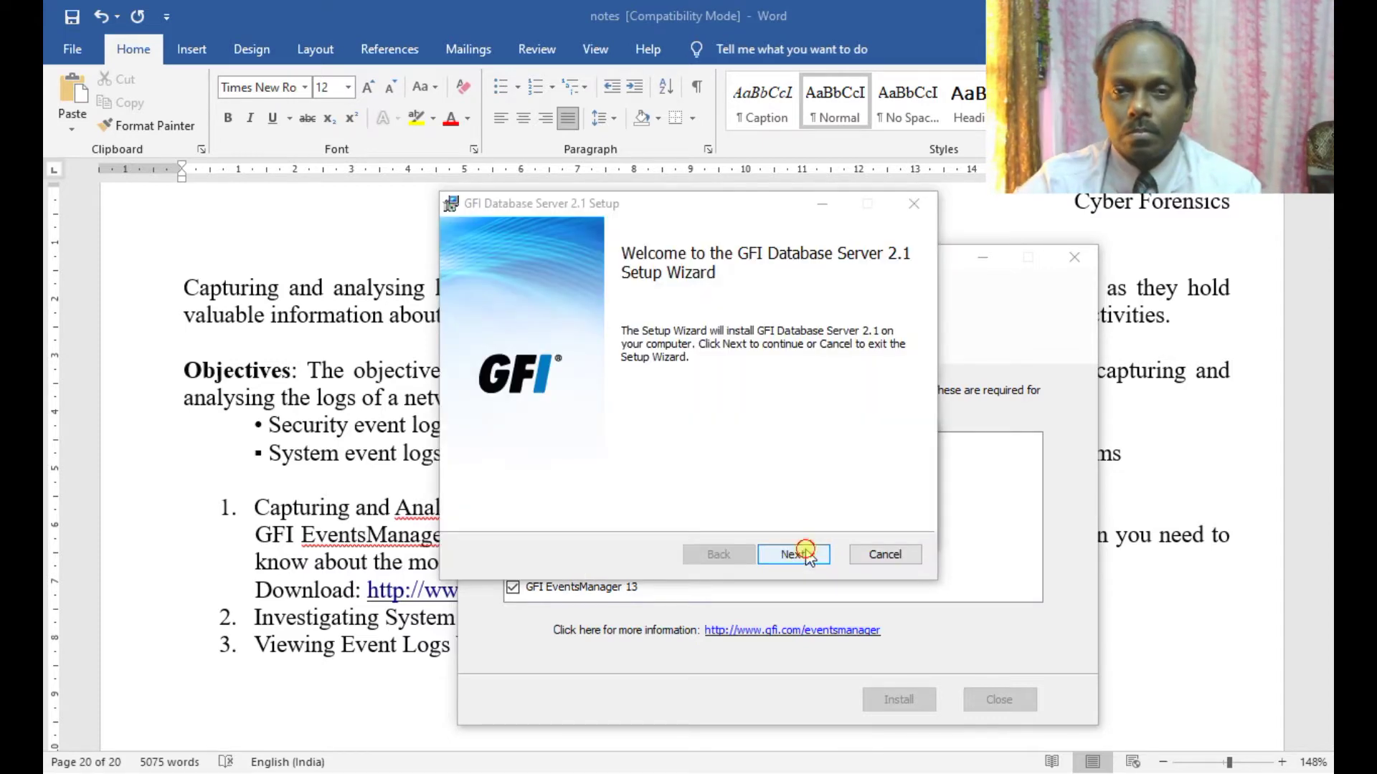
Install GFI Database Server 2.1 in its default folder after accepting the licence terms
left_click(793, 555)
left_click(599, 510)
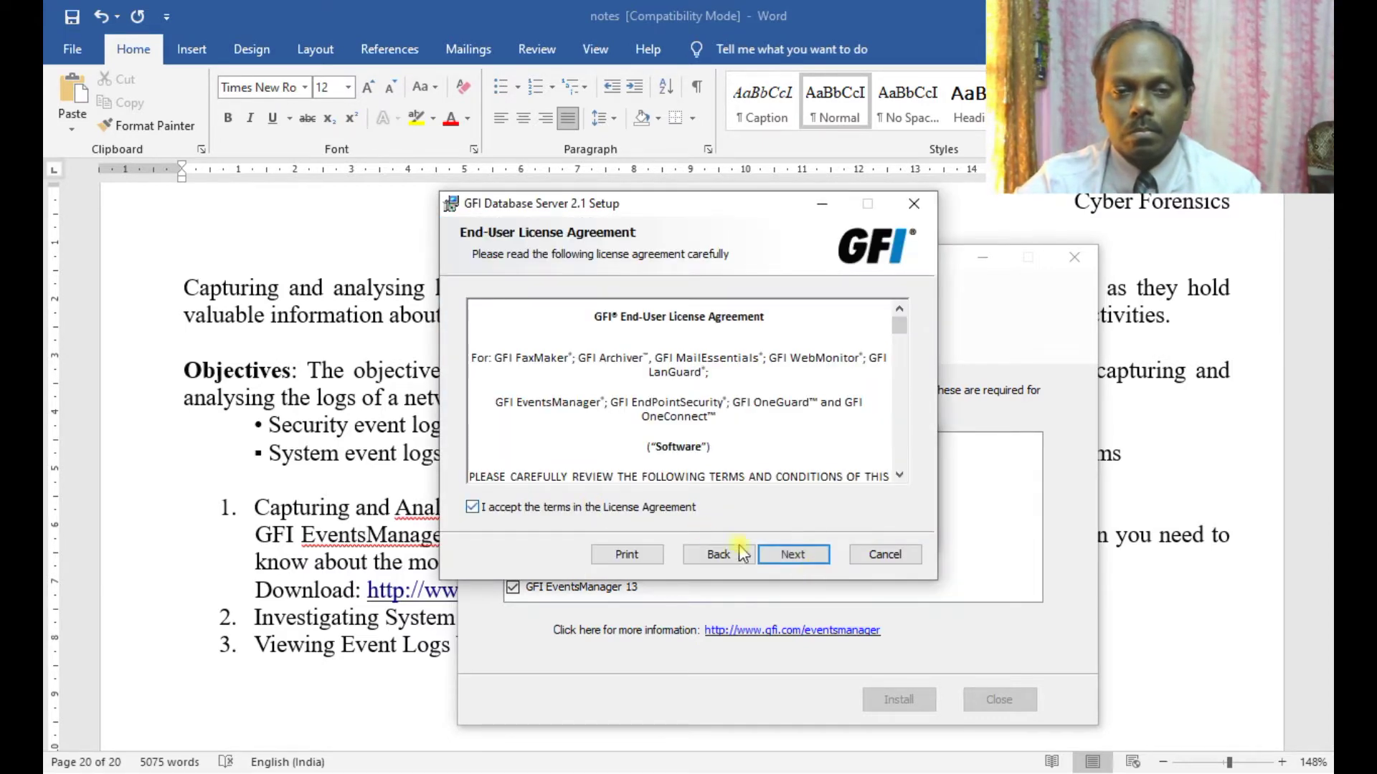
left_click(788, 558)
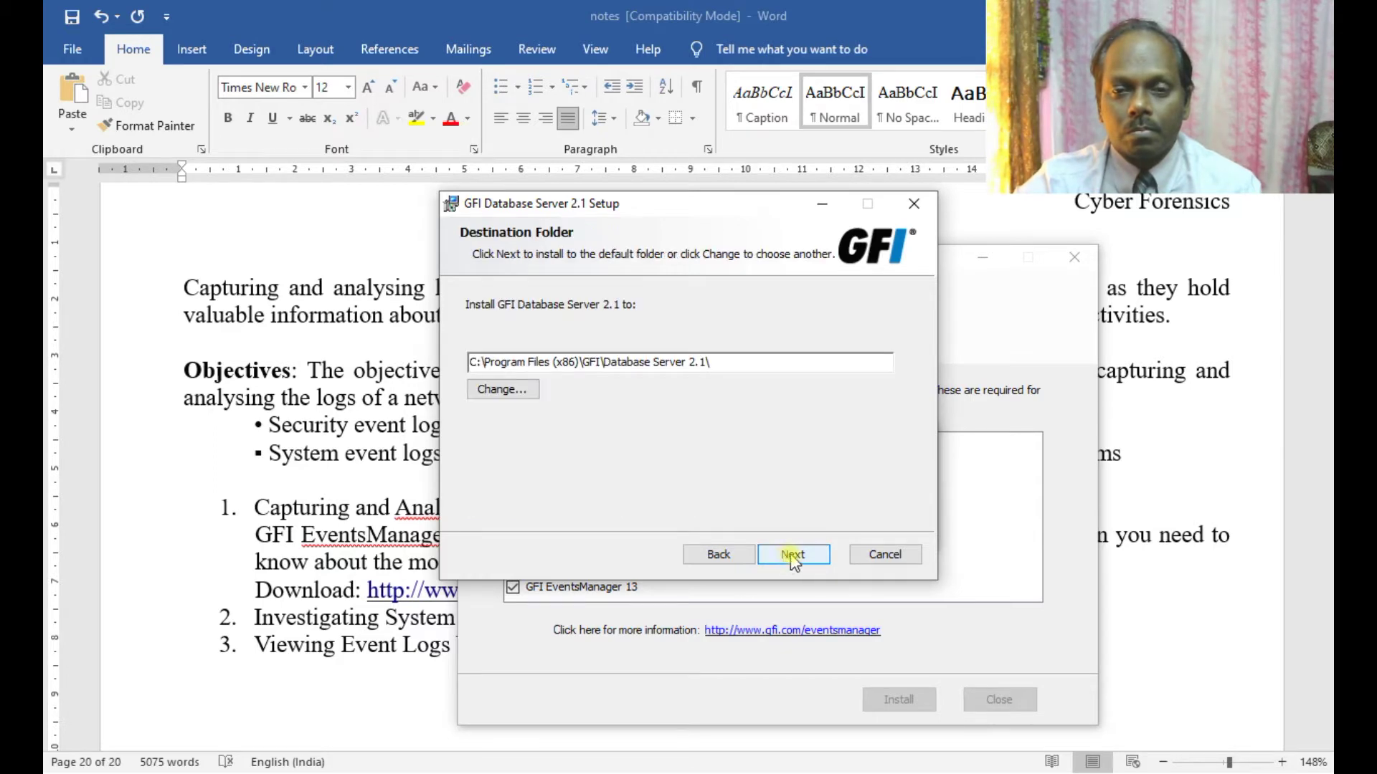
left_click(790, 559)
left_click(792, 556)
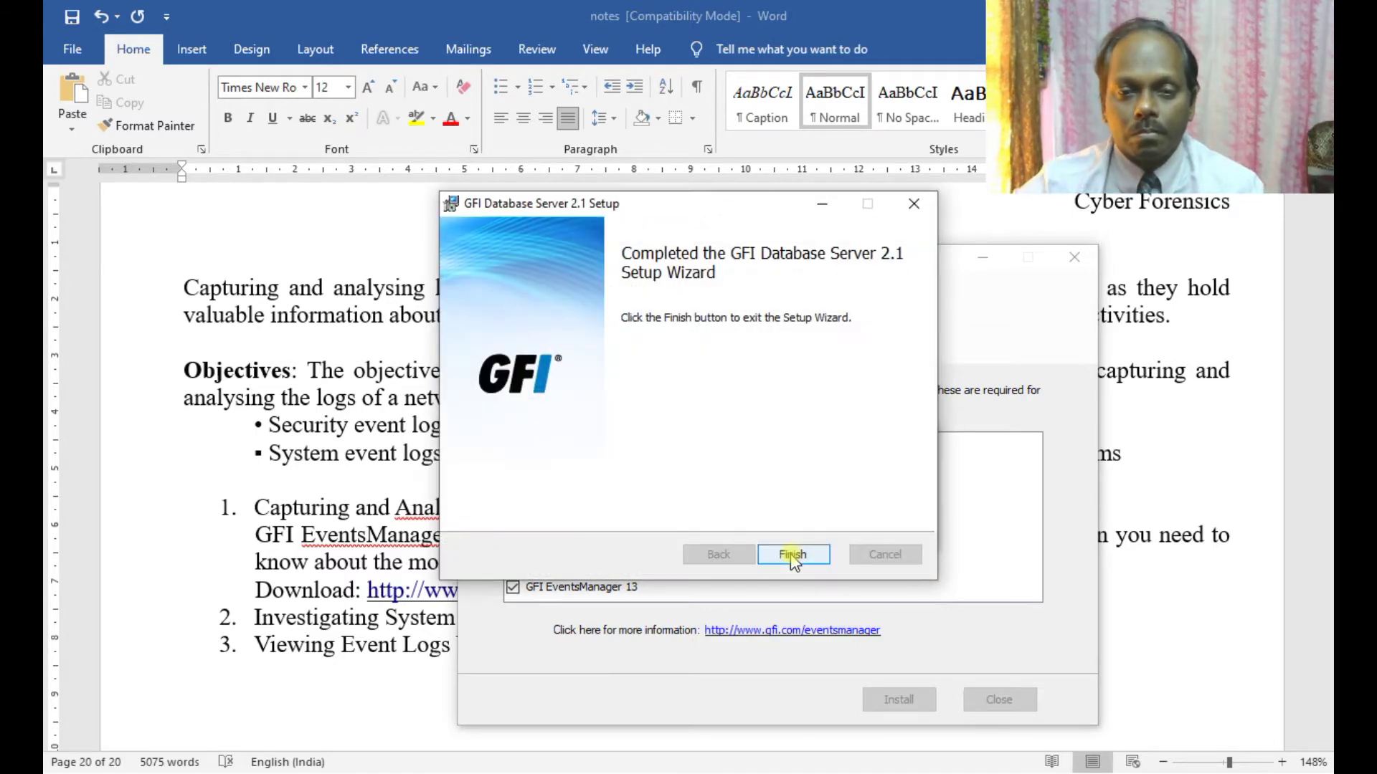
left_click(793, 556)
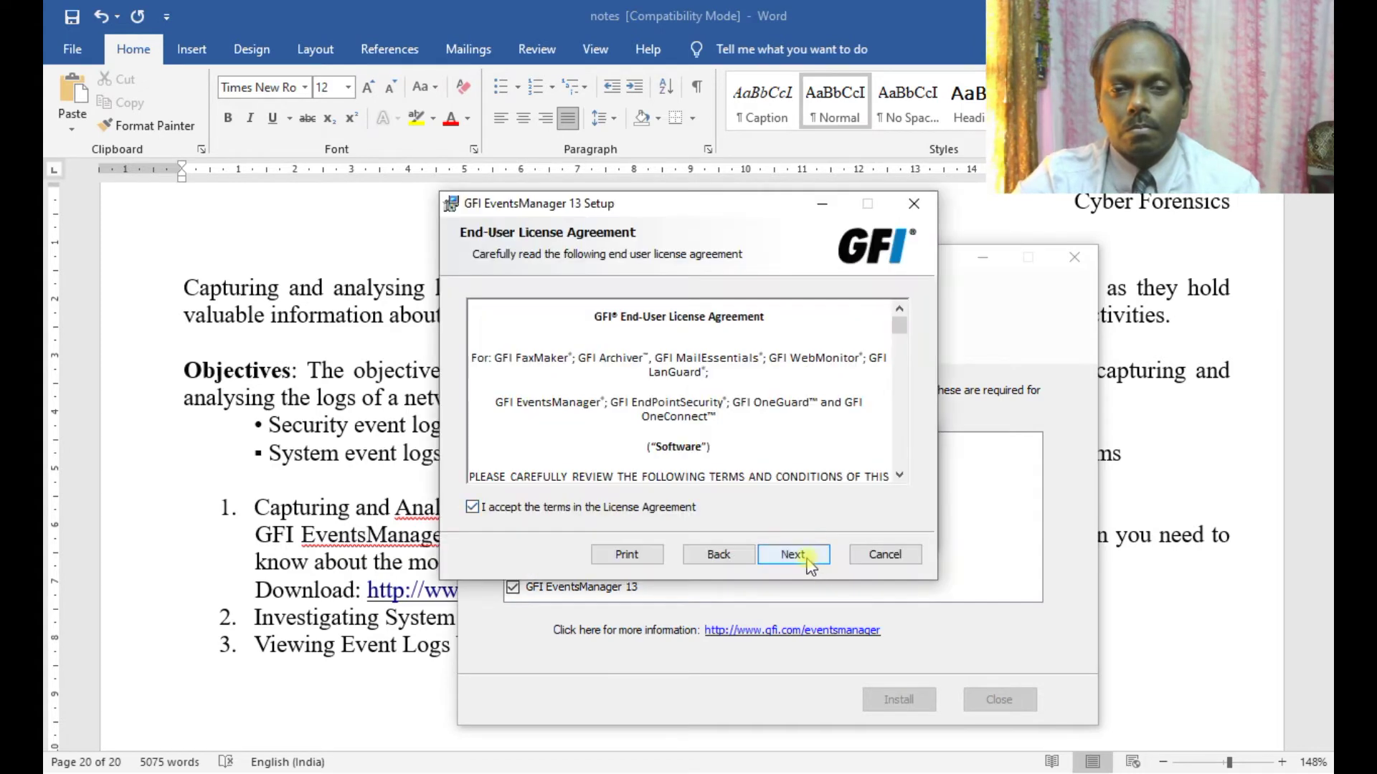
Skip the licence key and enter the local admin account password for logon
left_click(809, 561)
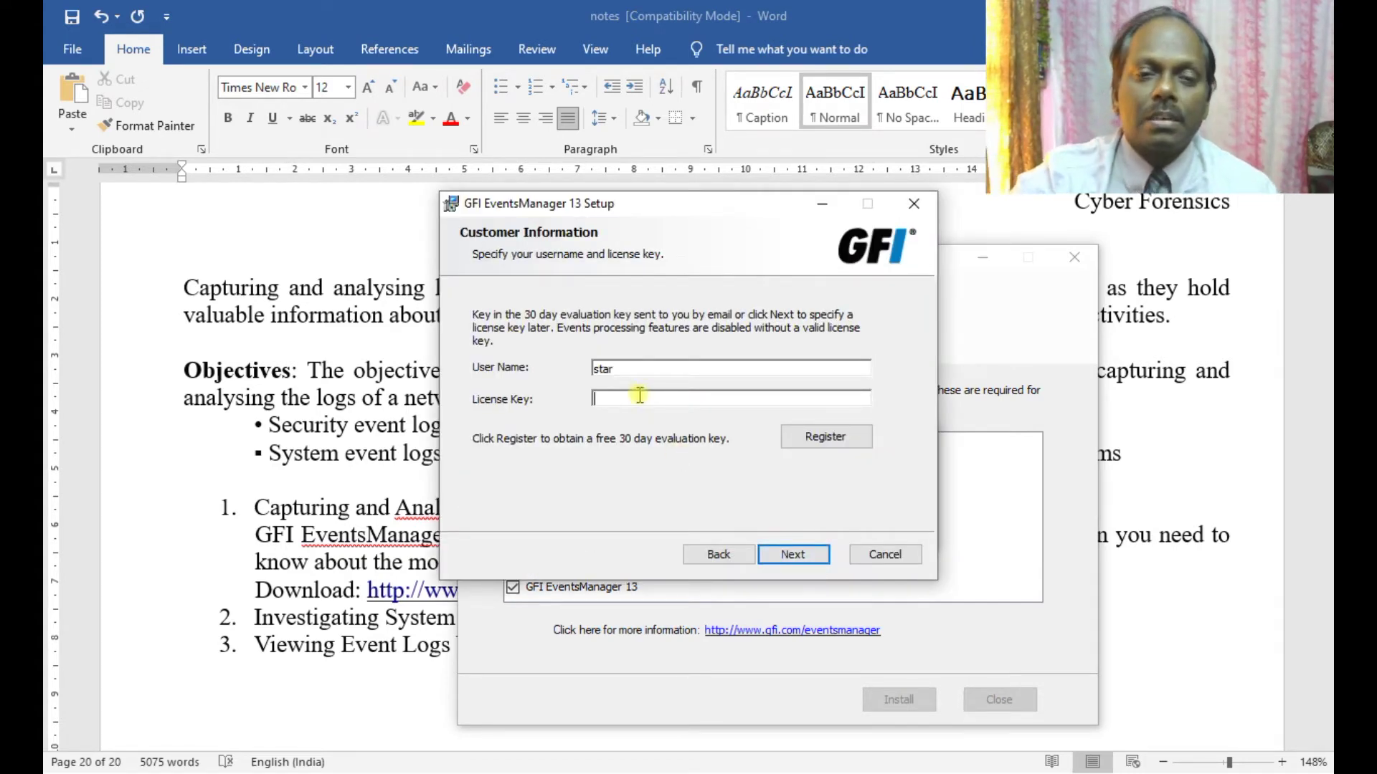
left_click(639, 395)
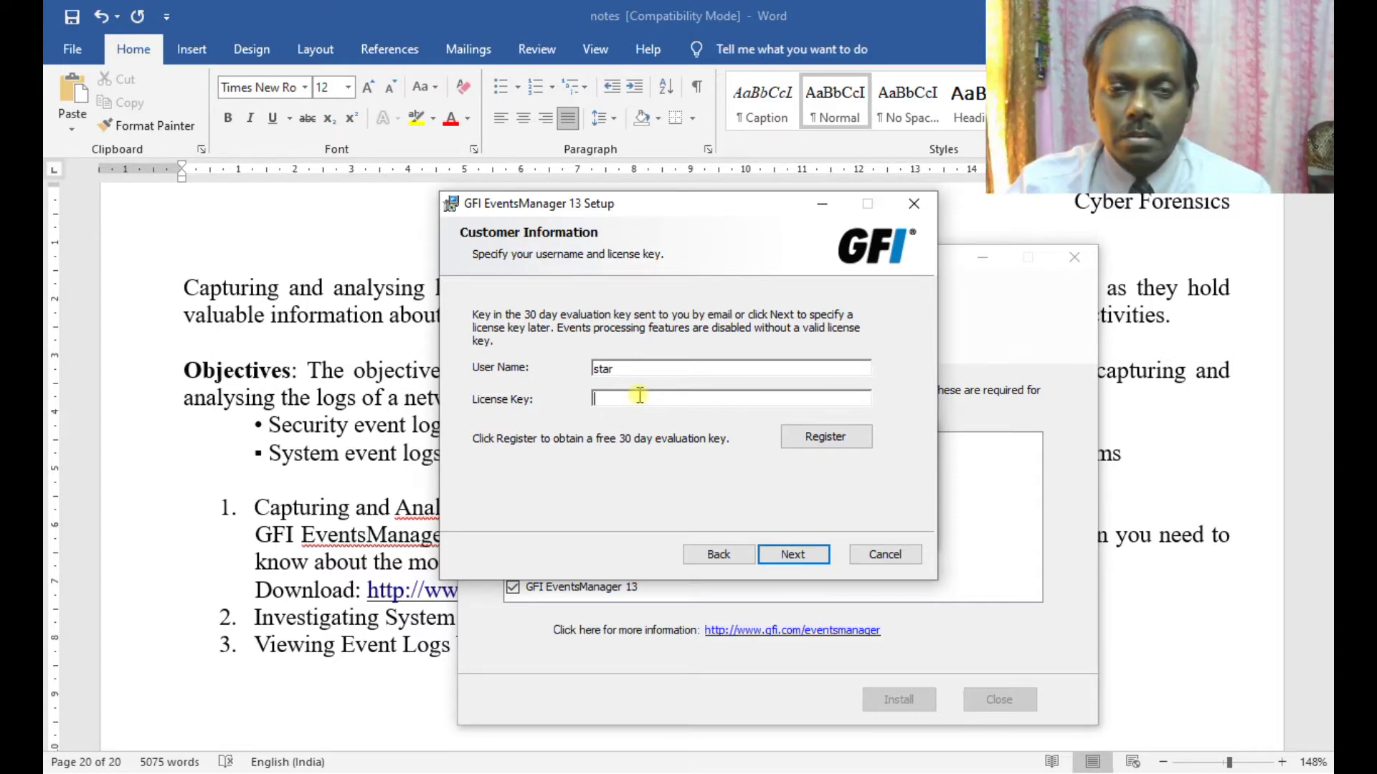
left_click(792, 554)
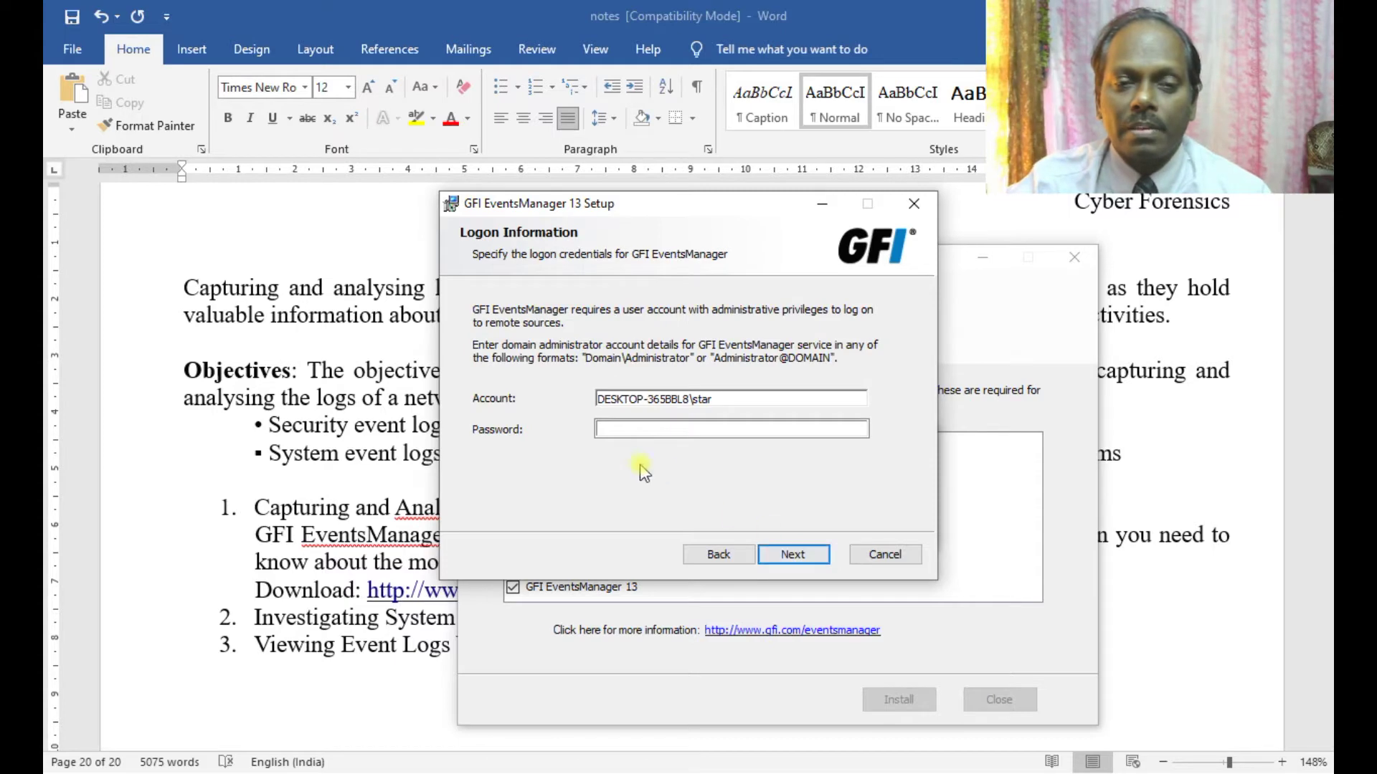
left_click(616, 430)
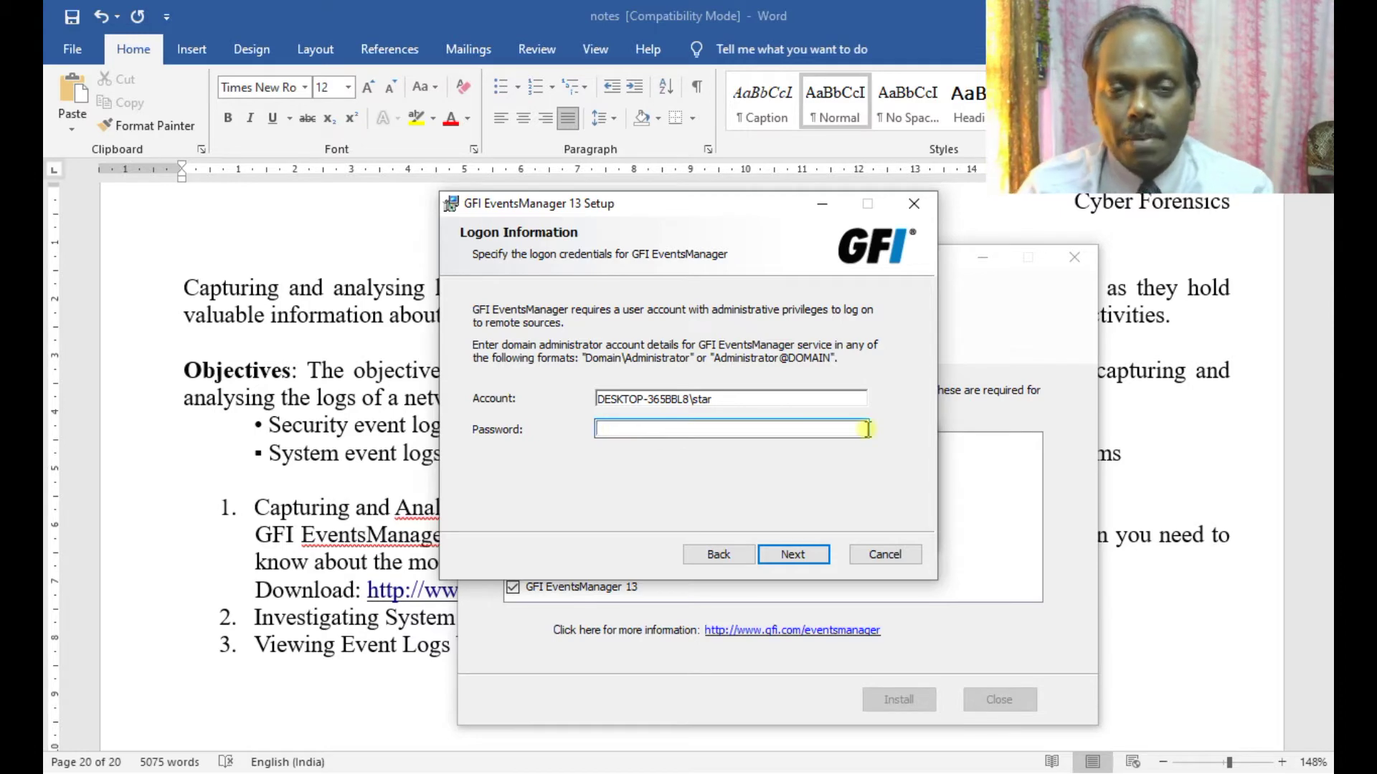
left_click(809, 555)
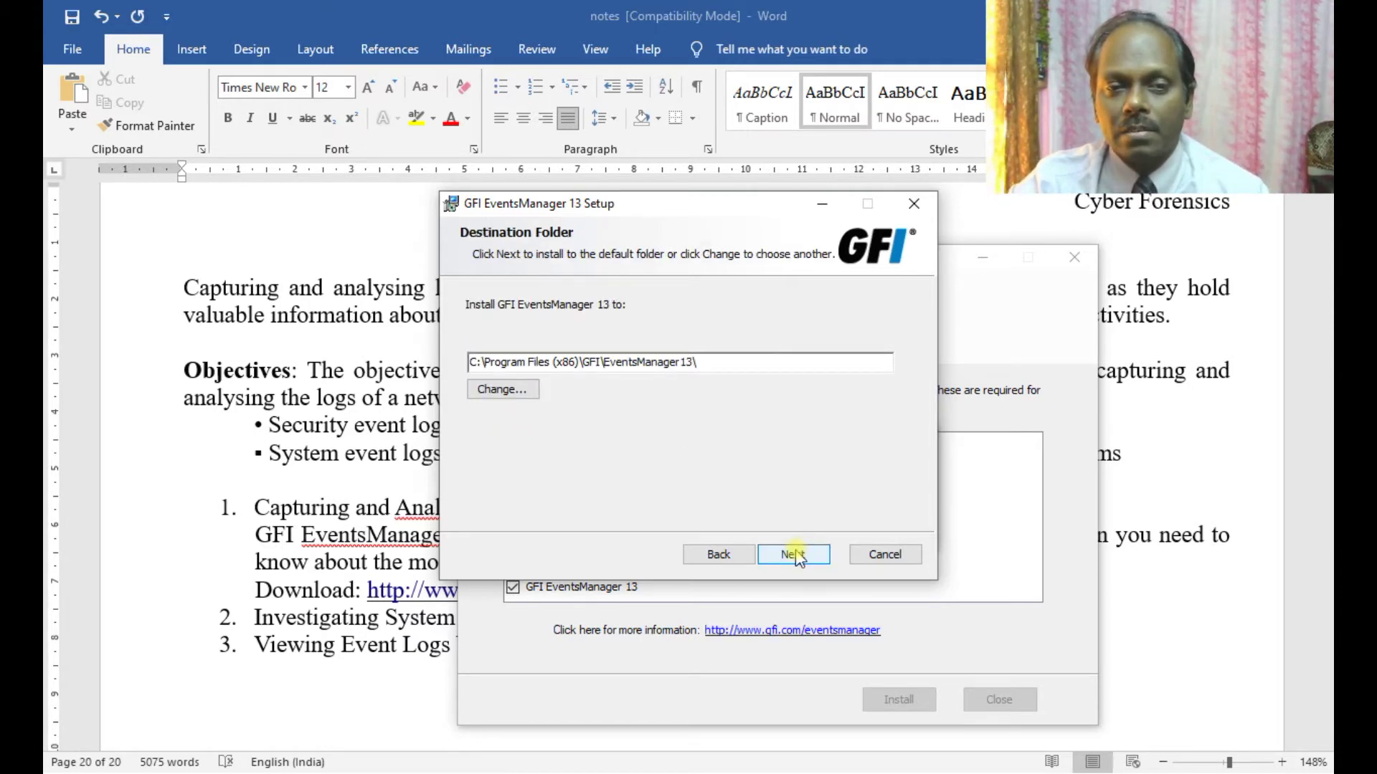
Install GFI EventsManager 13 in the default folder and close the finished auto update
left_click(795, 555)
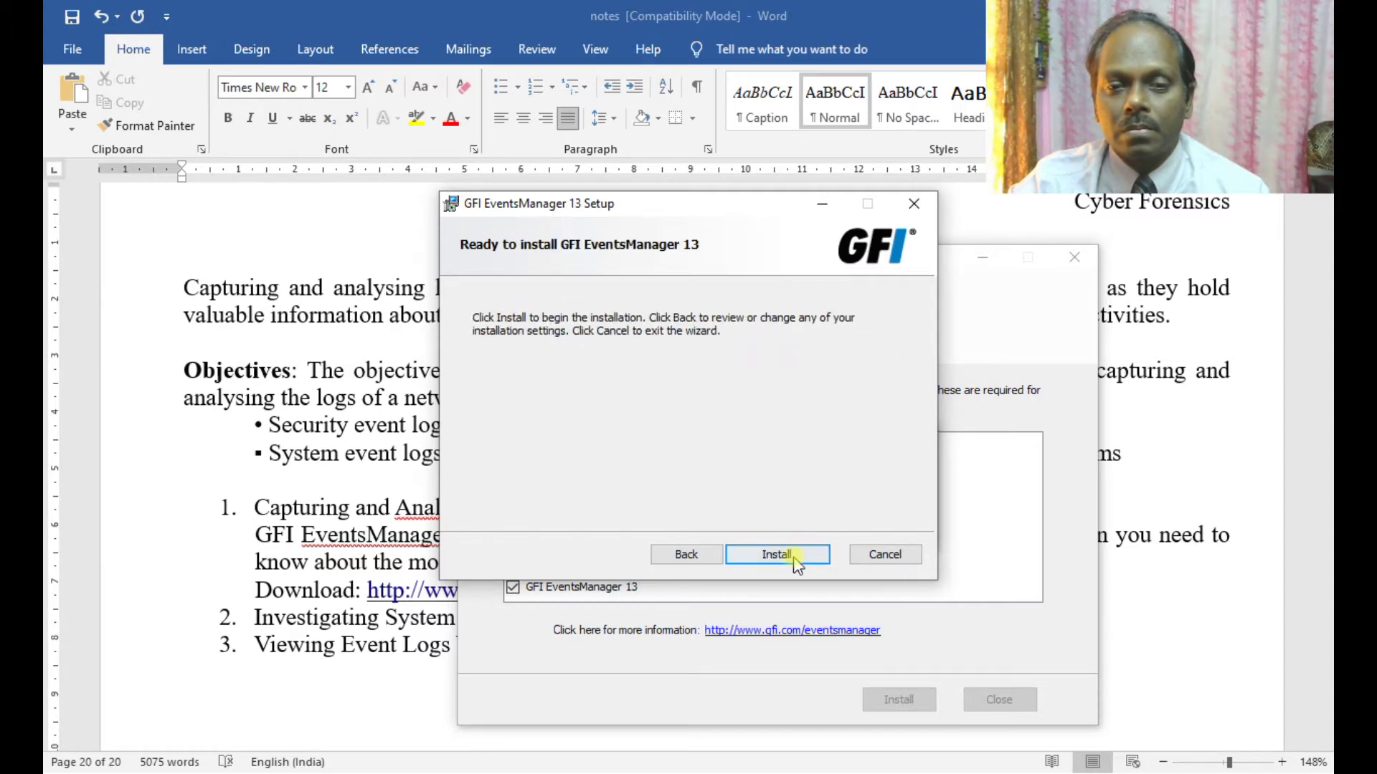
left_click(795, 555)
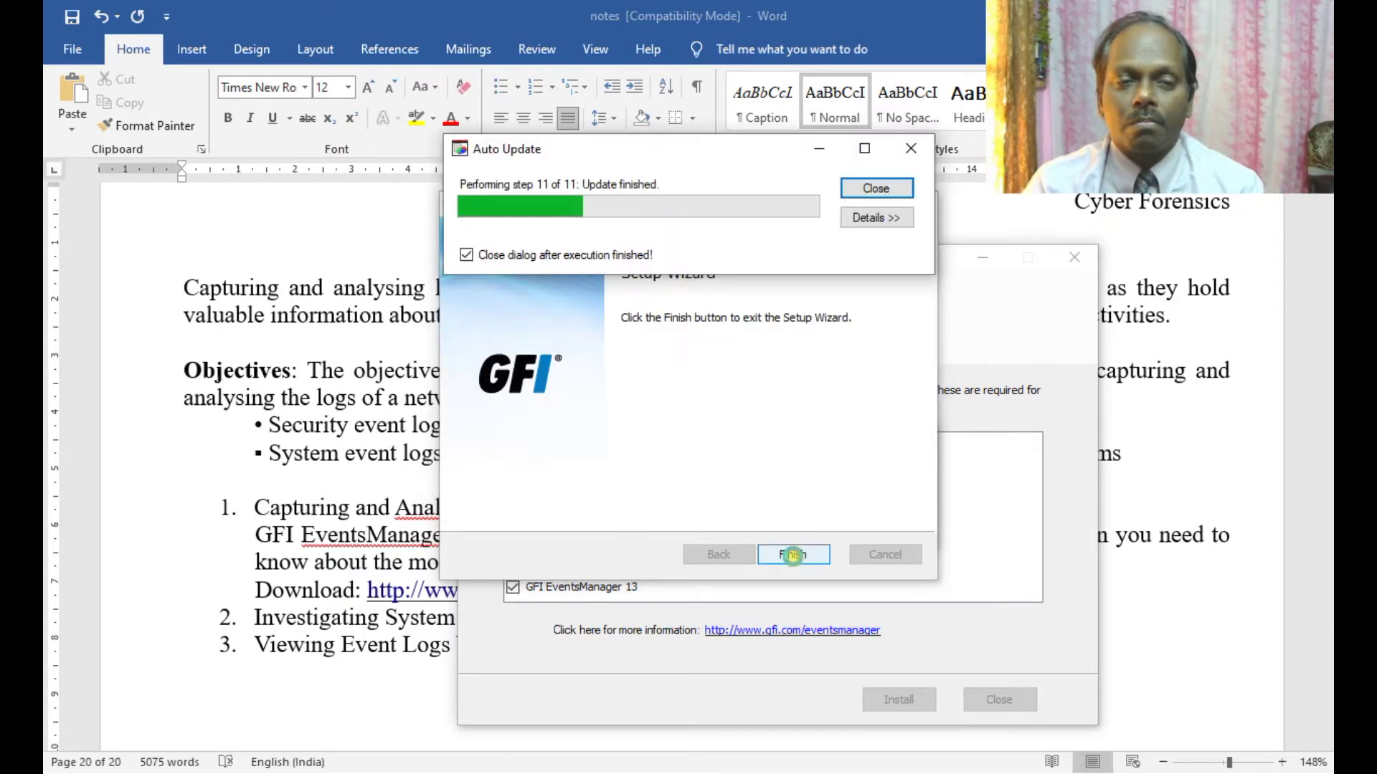
left_click(793, 557)
left_click(793, 556)
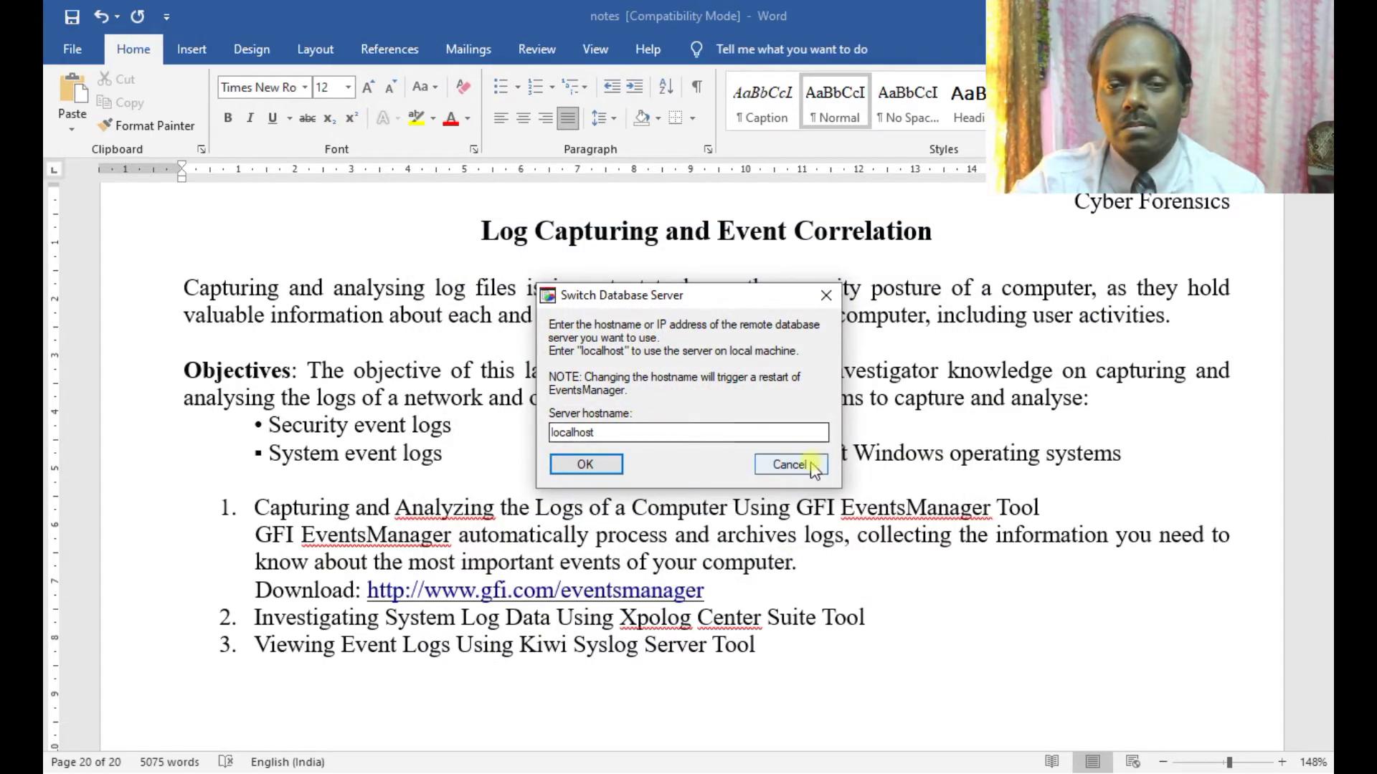
Use the localhost database server, dismiss the 30-day trial notice, and start local event collection
left_click(586, 465)
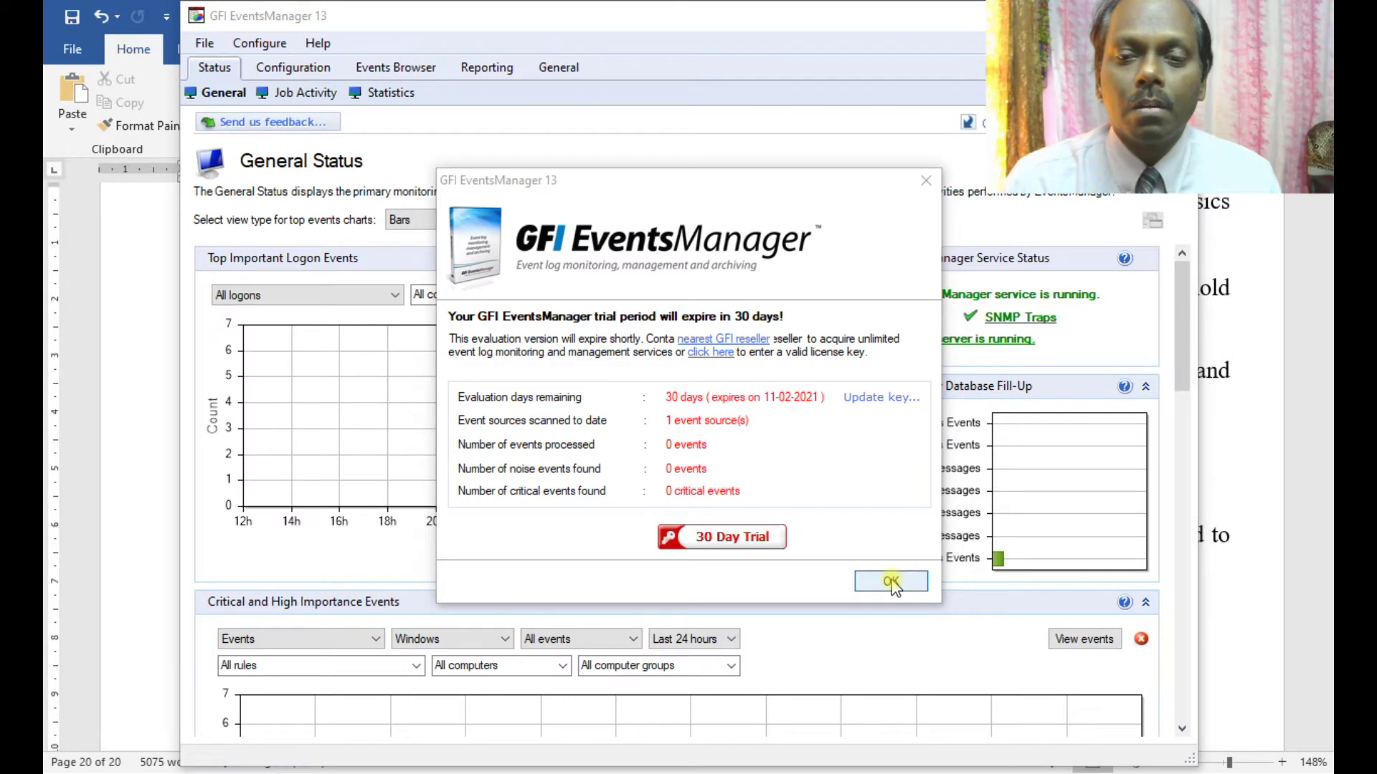
left_click(891, 583)
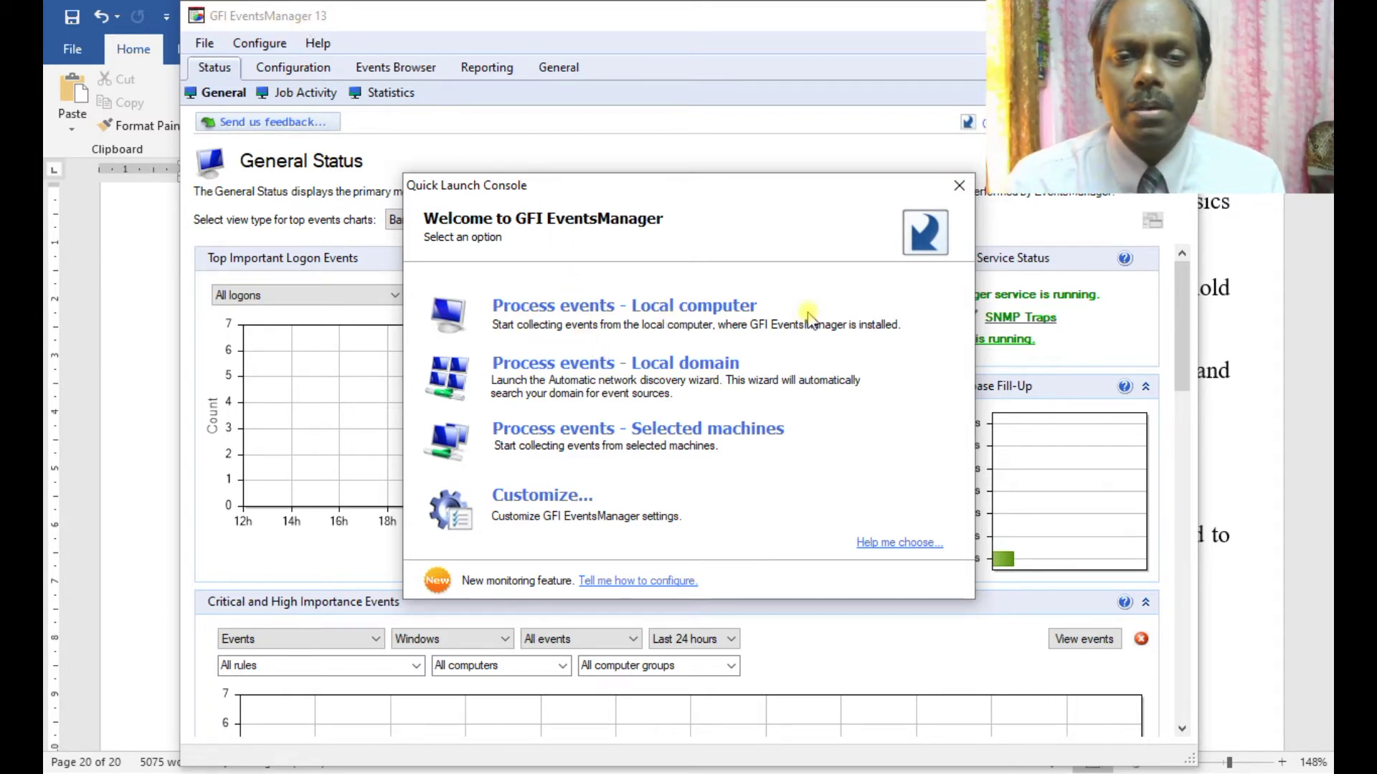
left_click(717, 307)
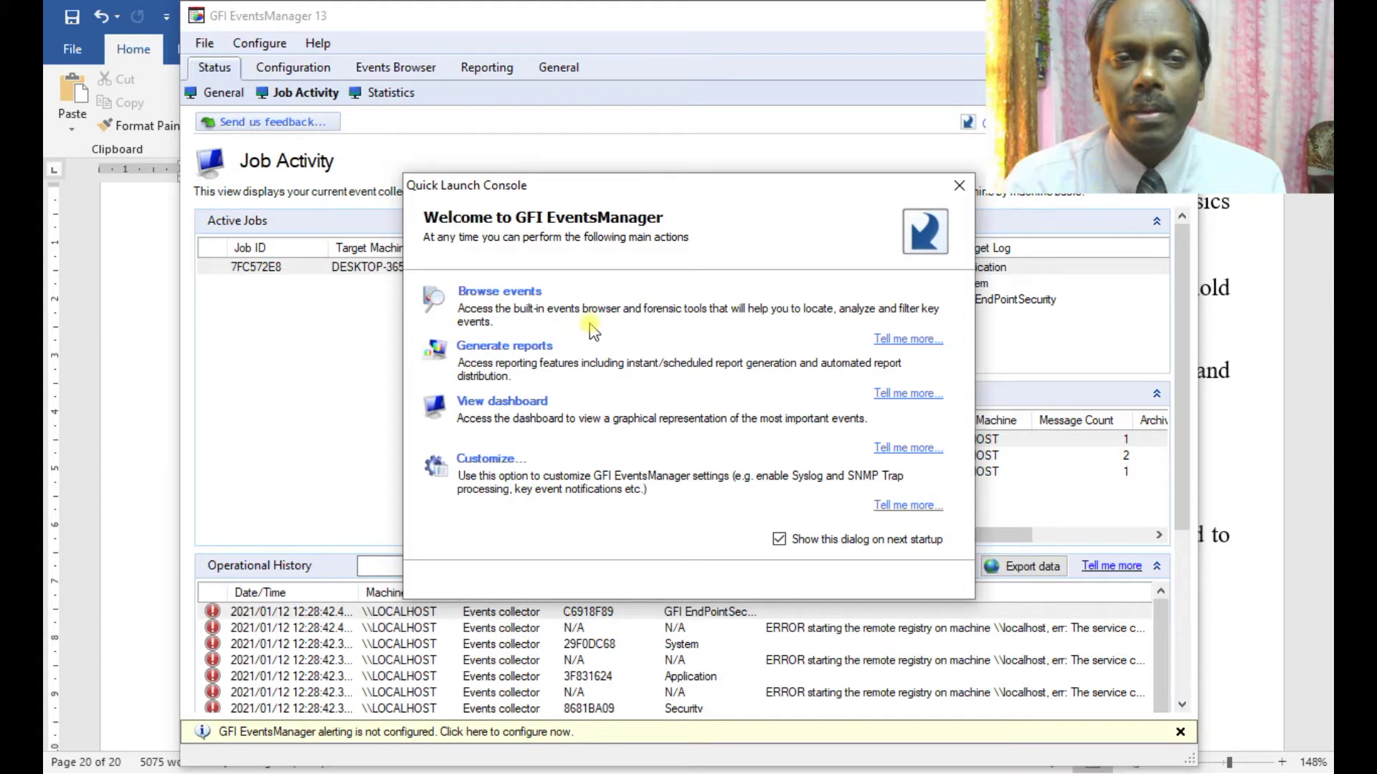
Open Browse events from Quick Launch and expand All Events (3,620 events)
left_click(567, 297)
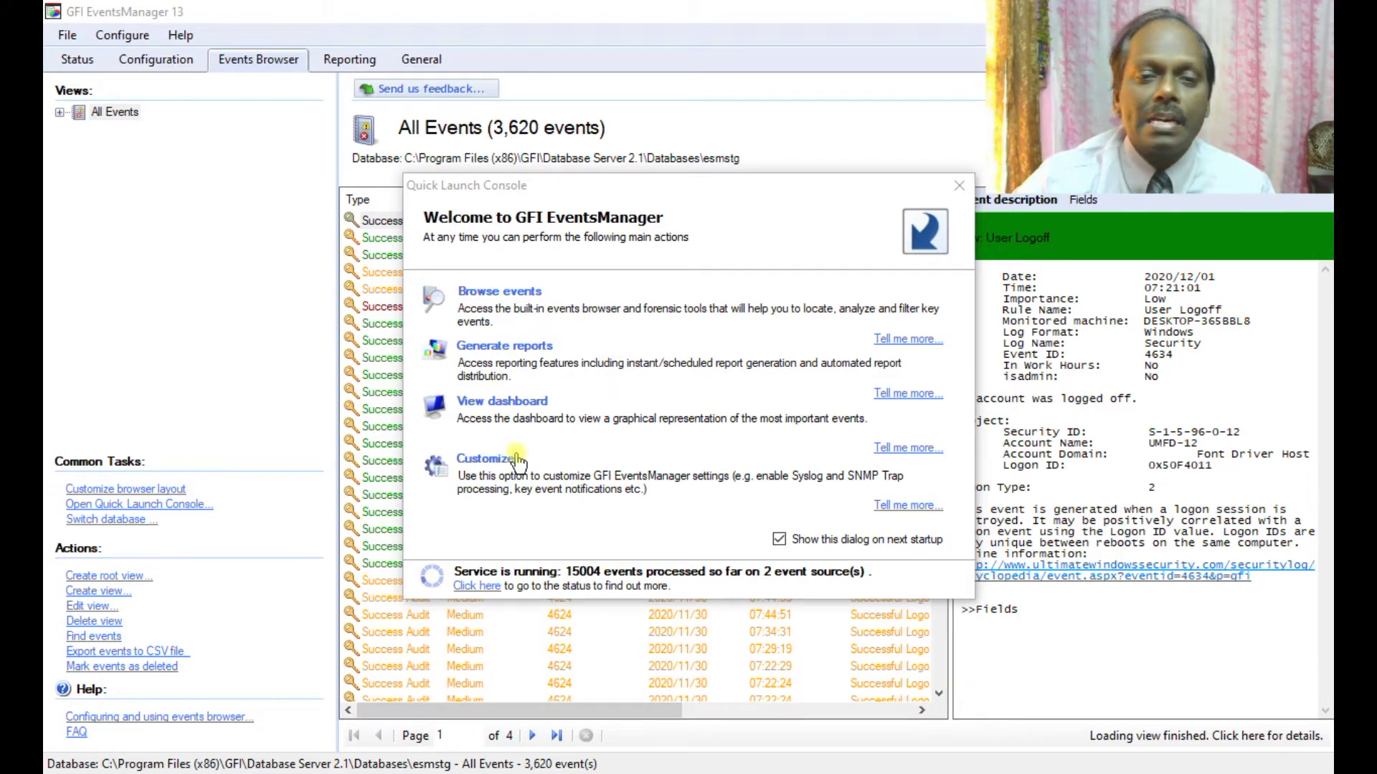
left_click(527, 294)
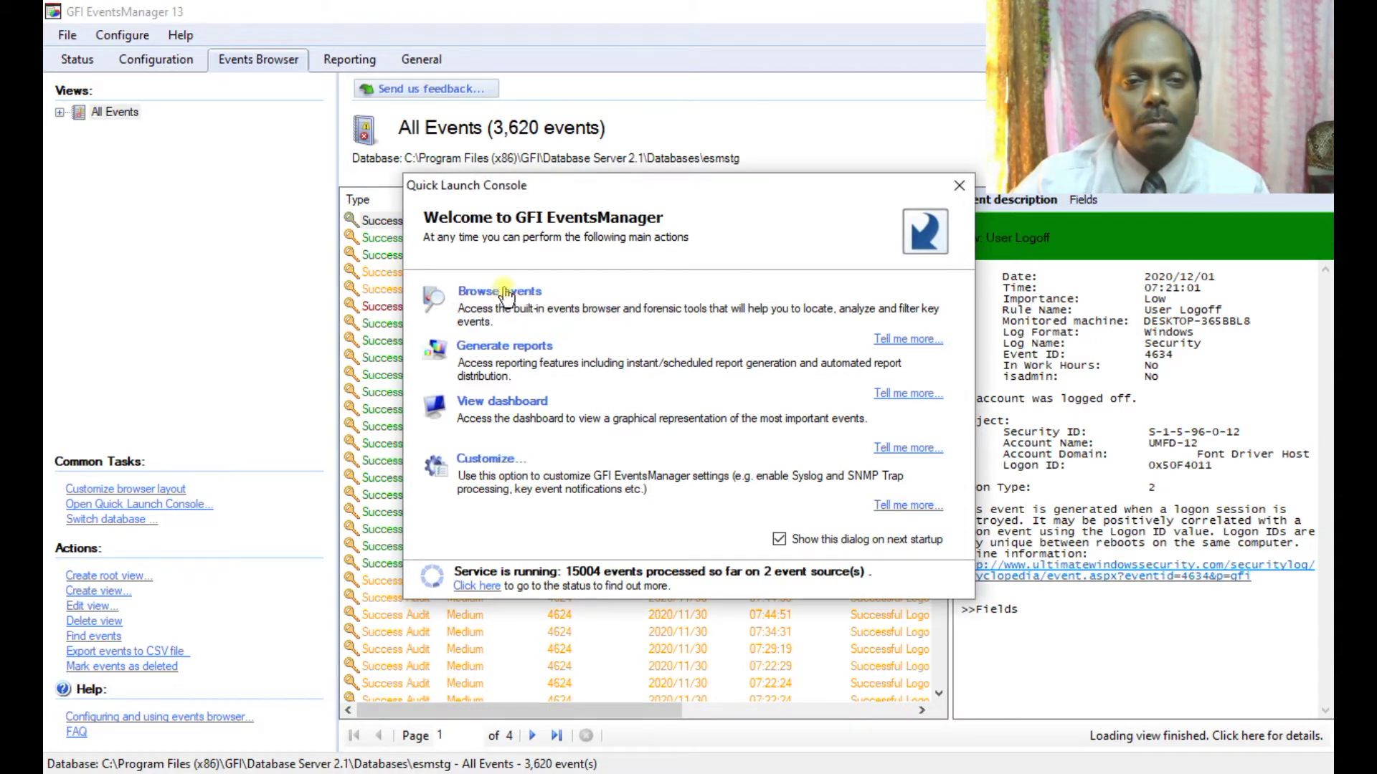
left_click(59, 113)
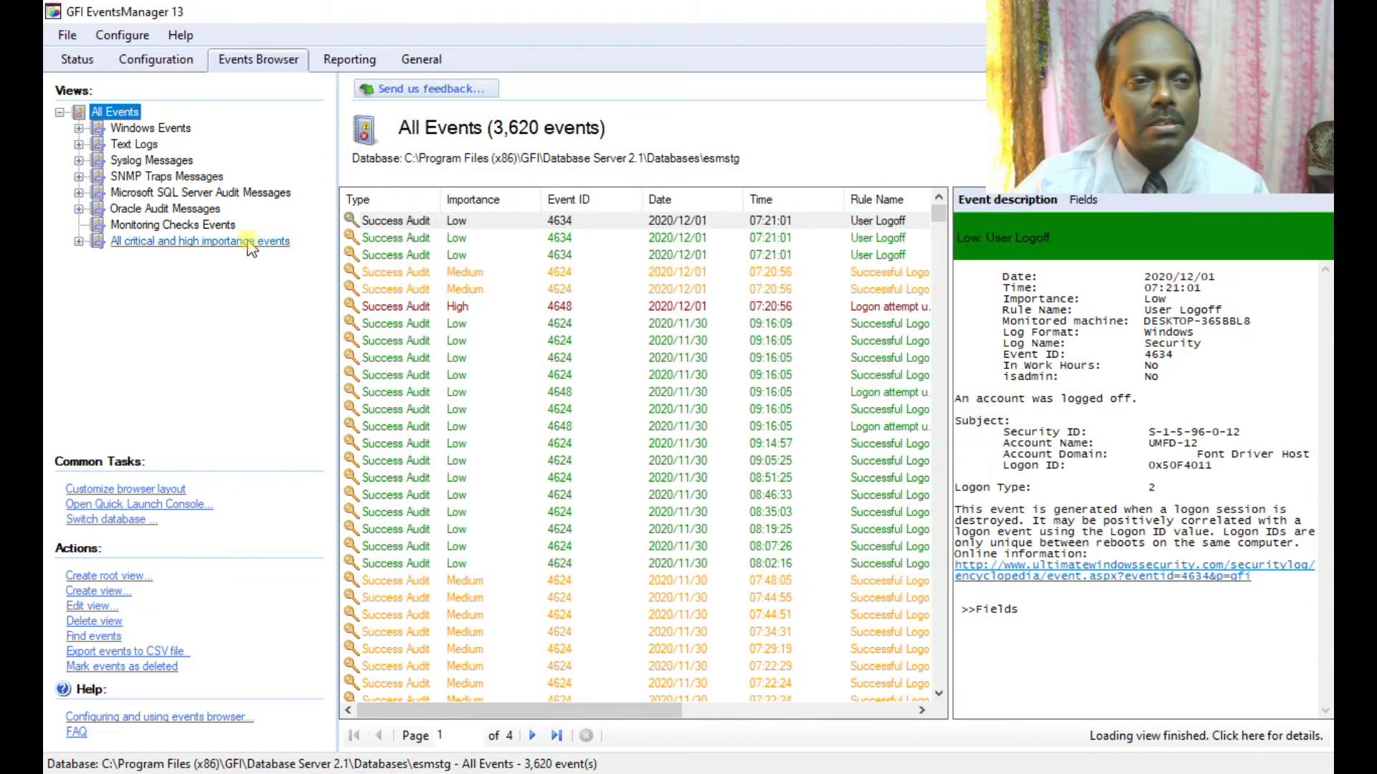
Filter the Events Browser to Windows critical and high importance events (247)
left_click(148, 129)
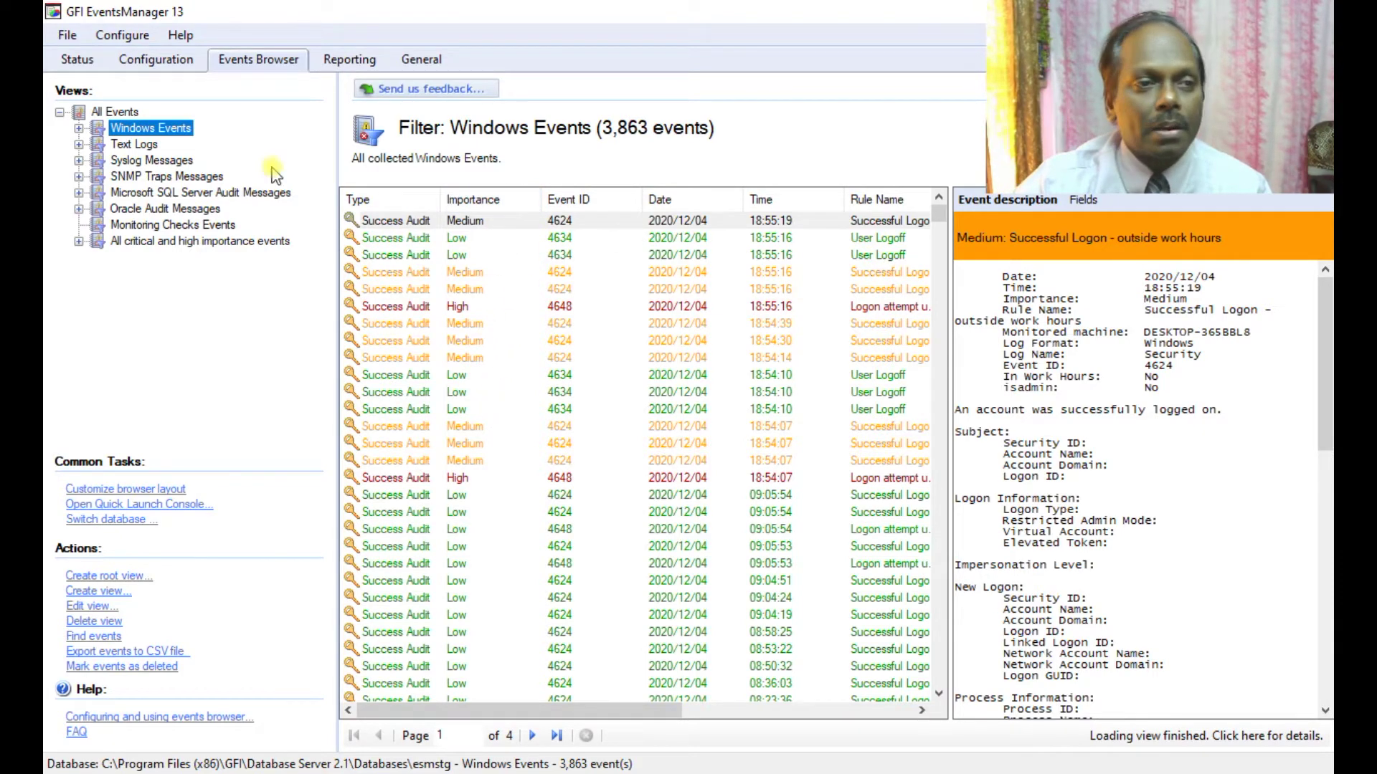
left_click(130, 243)
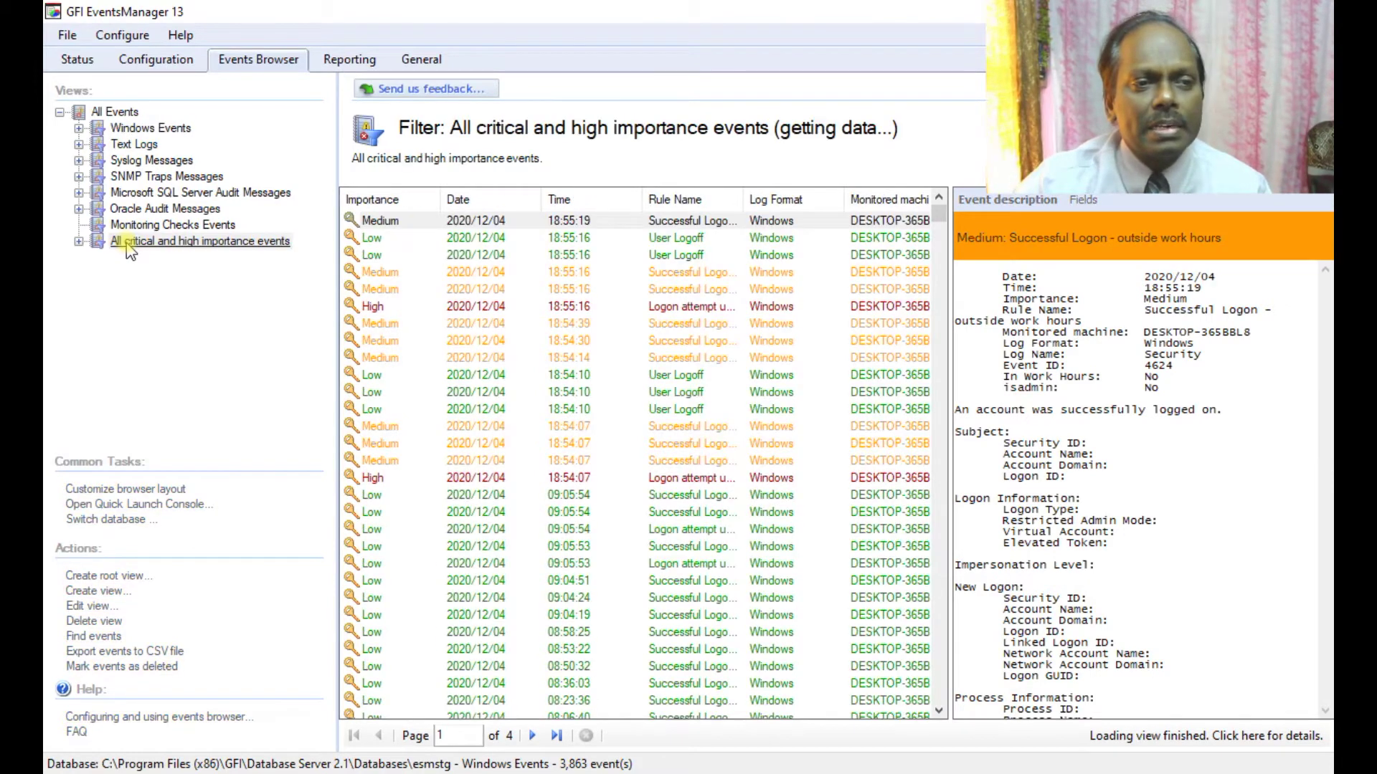
left_click(79, 242)
left_click(150, 257)
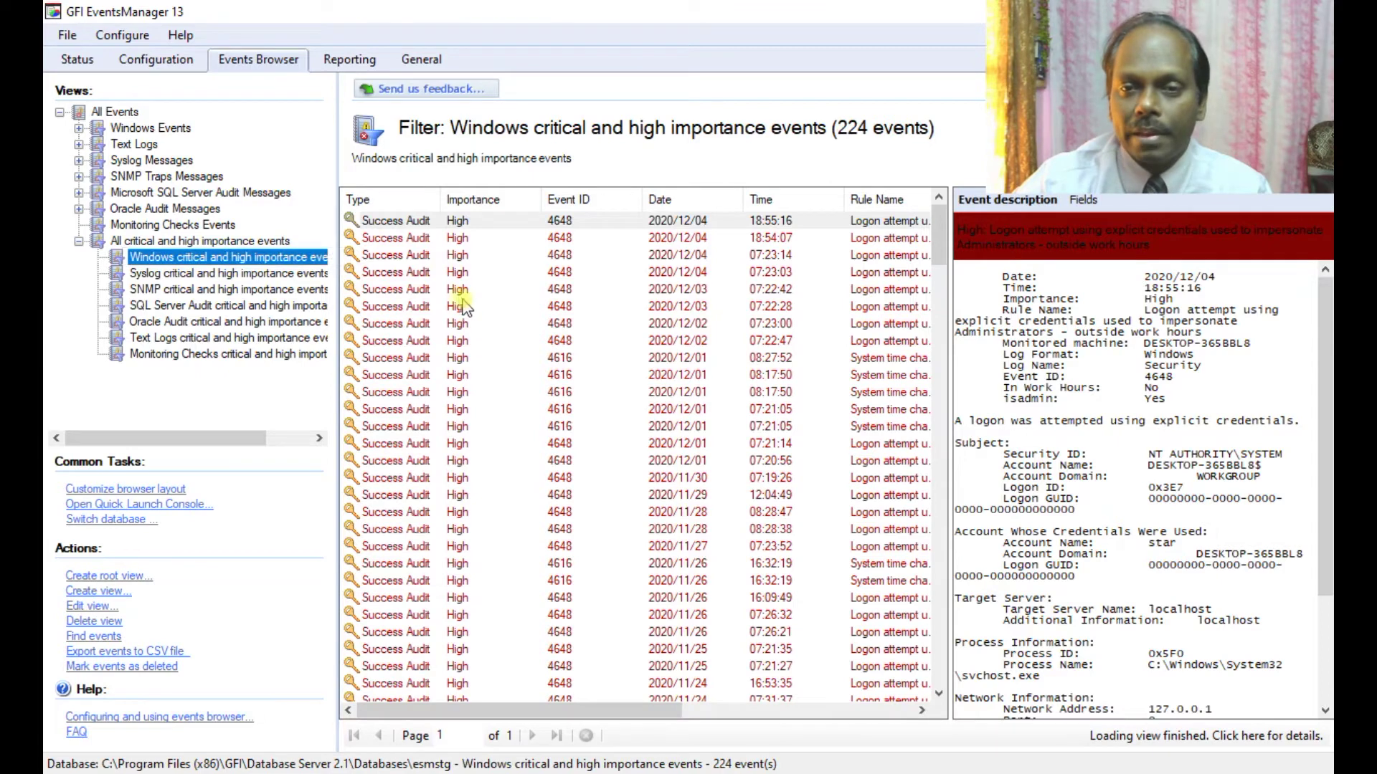
Read event details, including the 2020/12/06 system time change and 18:12:16 logon attempt
left_click(439, 302)
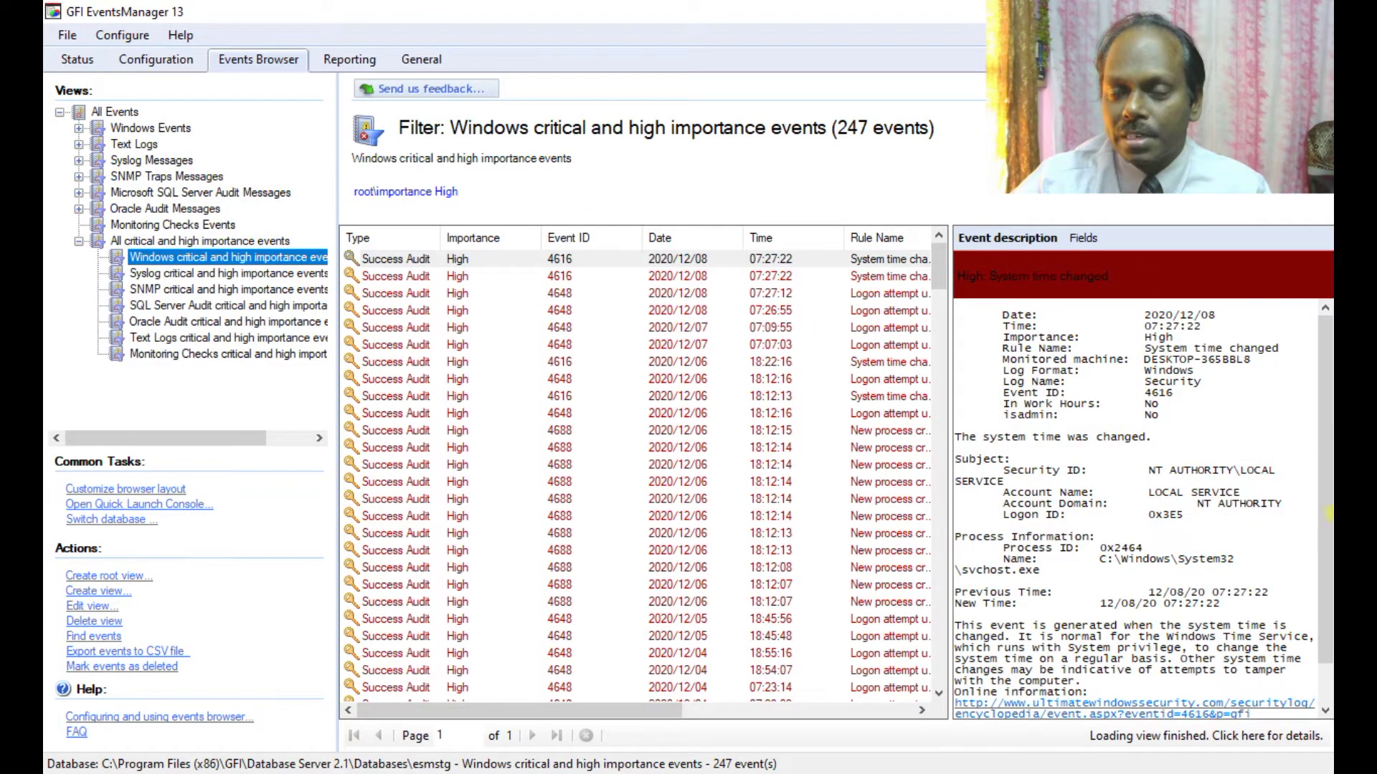
left_click(505, 363)
left_click(567, 414)
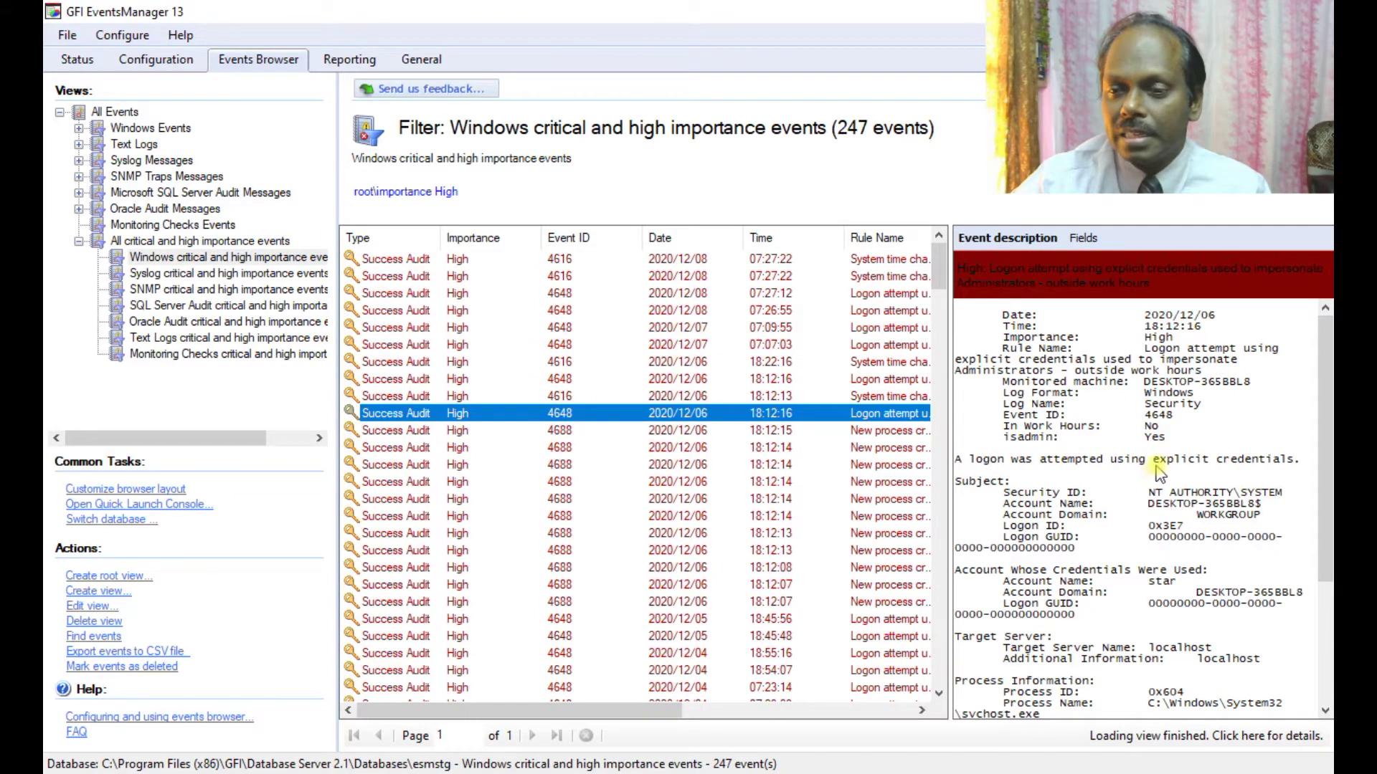
scroll(1163, 474, "down", 5)
scroll(1162, 474, "up", 5)
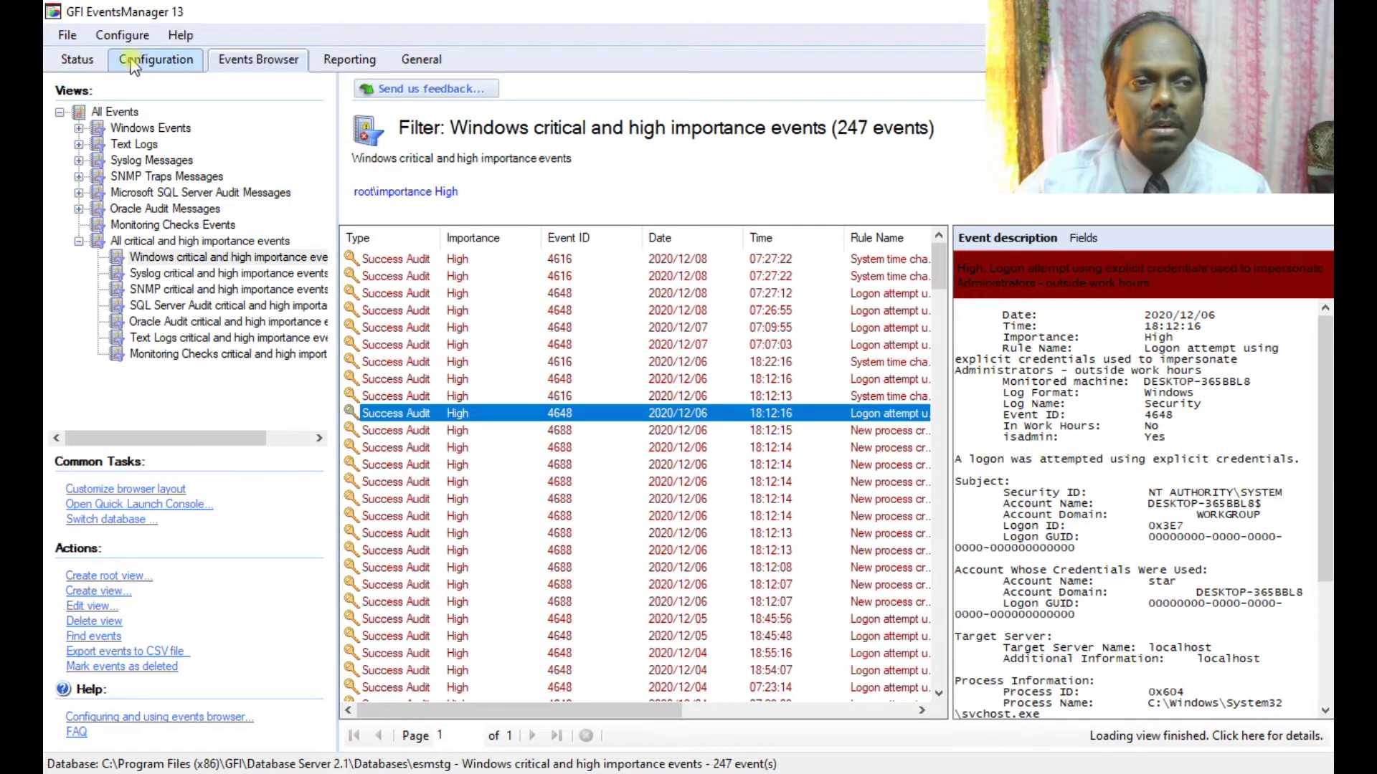
Set the Top Important Logon Events chart to the last 24 hours and list its events
left_click(85, 61)
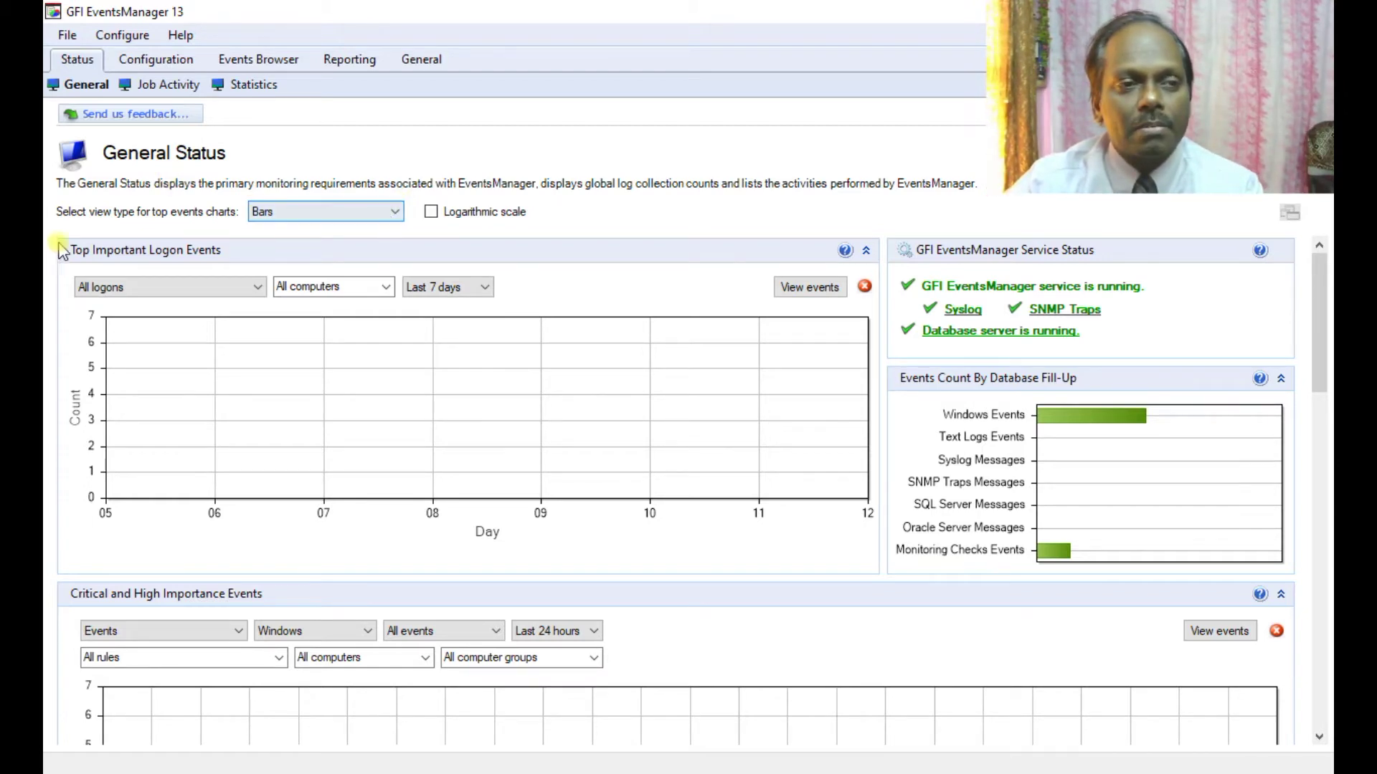
left_click(223, 290)
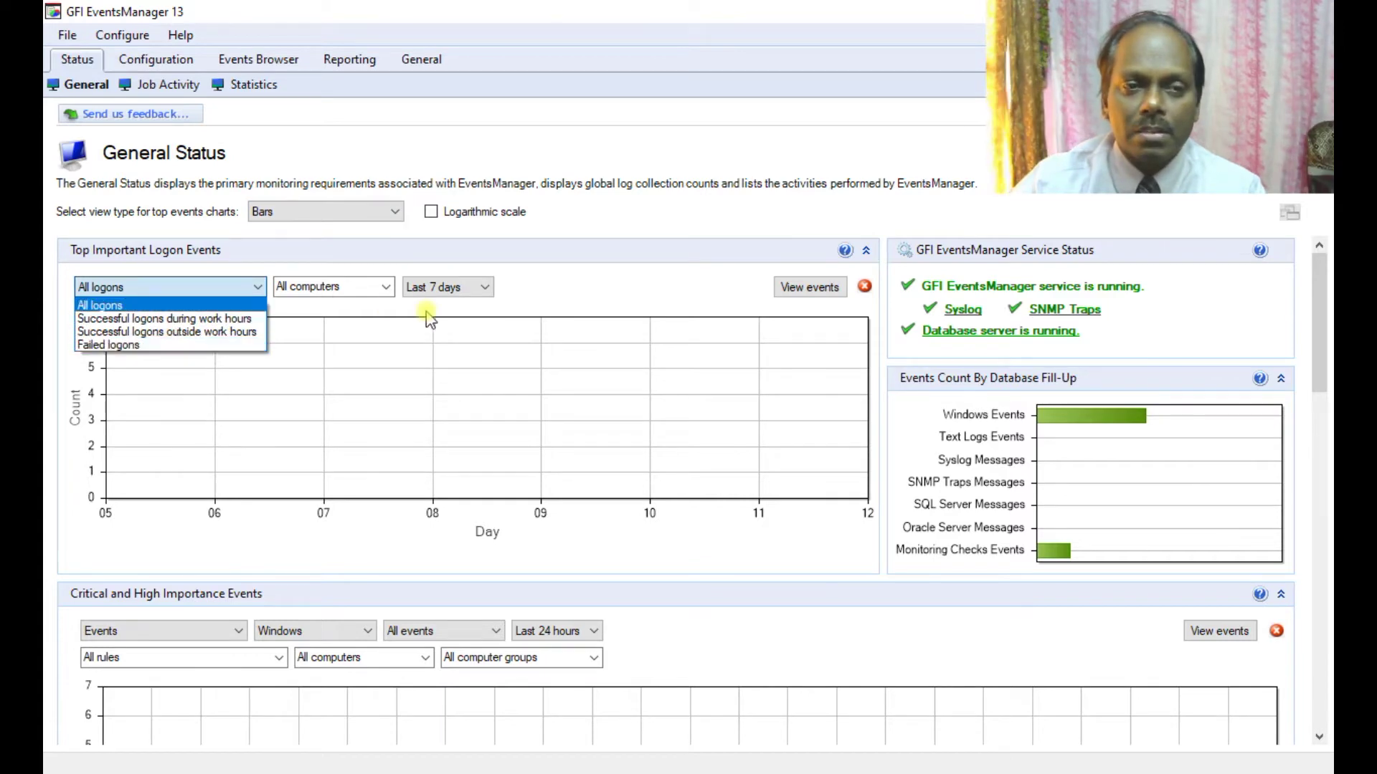
left_click(454, 291)
left_click(455, 290)
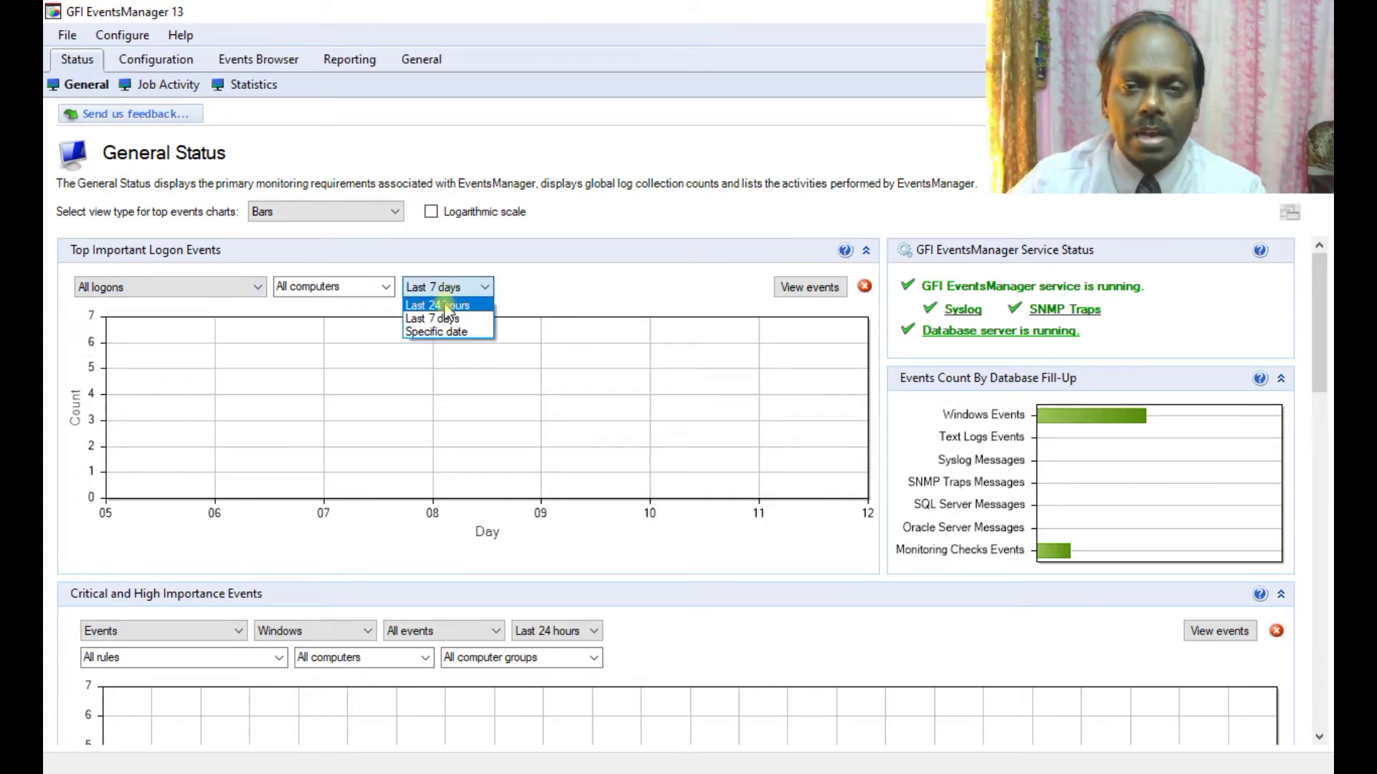
left_click(452, 306)
left_click(825, 289)
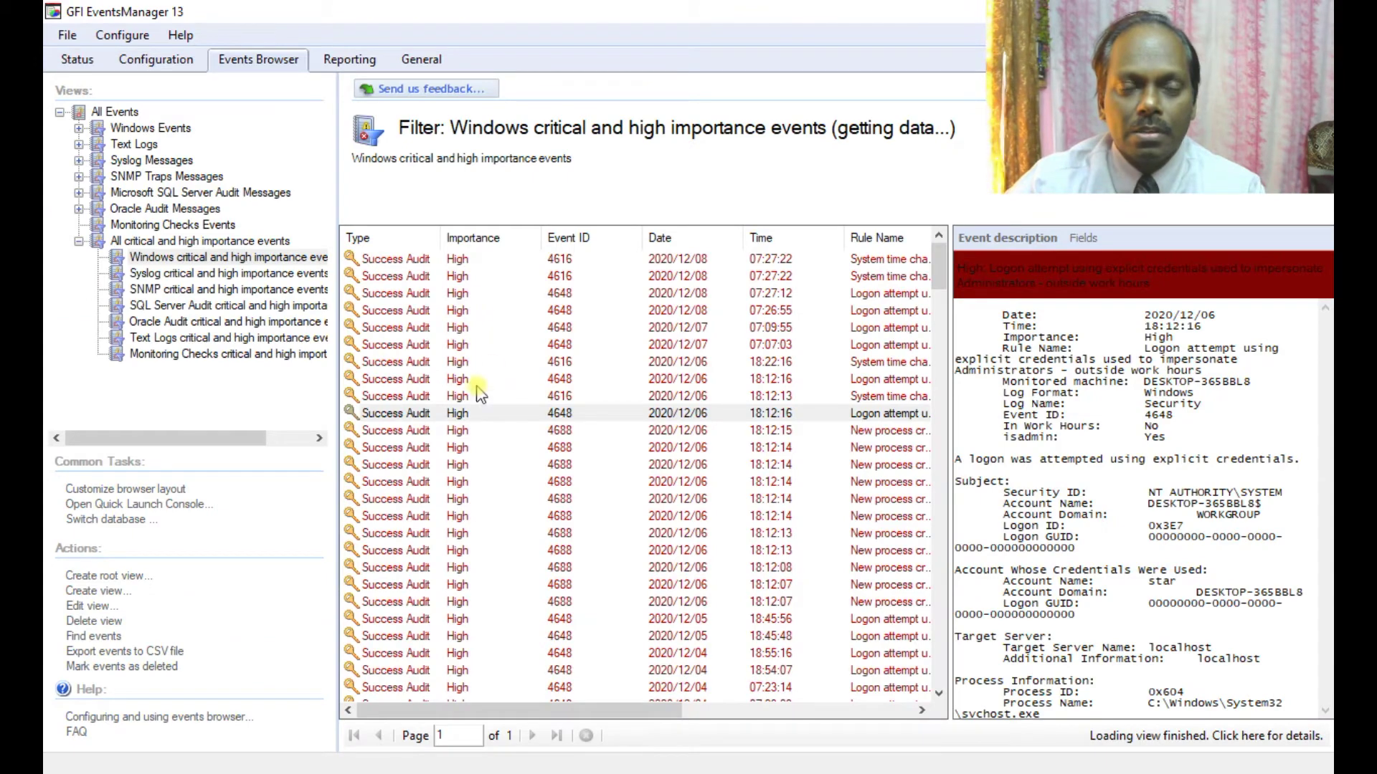
Back on General Status, keep top charts as bars and show today's event statistics
left_click(79, 62)
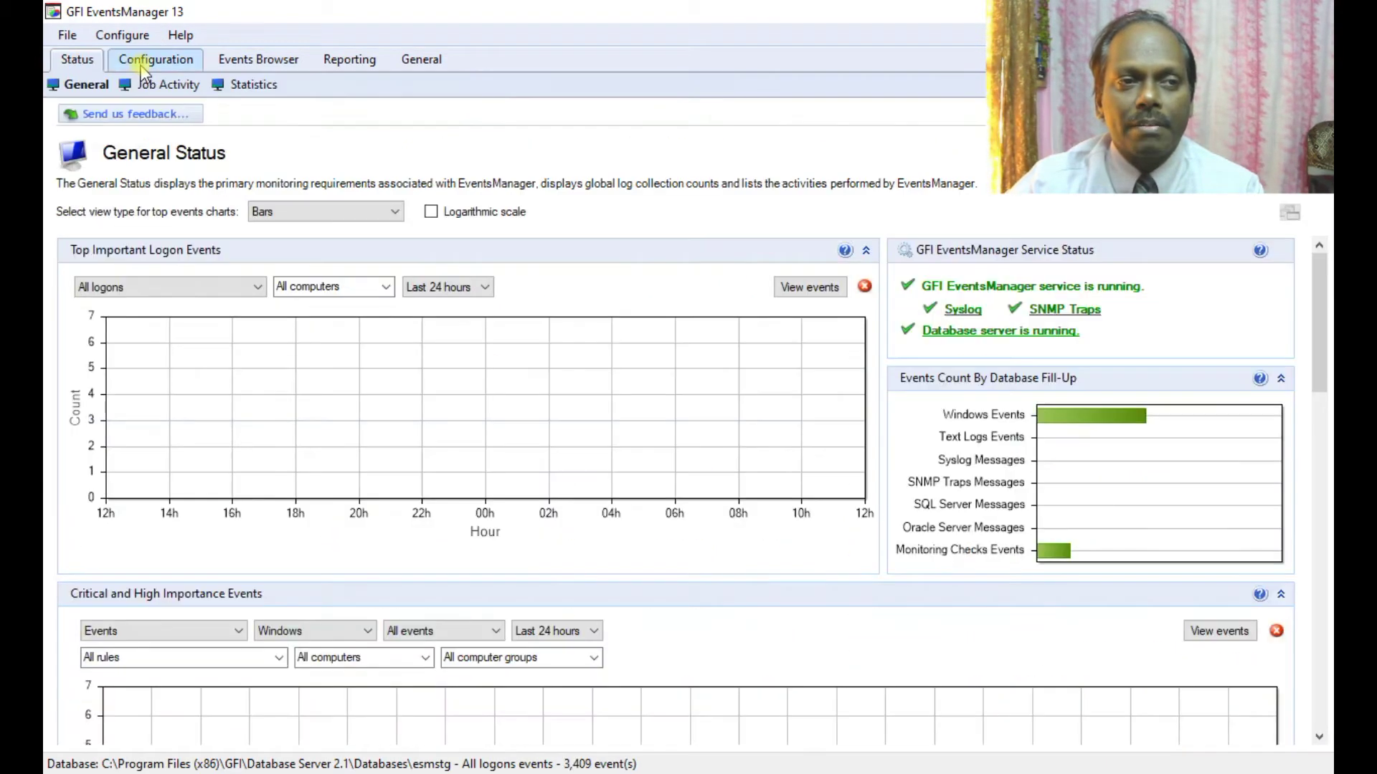
left_click(141, 63)
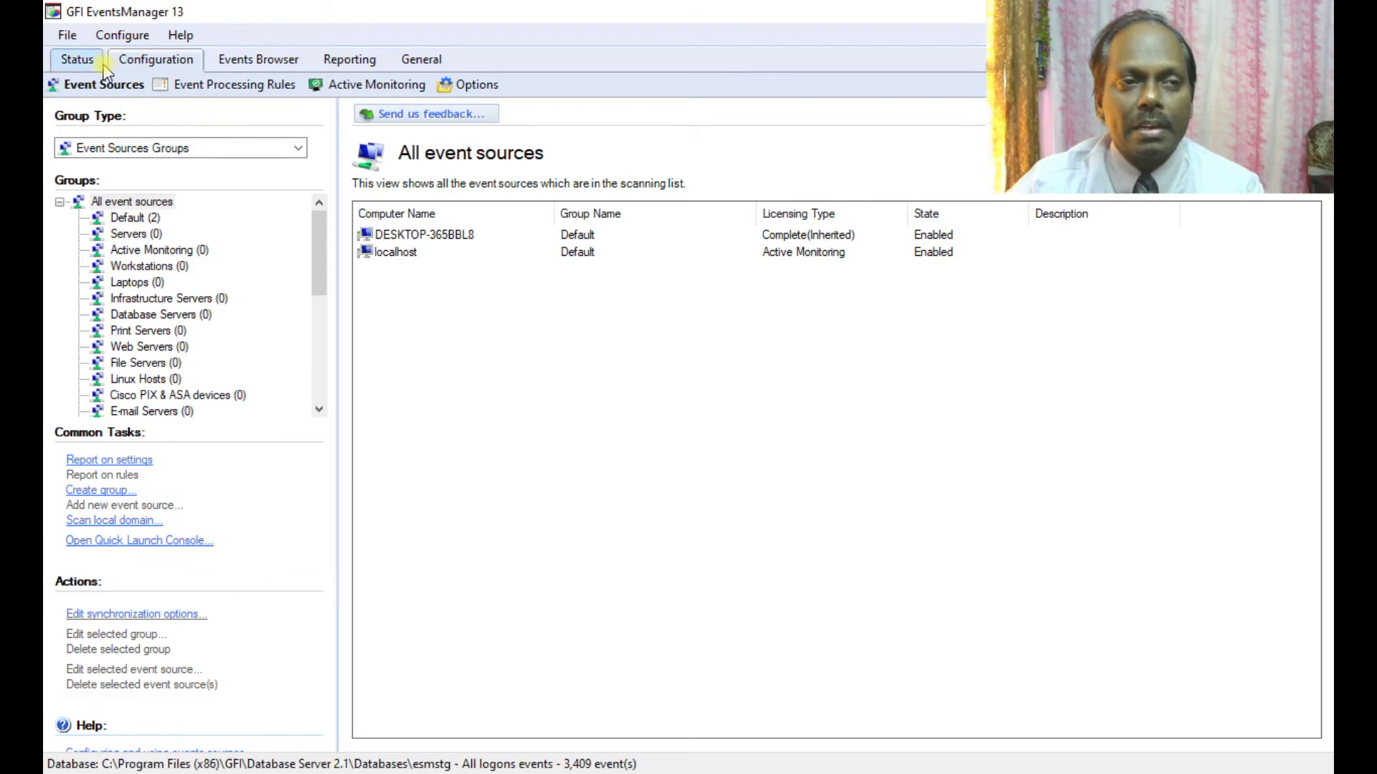
left_click(77, 60)
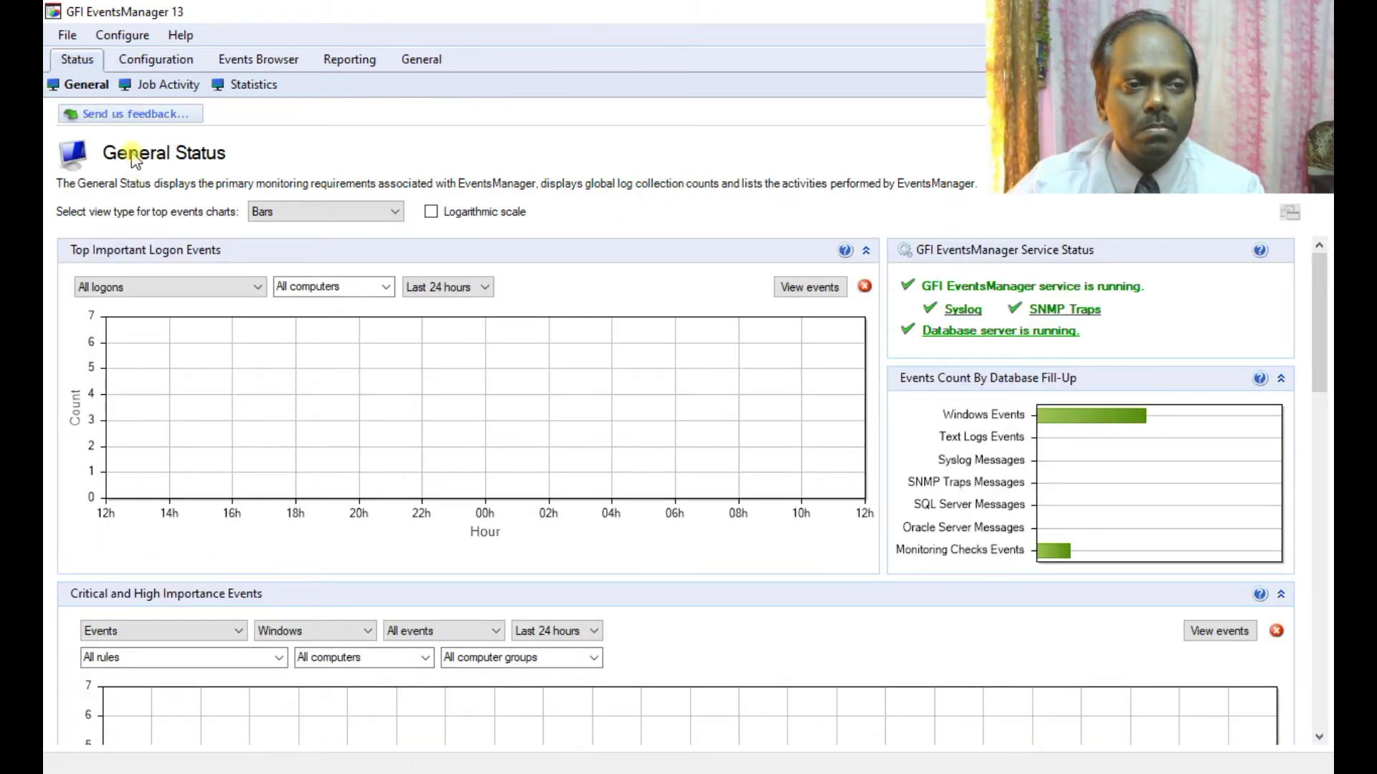
left_click(372, 211)
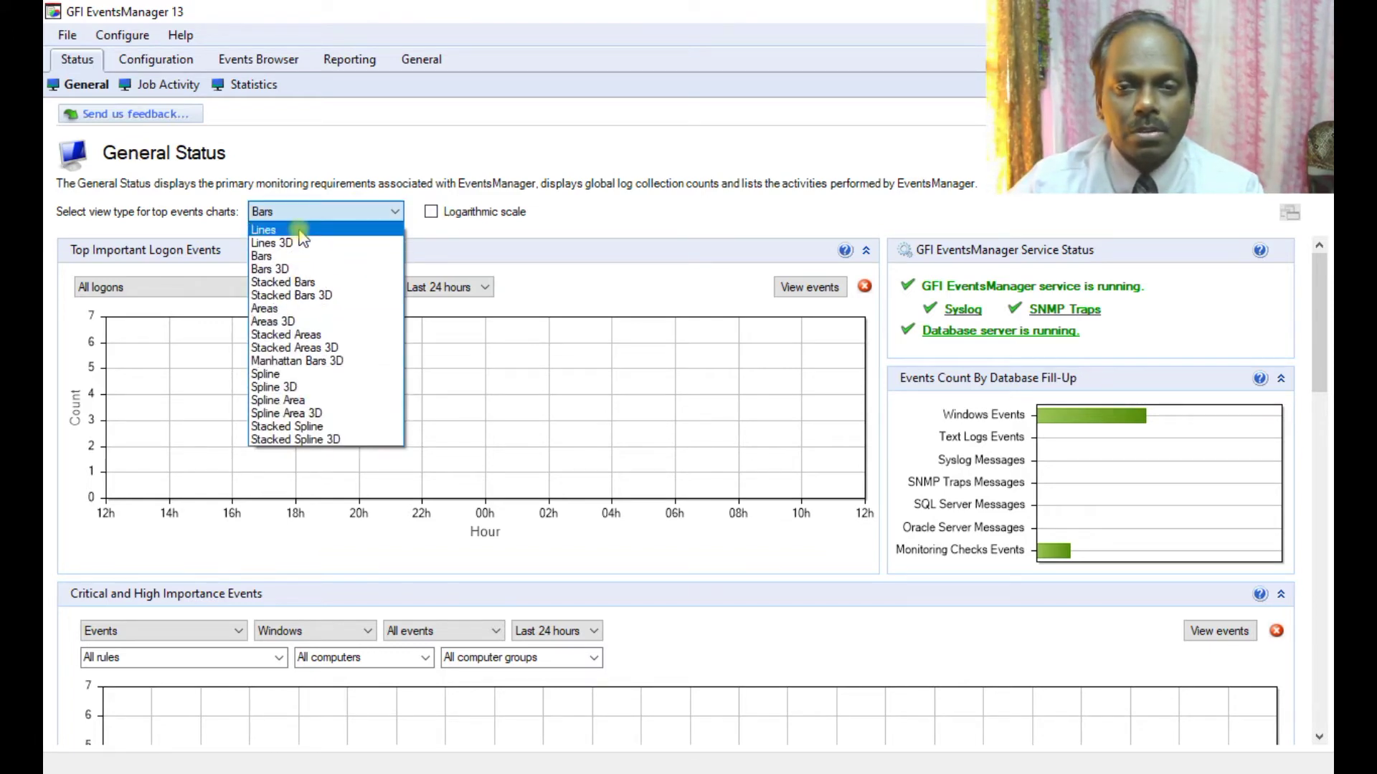
left_click(487, 154)
scroll(523, 502, "down", 5)
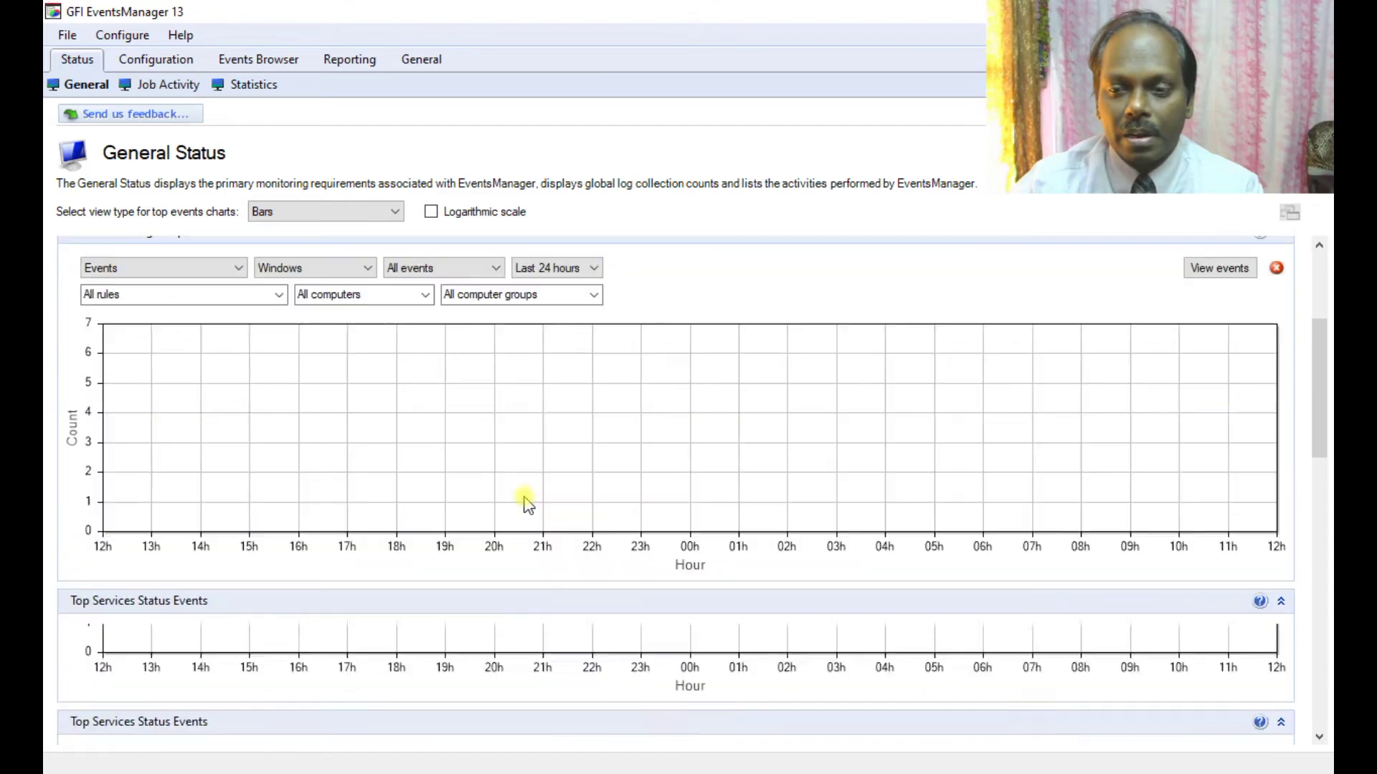
scroll(570, 387, "up", 2)
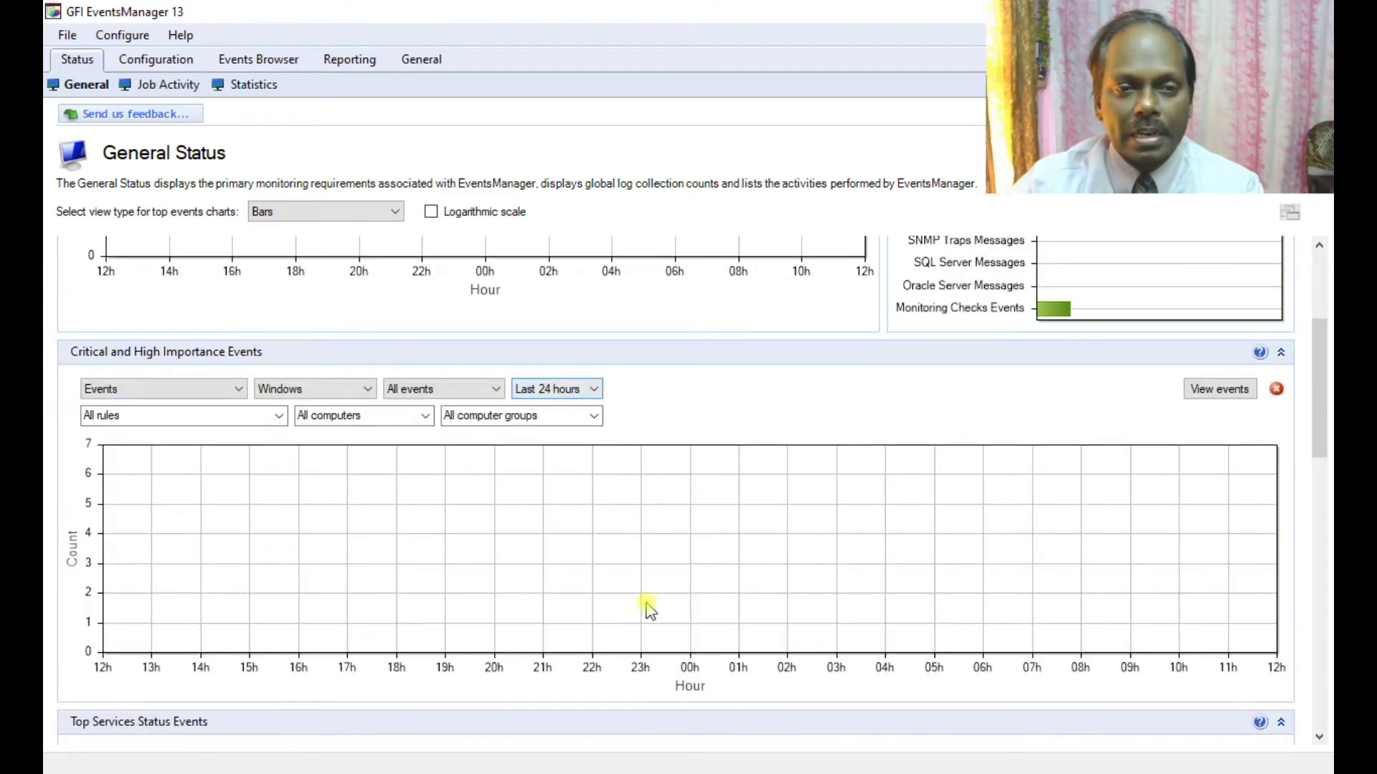
scroll(416, 330, "up", 3)
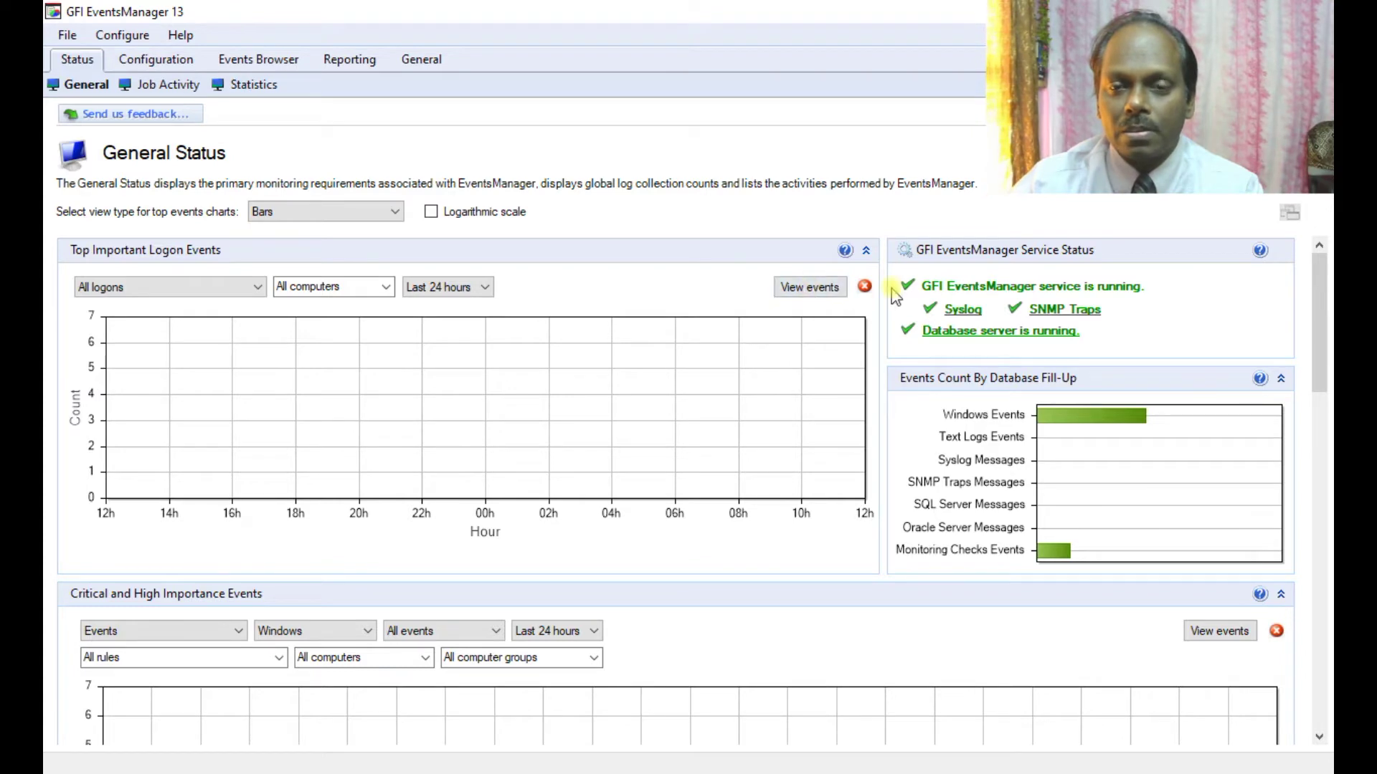
left_click(251, 86)
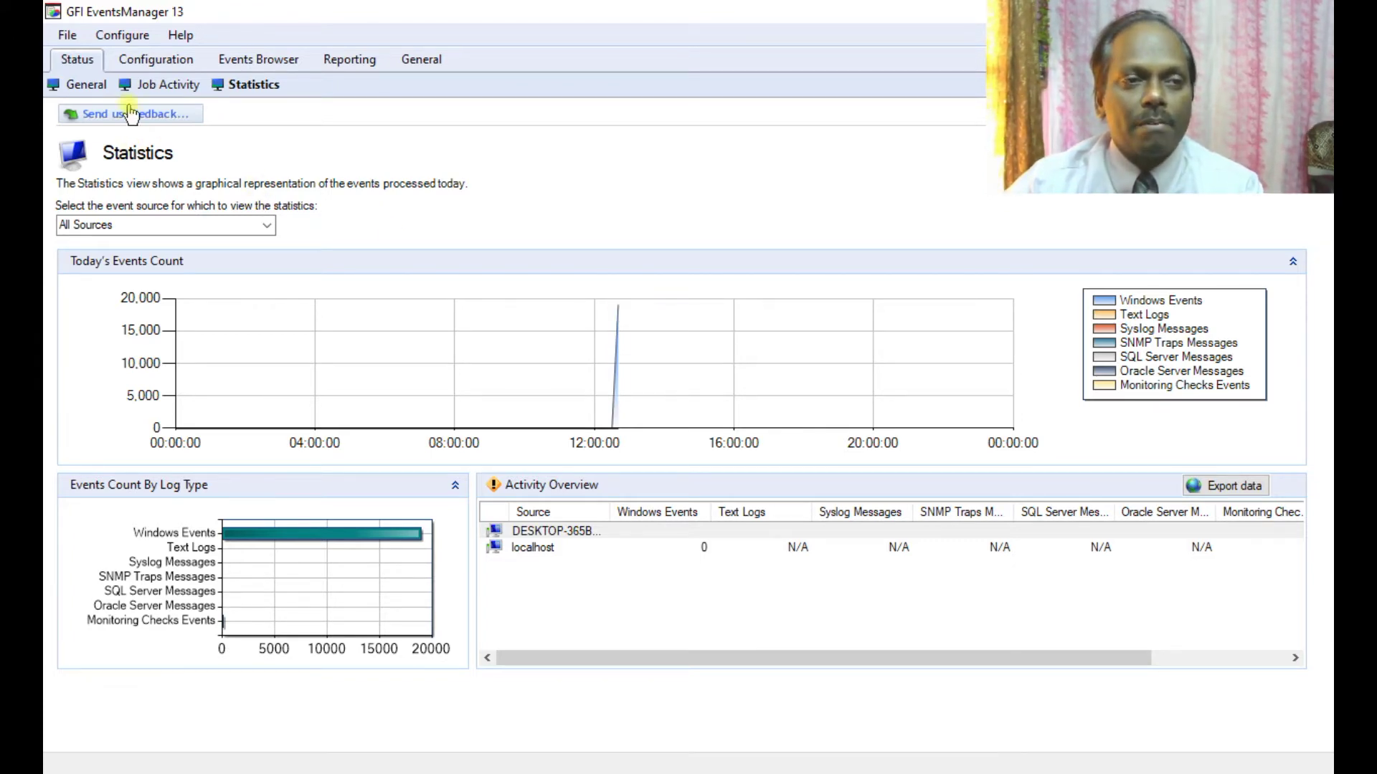
From the Statistics view, open the Configure menu's list of configuration areas
left_click(122, 36)
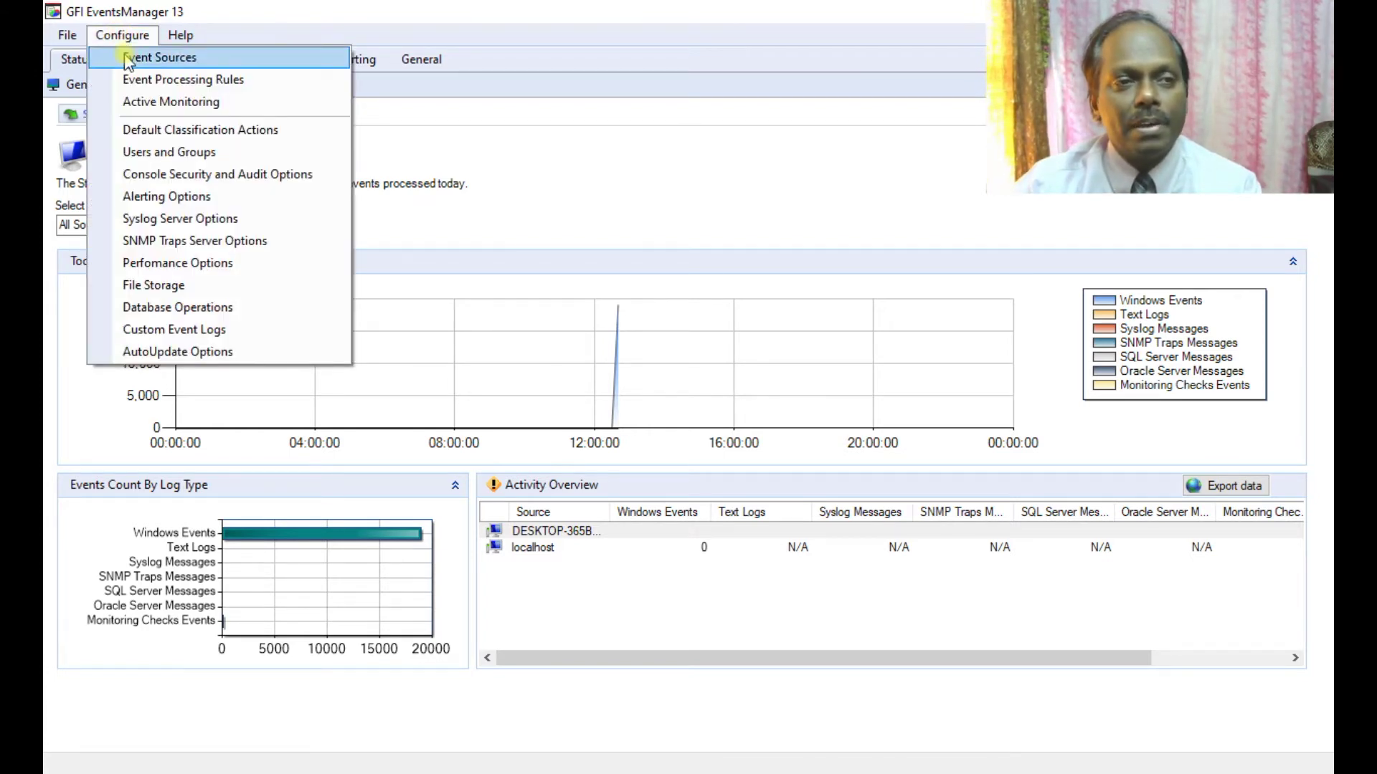
Check the Servers and Workstations event source groups, then go to the Reporting area
left_click(126, 57)
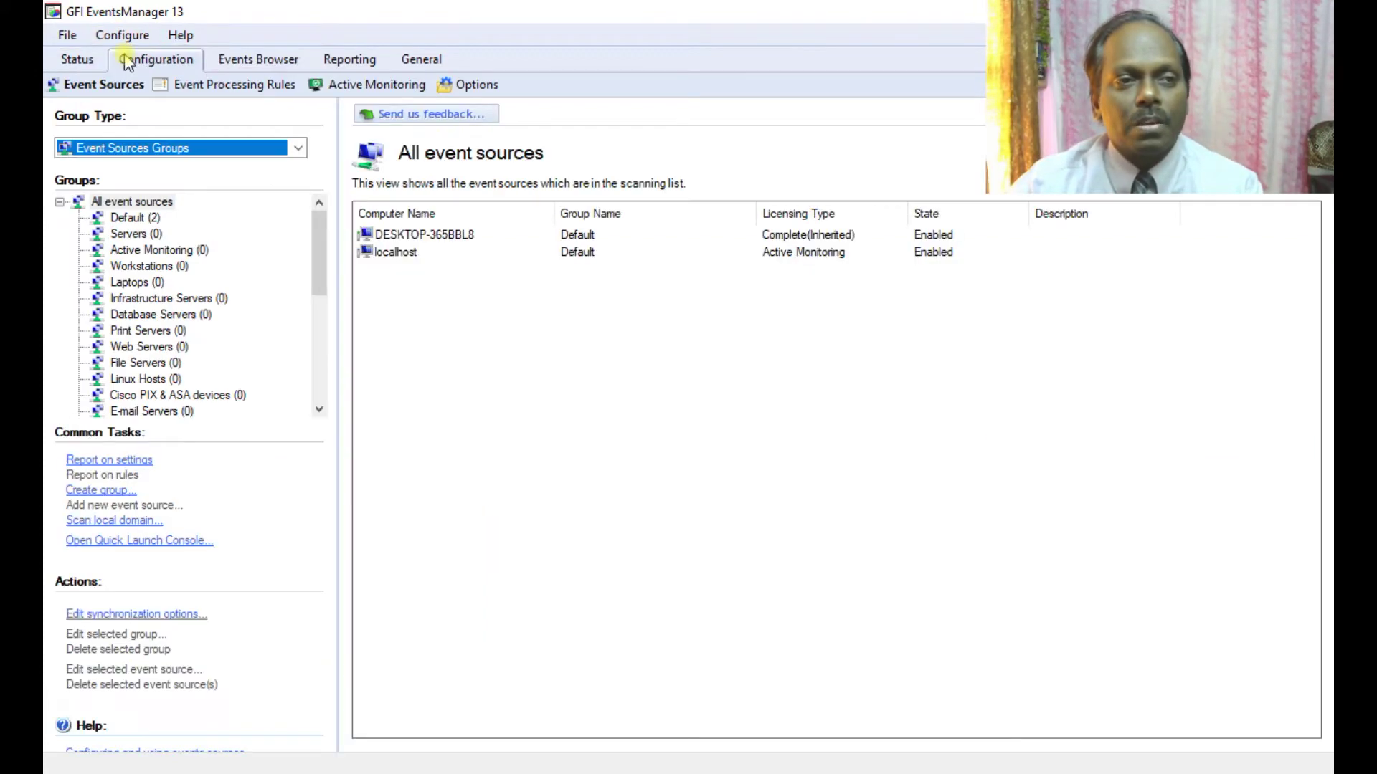
left_click(151, 237)
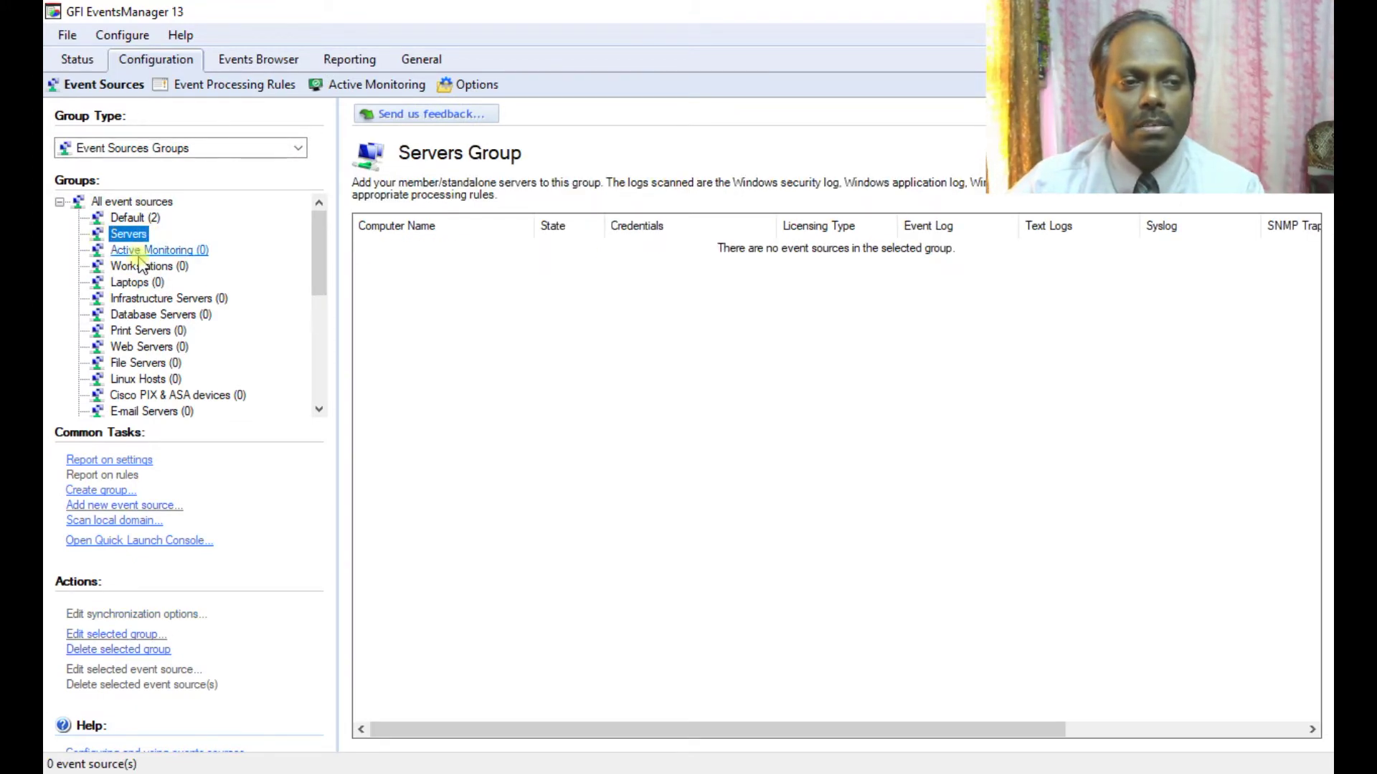
left_click(165, 268)
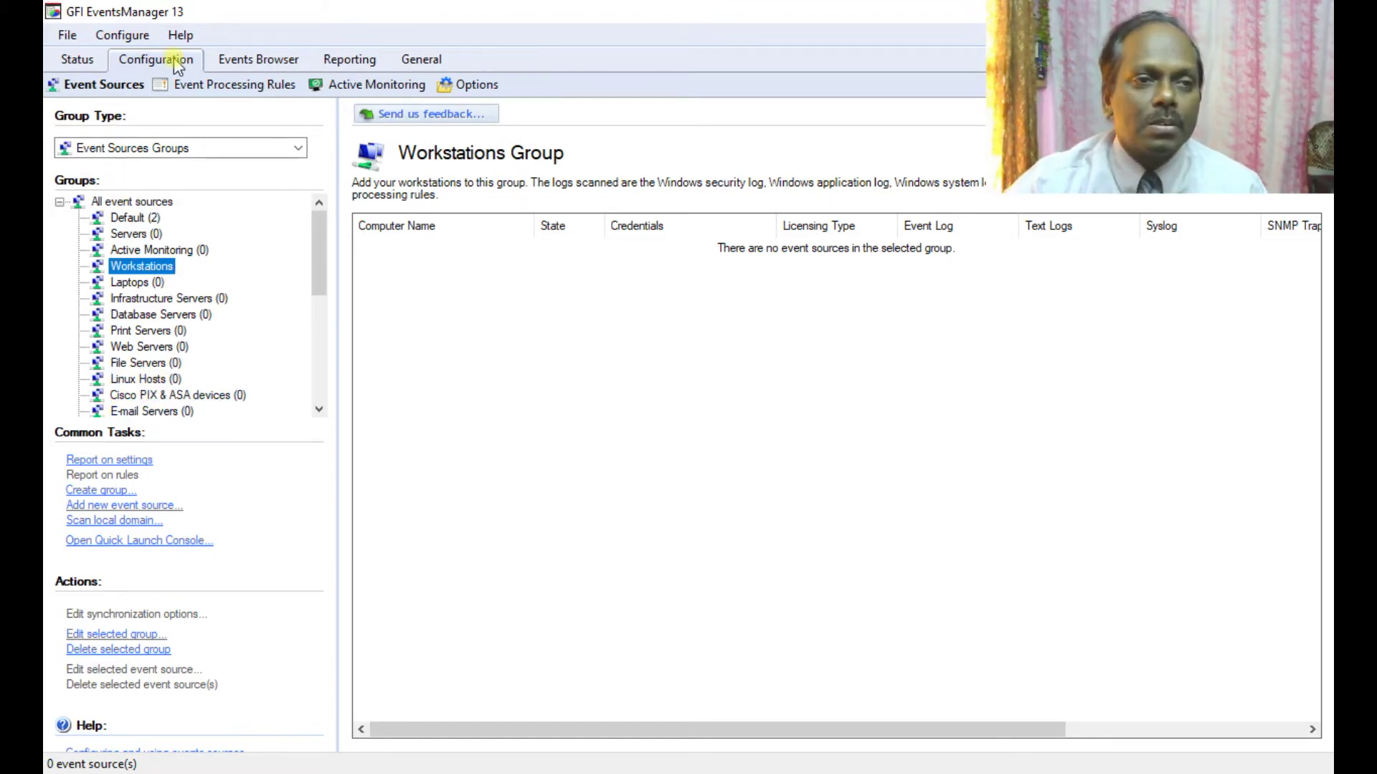
left_click(351, 61)
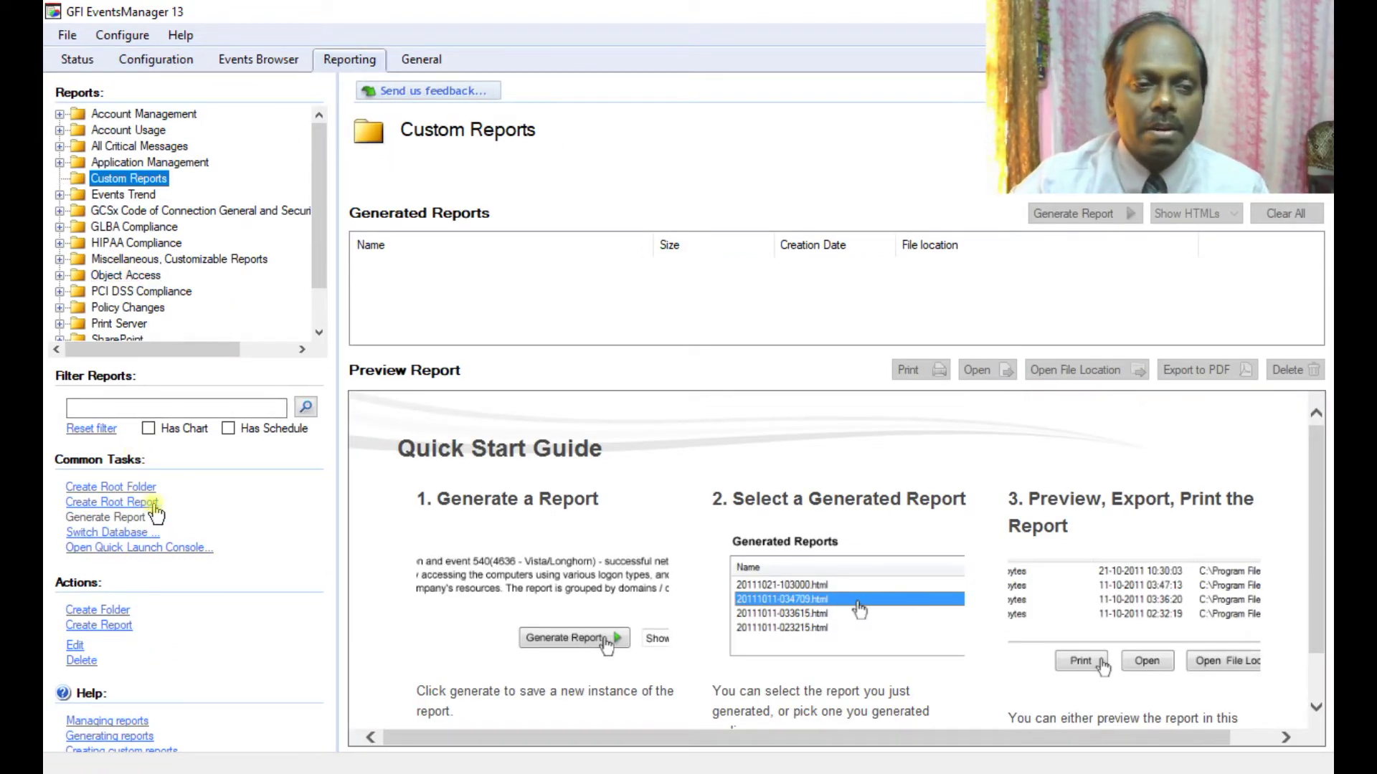
Create a new custom report with a name and open its Add Existing Column list
left_click(111, 502)
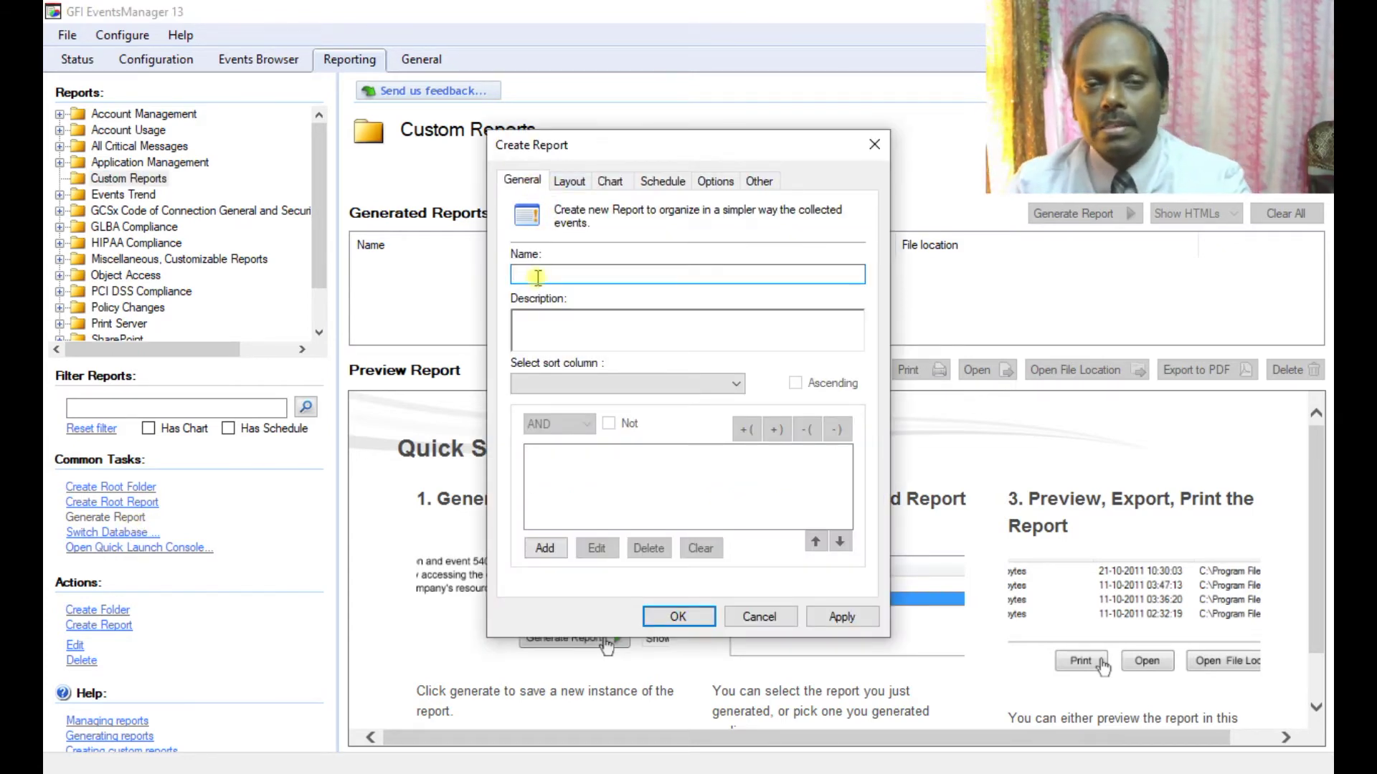
type("anand")
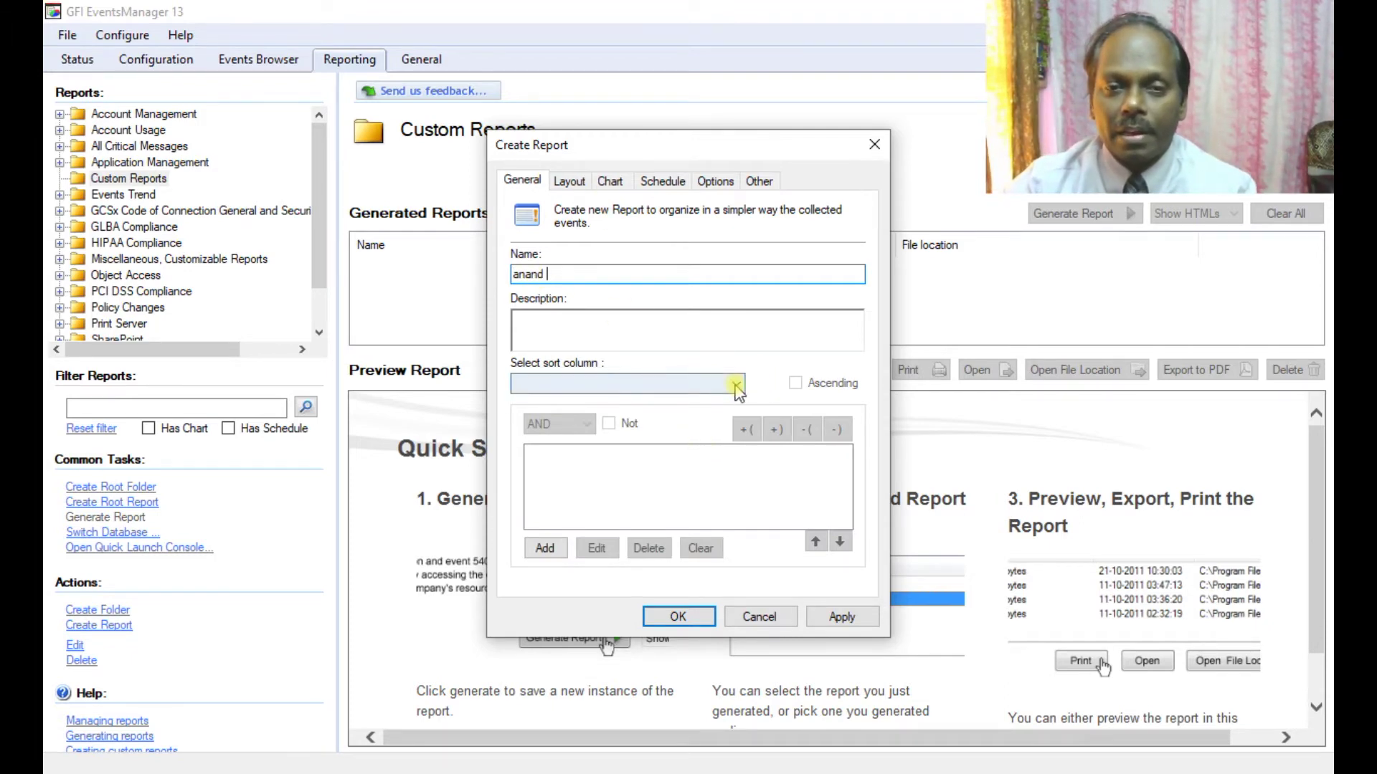
left_click(565, 181)
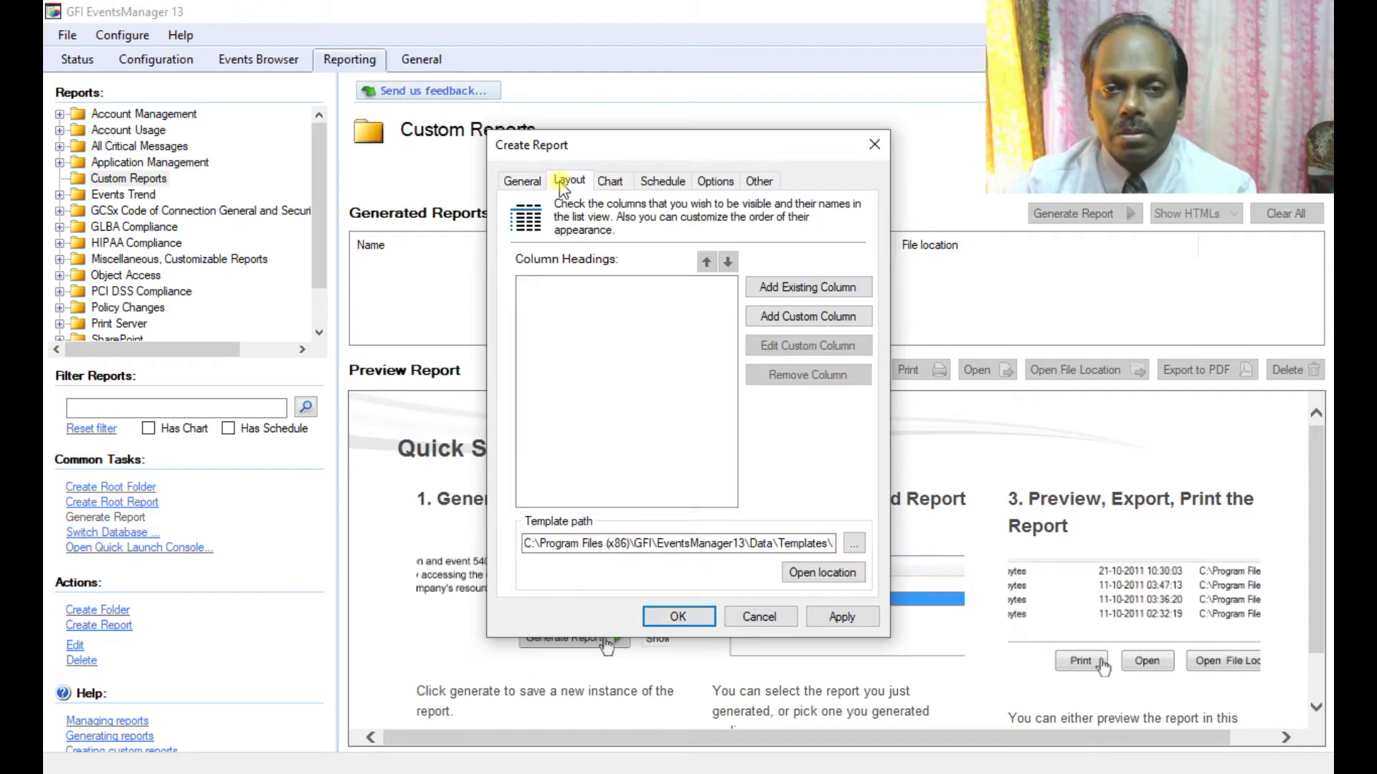
left_click(797, 290)
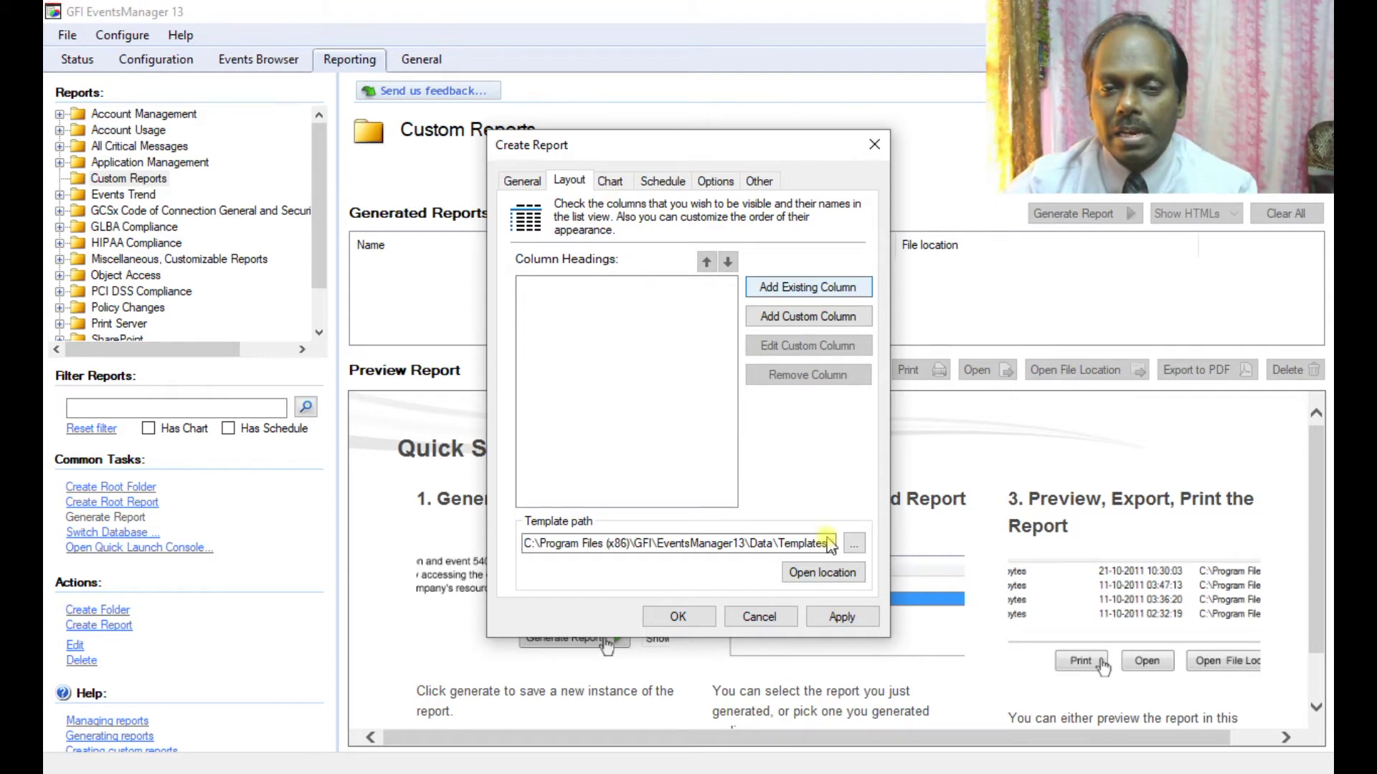
left_click(841, 572)
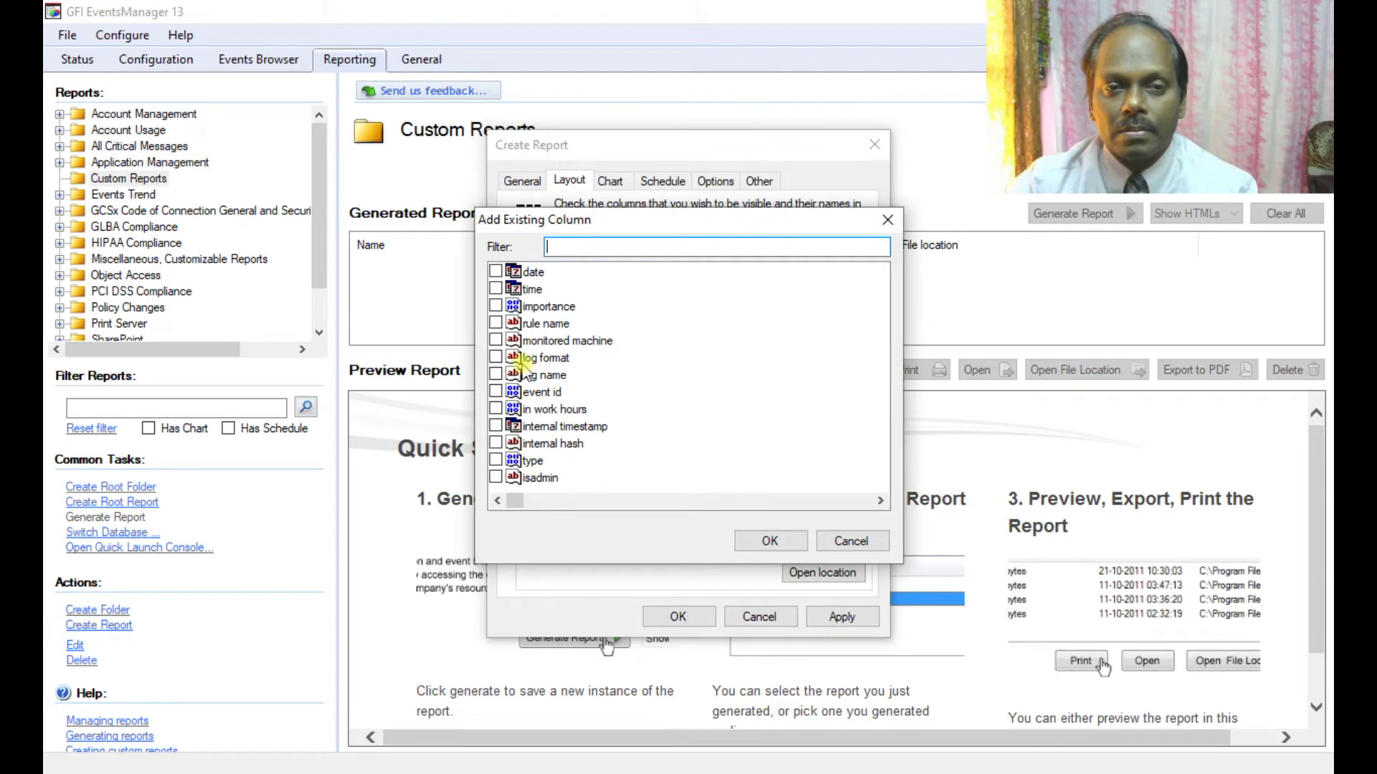
Add date, importance, monitored machine, log format and internal hash columns to the report
left_click(496, 272)
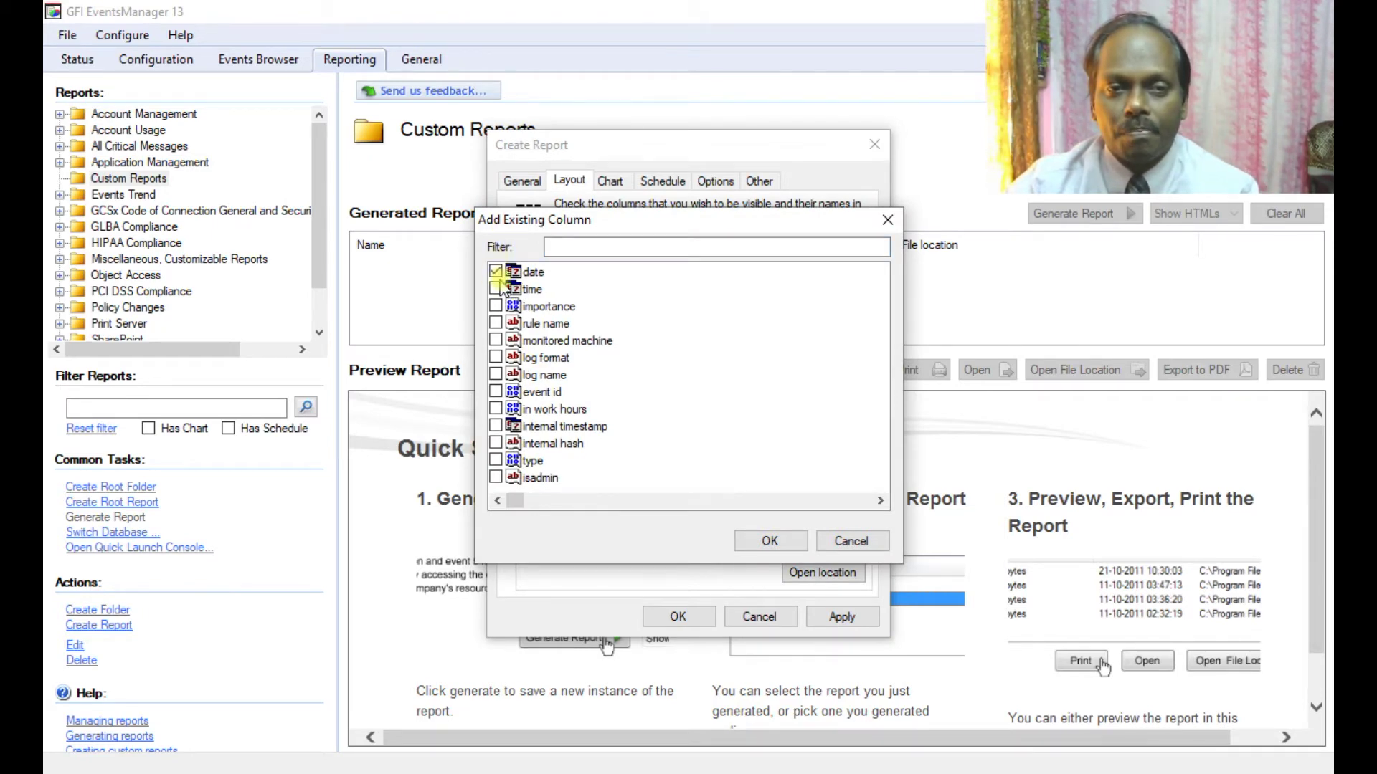
left_click(496, 306)
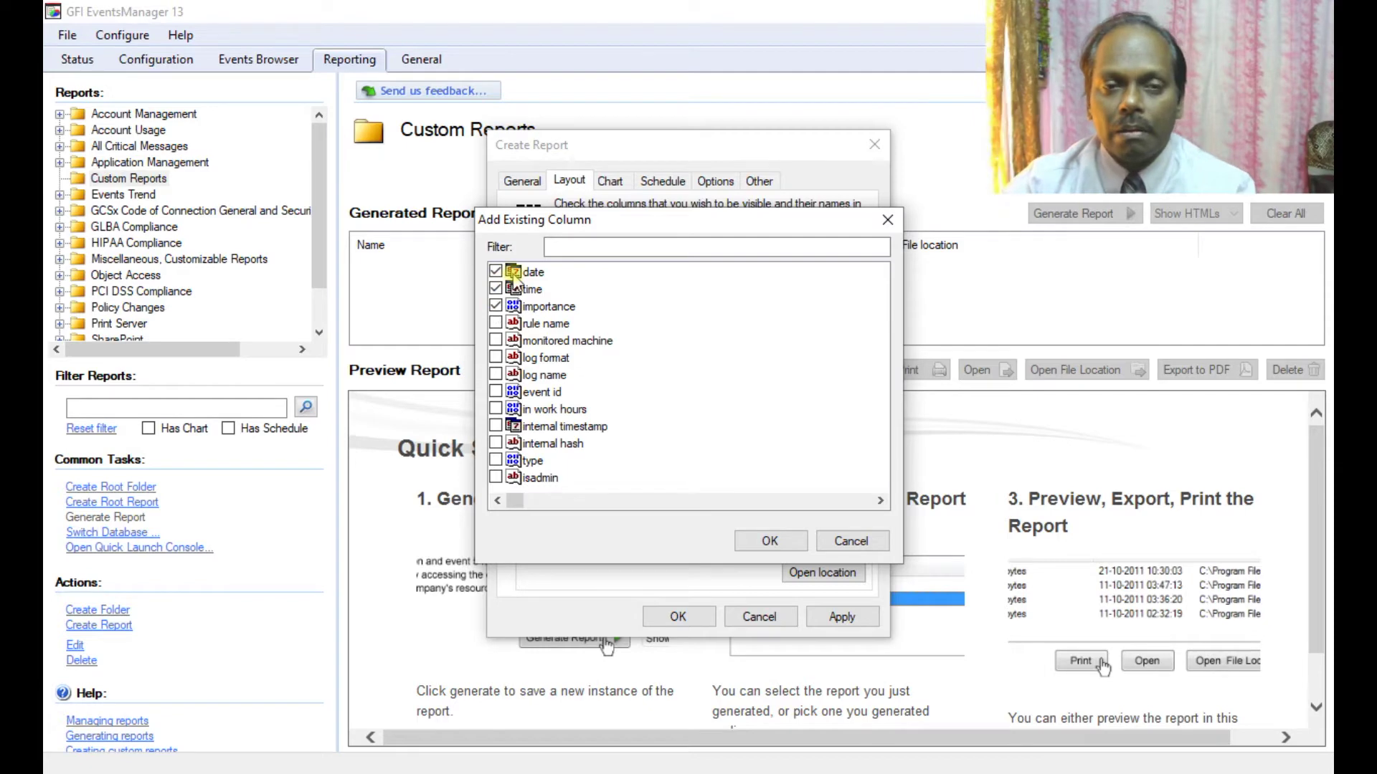
left_click(496, 341)
left_click(496, 358)
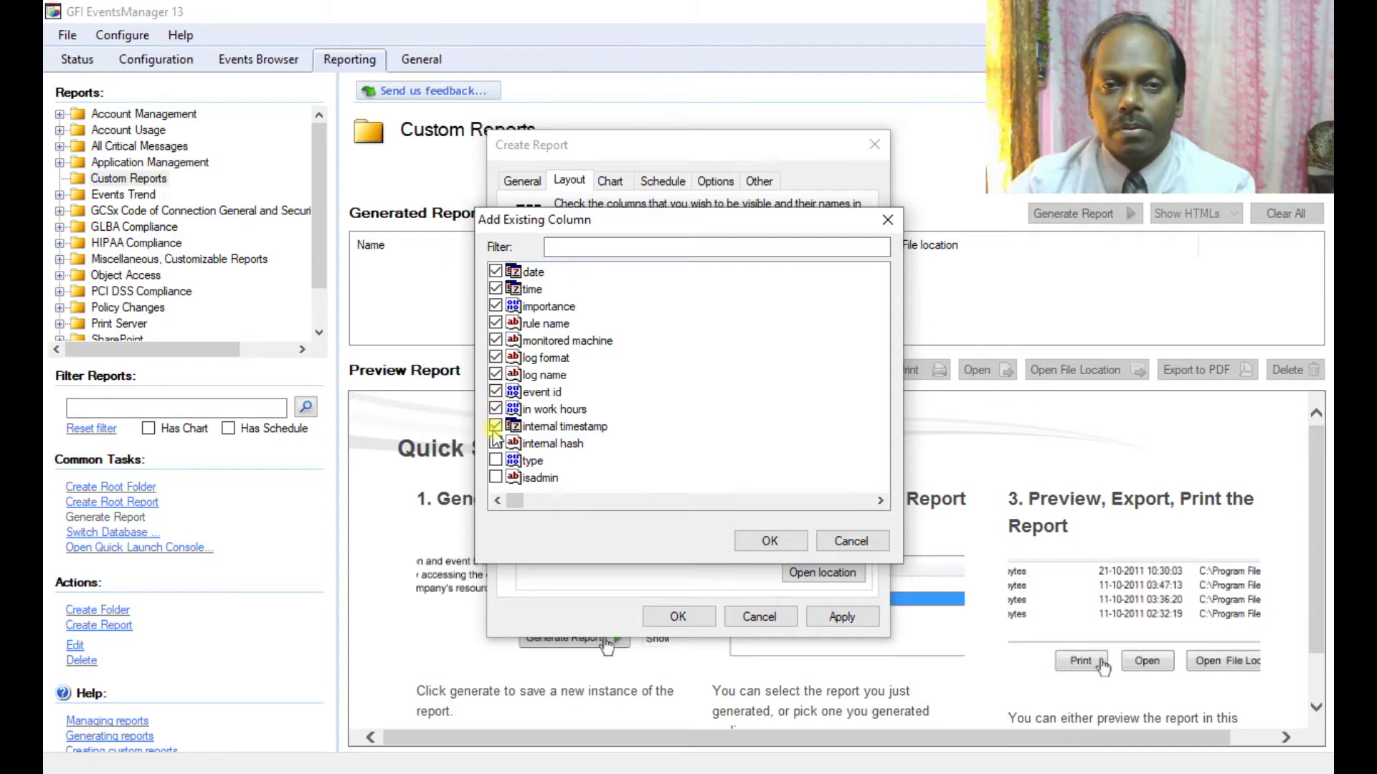
left_click(495, 444)
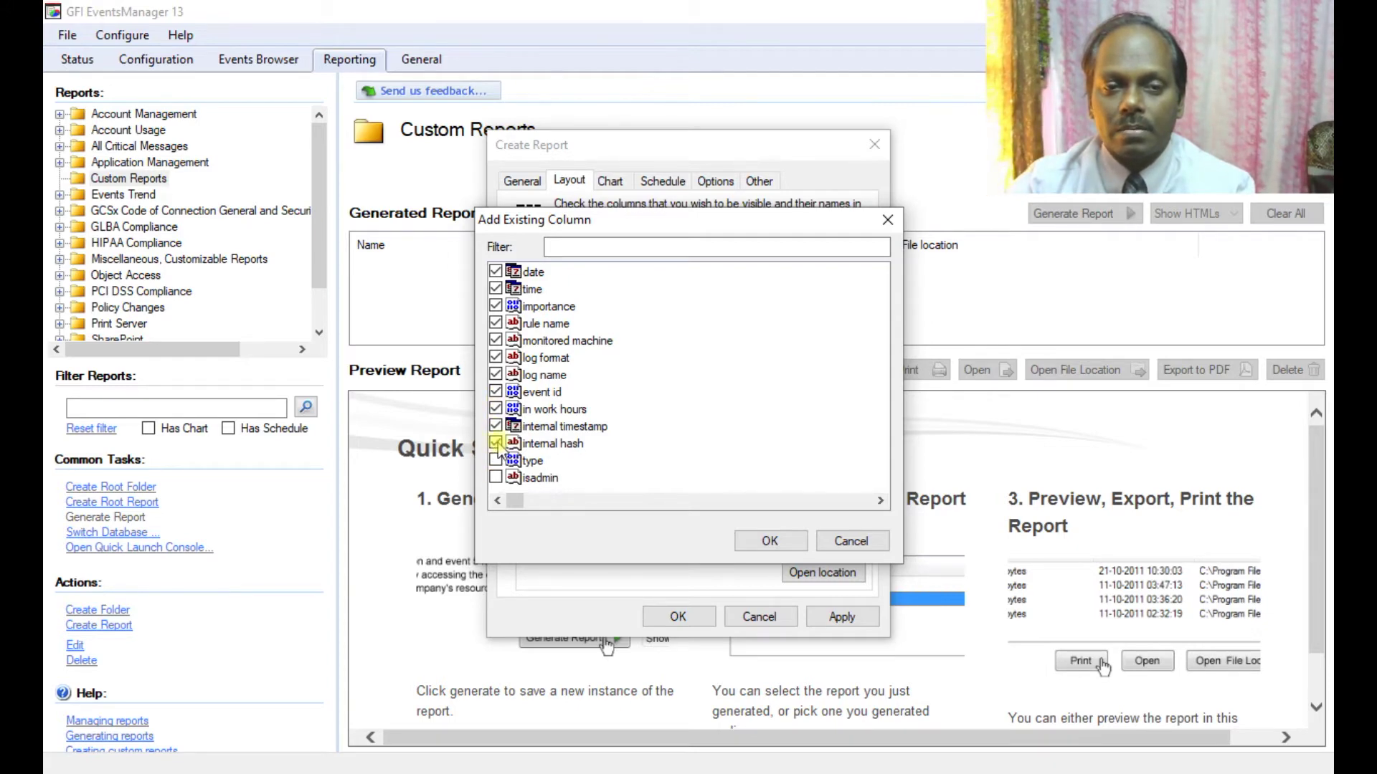
left_click(768, 540)
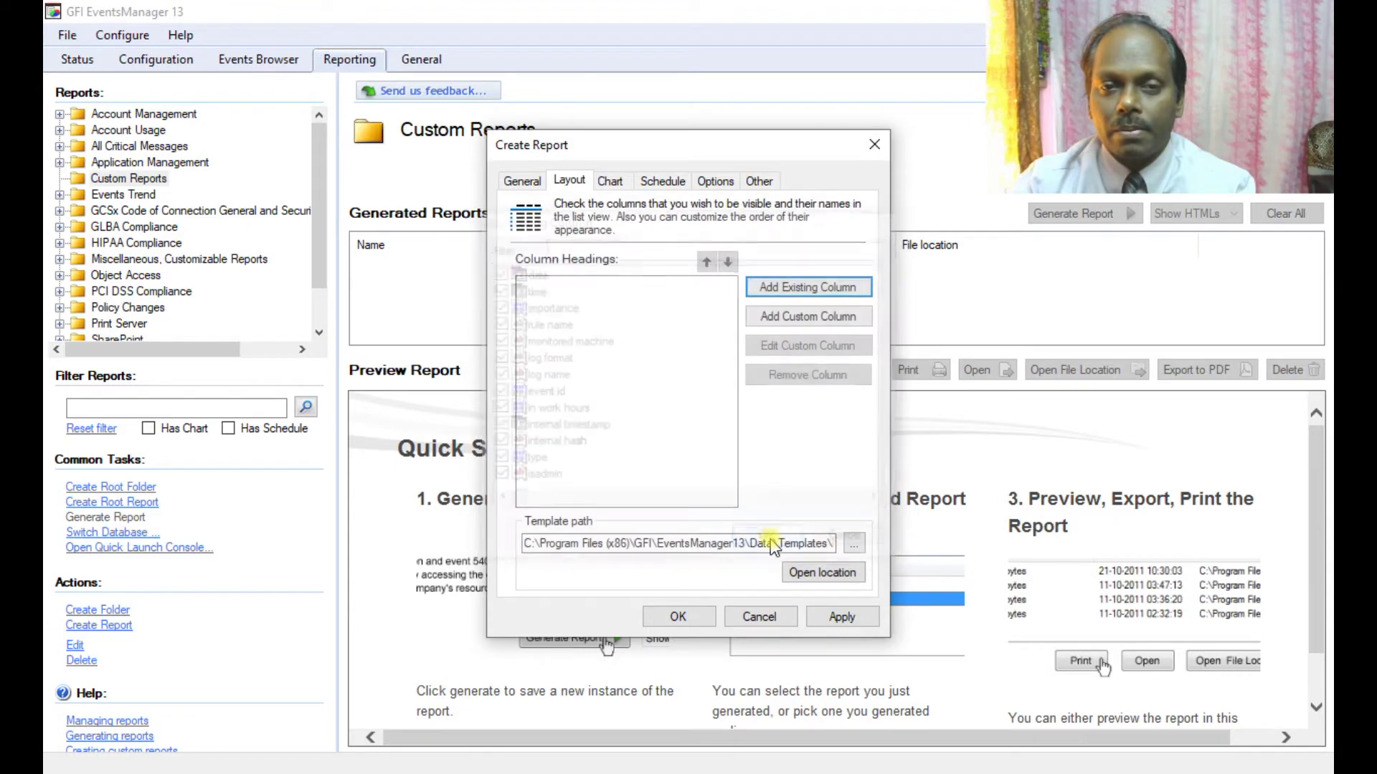
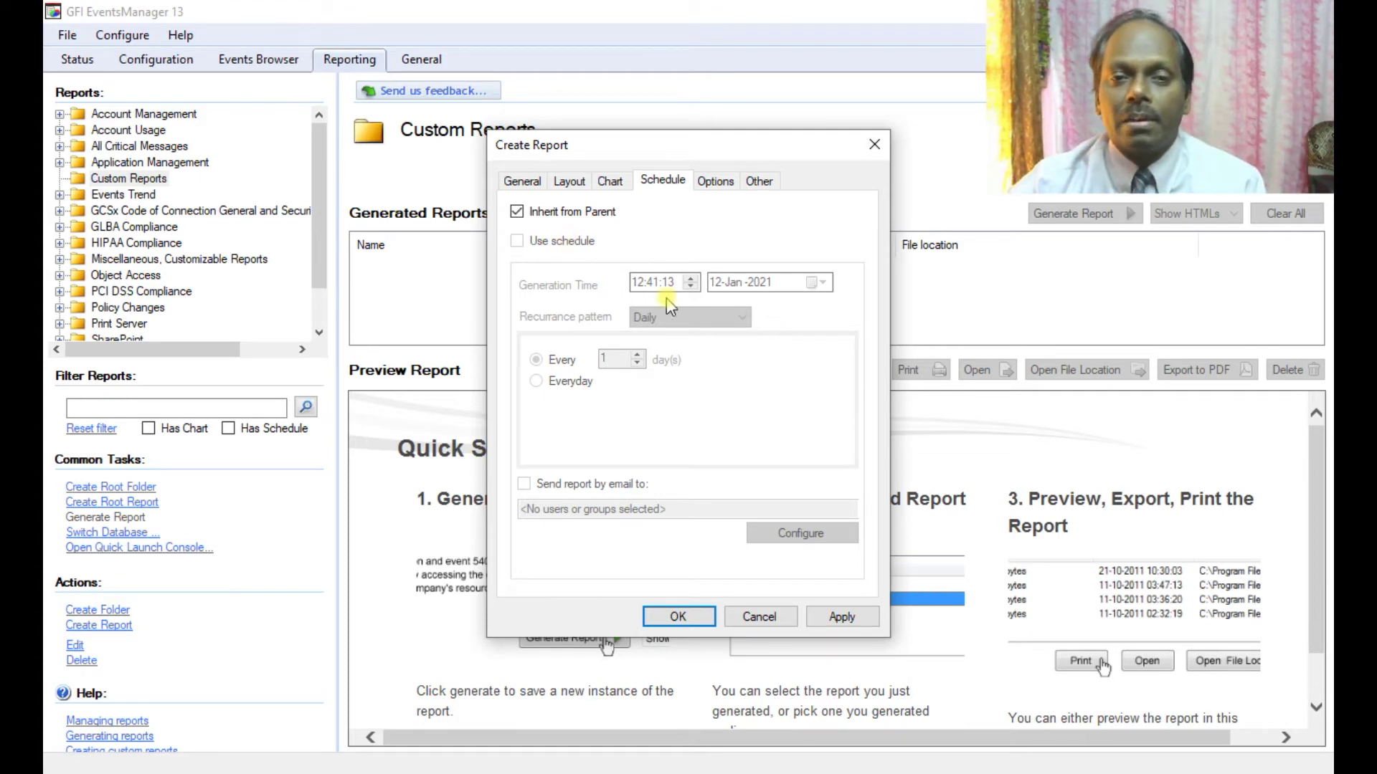
Set the custom report's target folder to Desktop\Forensics\temp
left_click(717, 181)
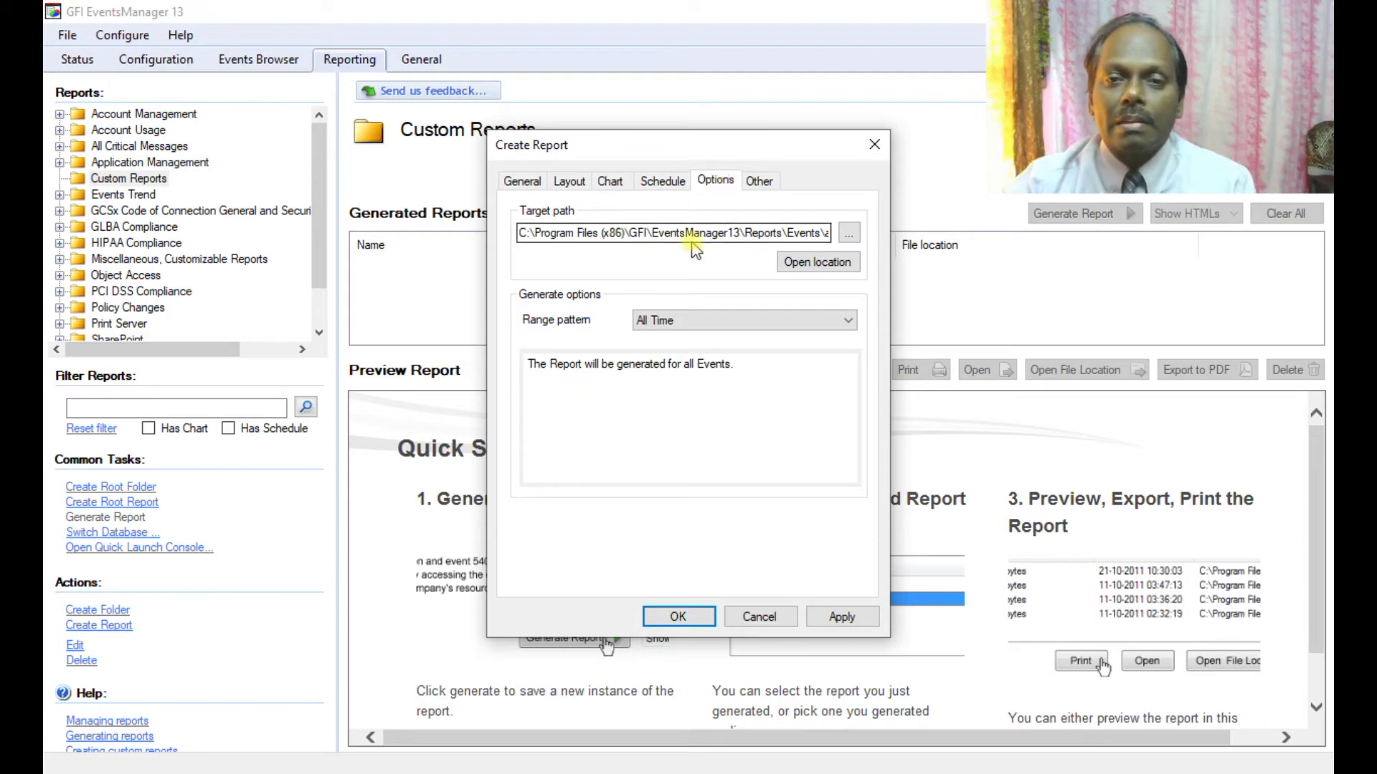
left_click(816, 262)
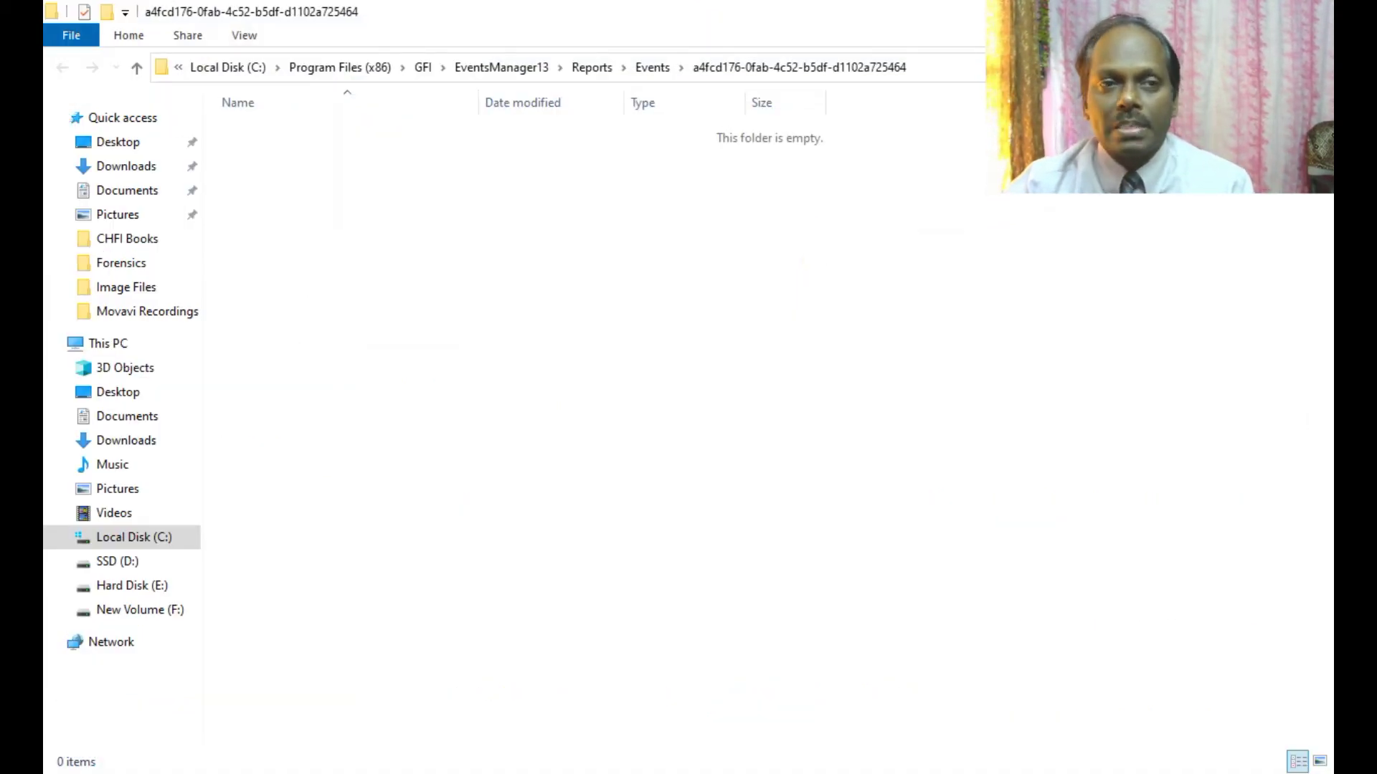
key("alt+F4")
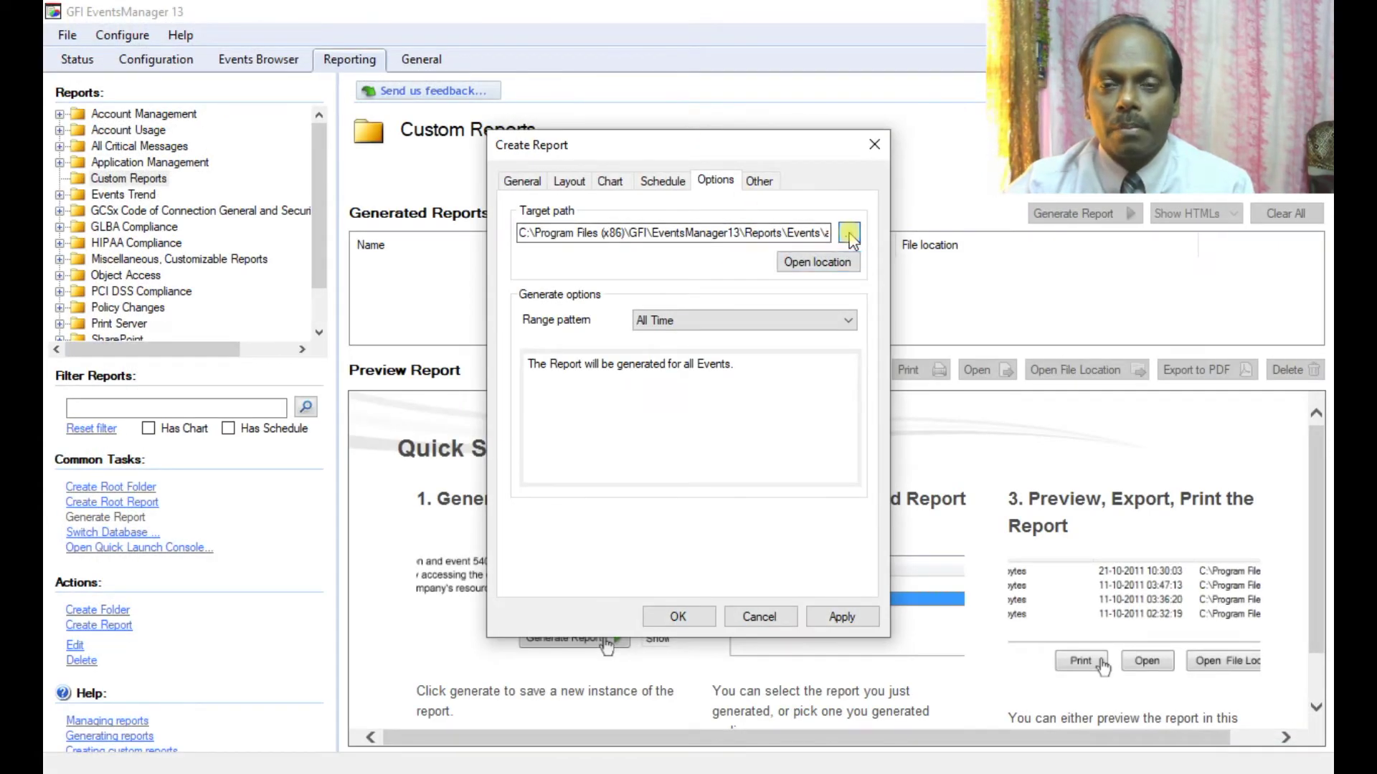
left_click(852, 234)
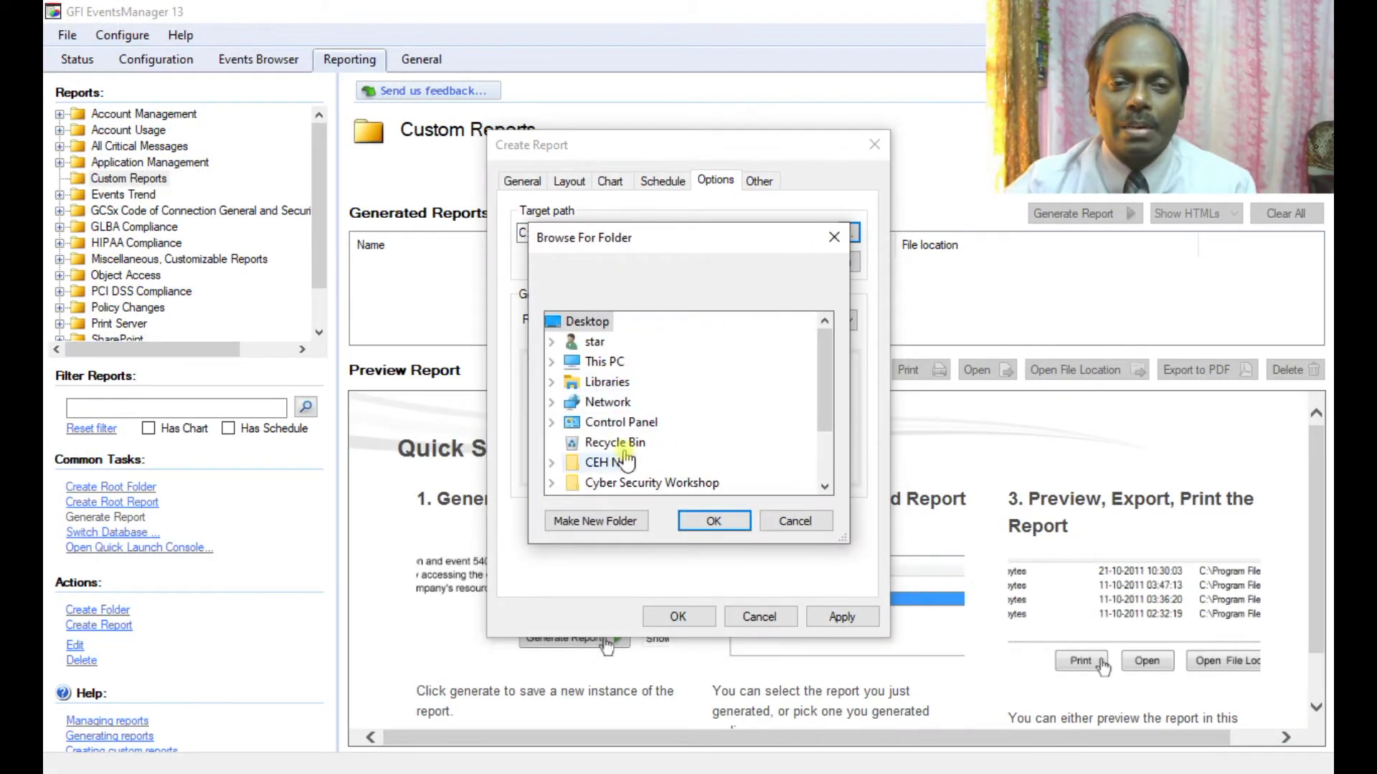
scroll(582, 376, "down", 1)
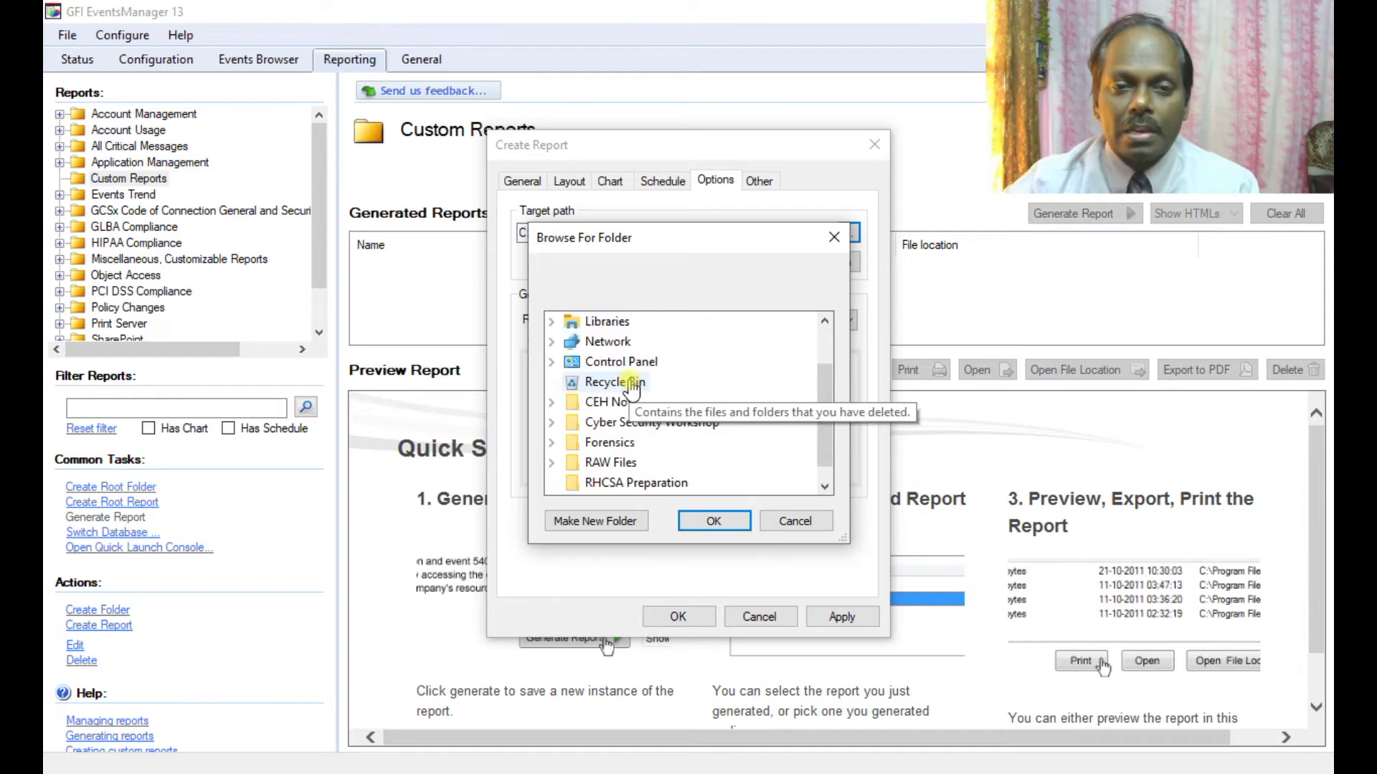
double_click(596, 445)
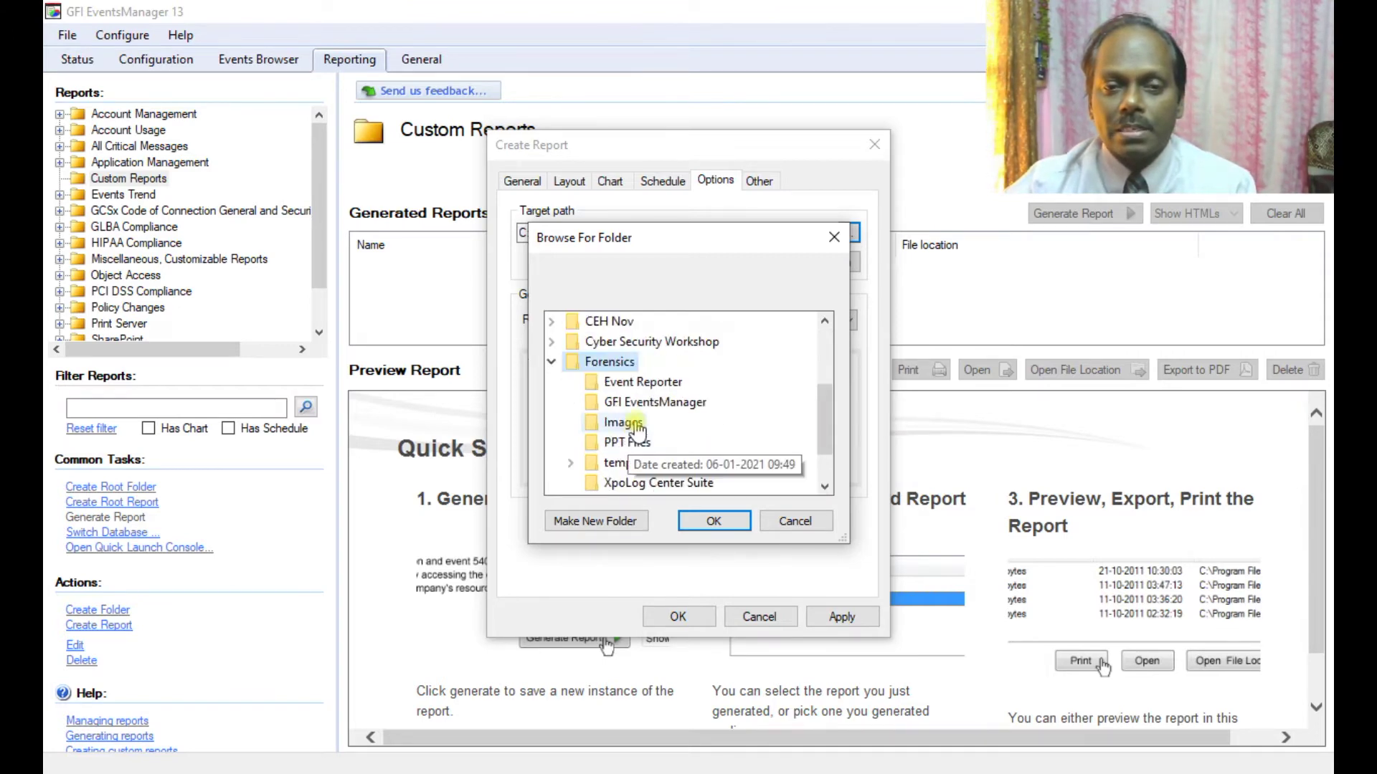
double_click(632, 462)
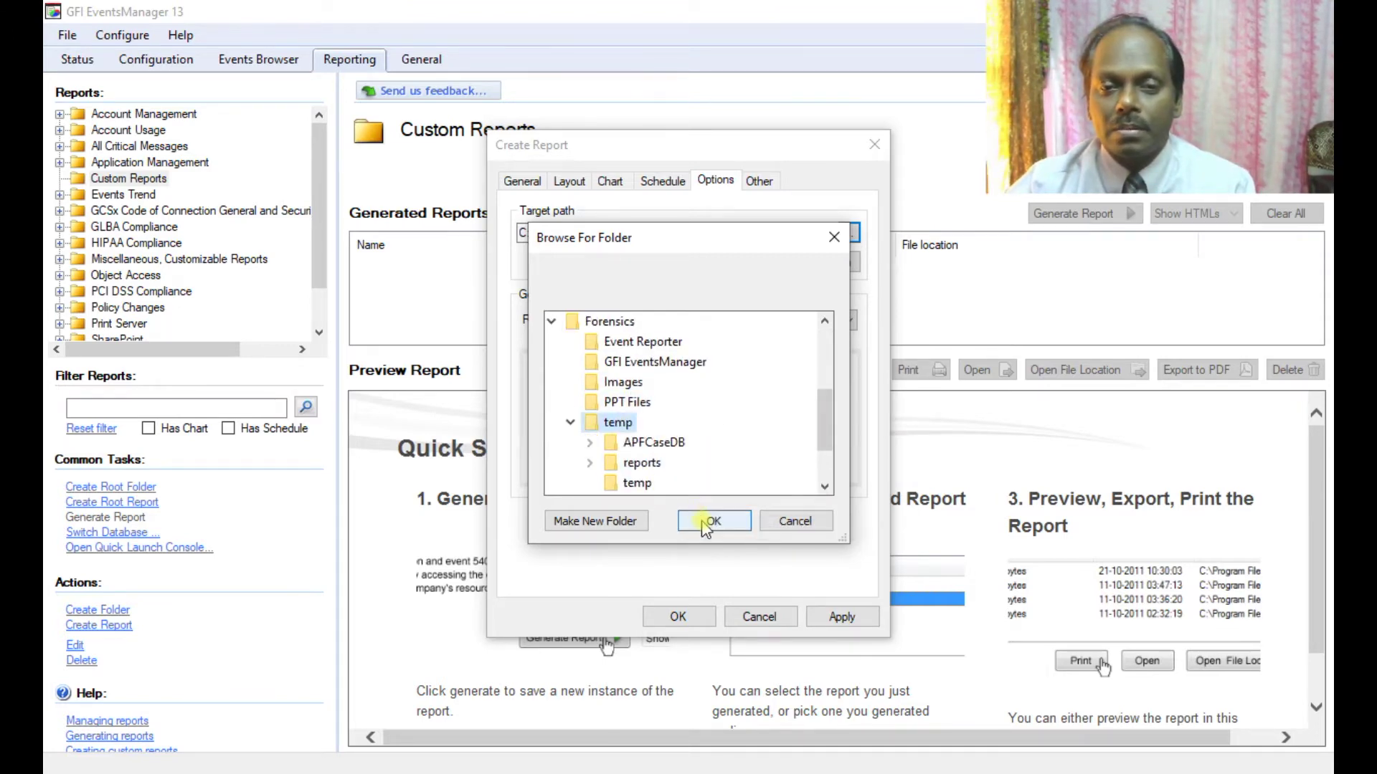
left_click(706, 521)
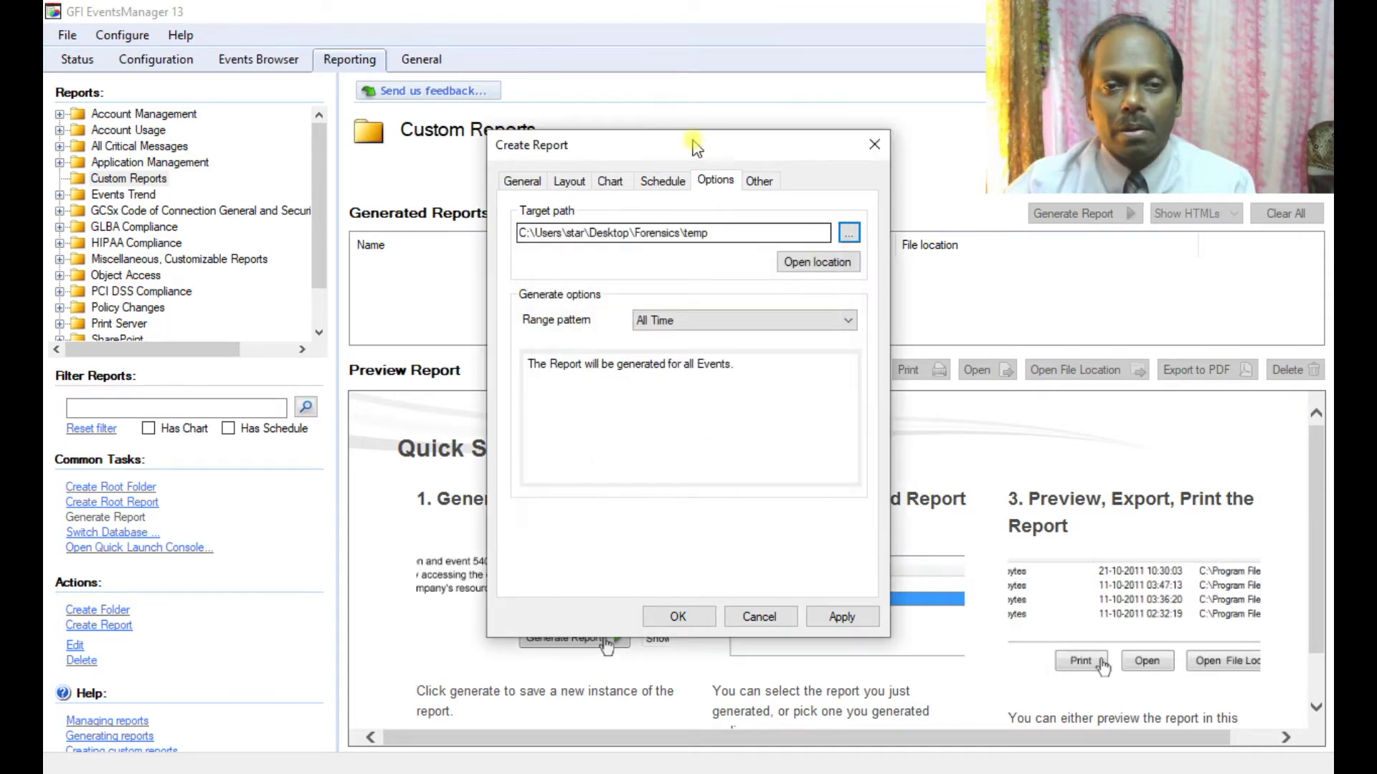
Apply the report settings, agree to run on all events, and finish the report
left_click(760, 184)
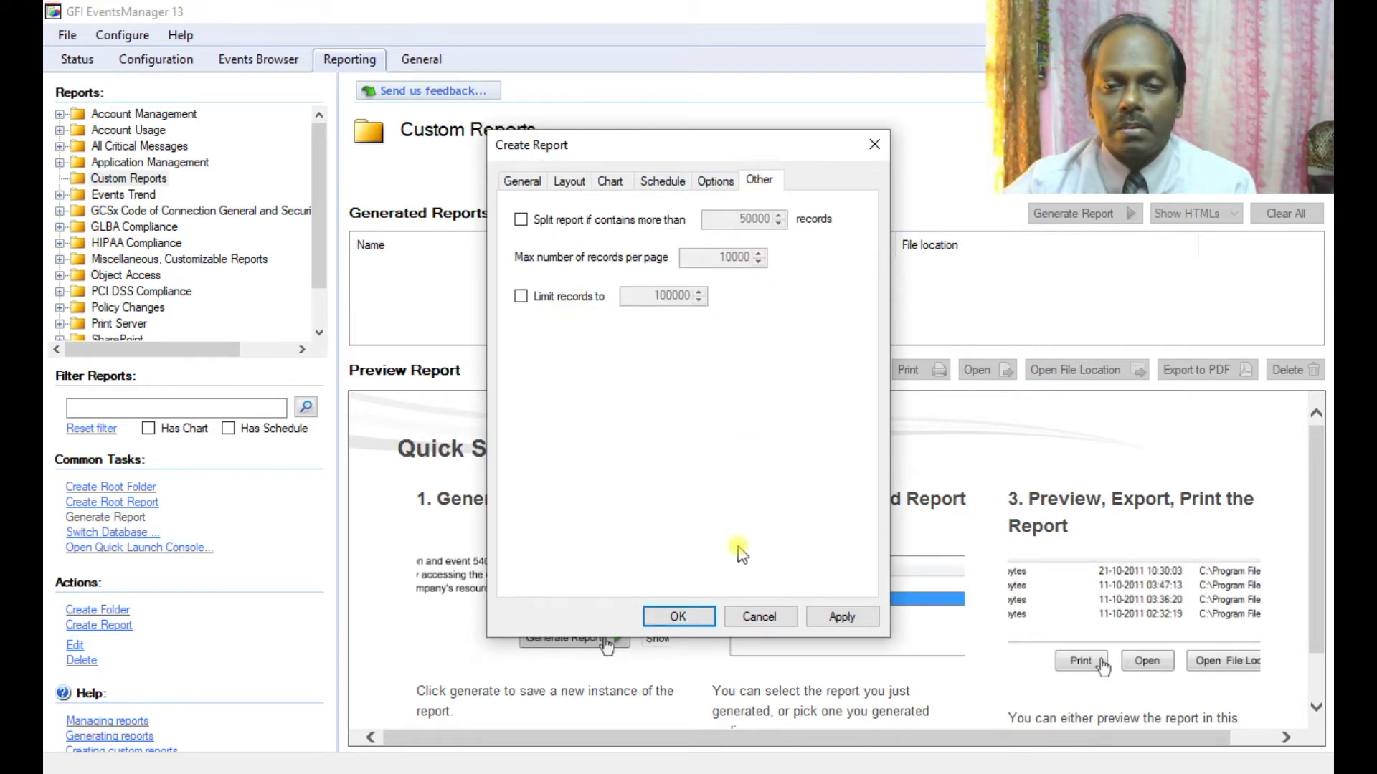
left_click(846, 616)
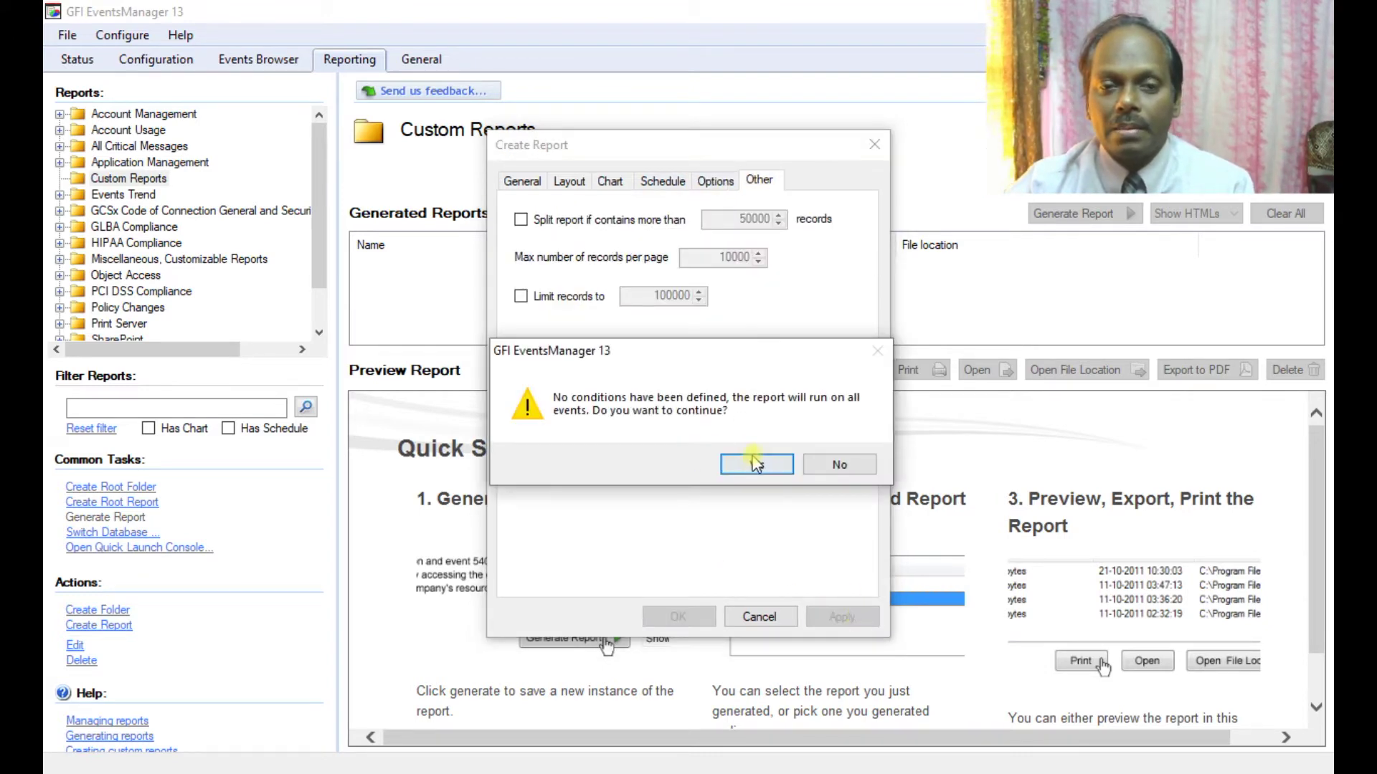
left_click(749, 463)
left_click(679, 616)
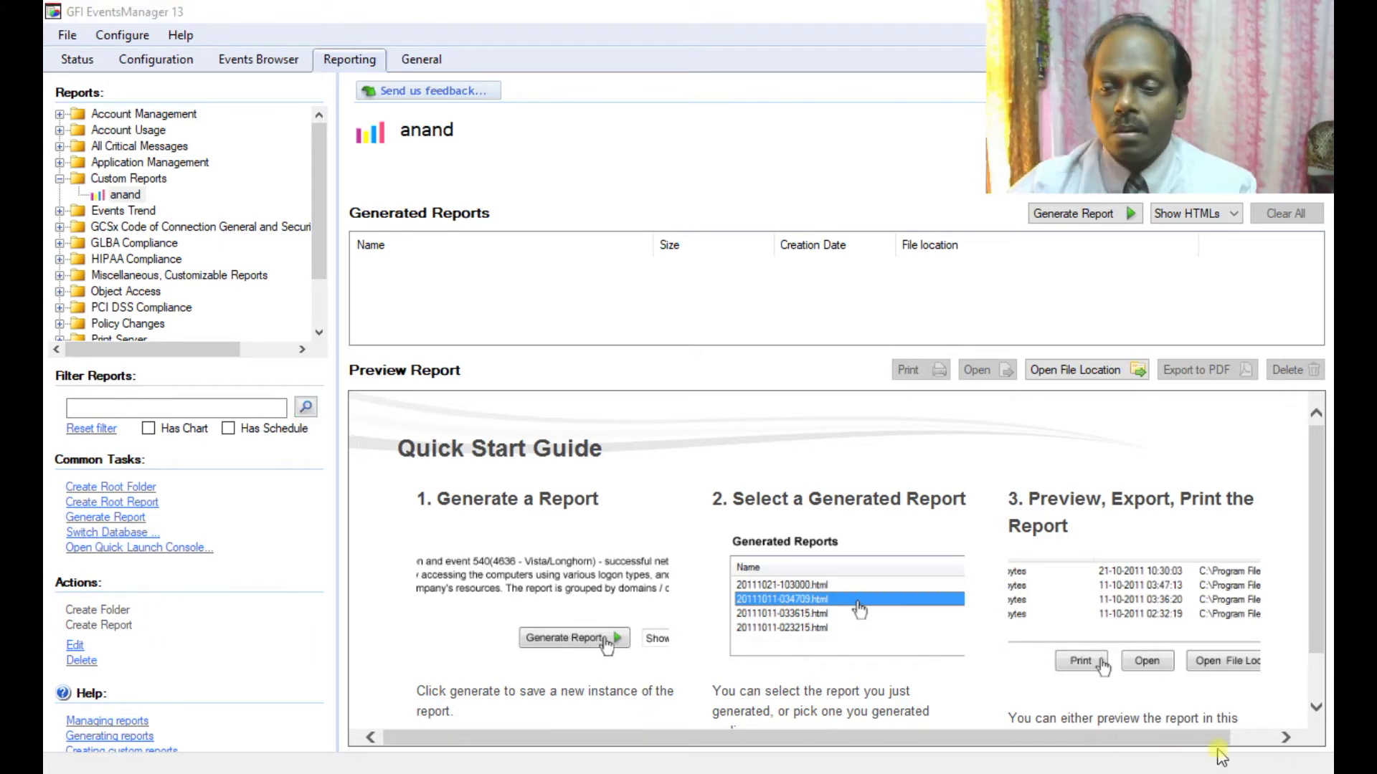
Go from the report to Event Sources, then to Event Processing Rules
left_click(125, 38)
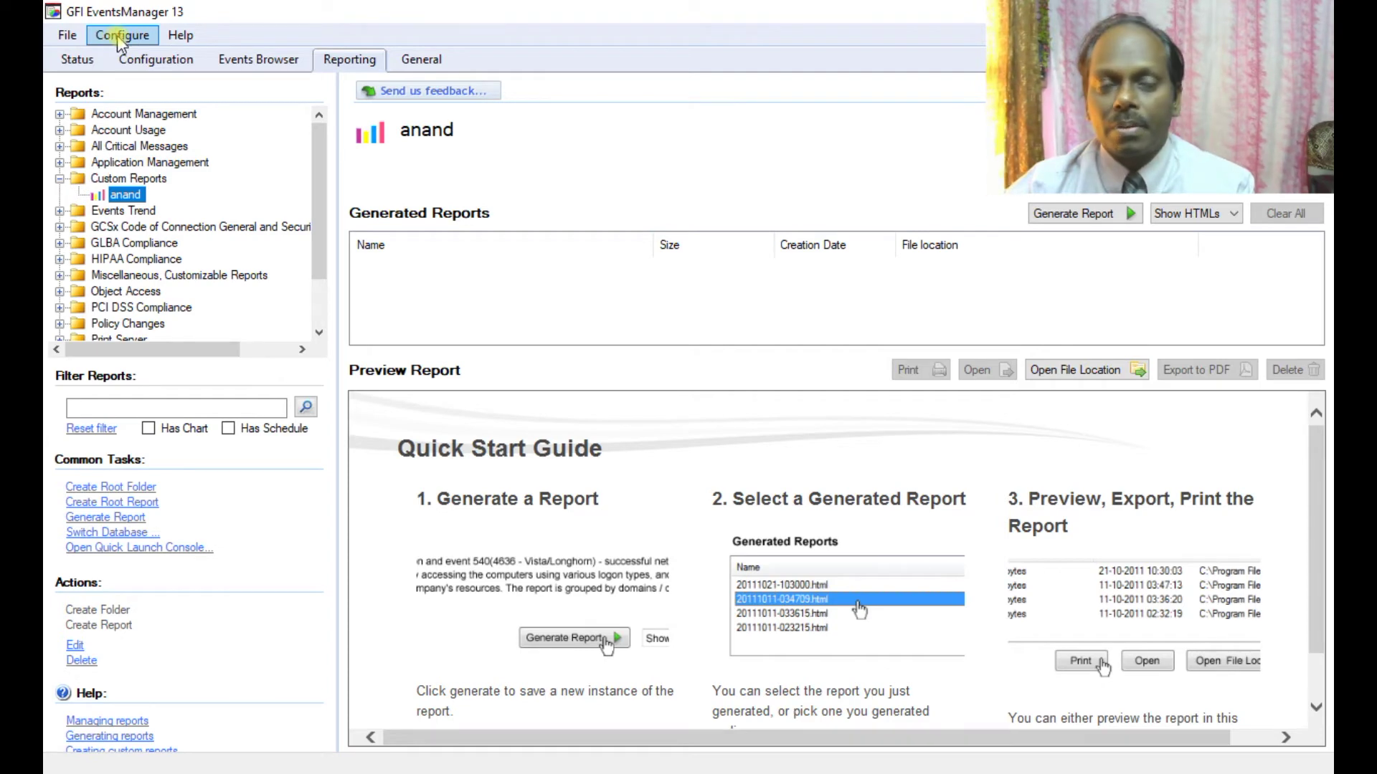
left_click(121, 37)
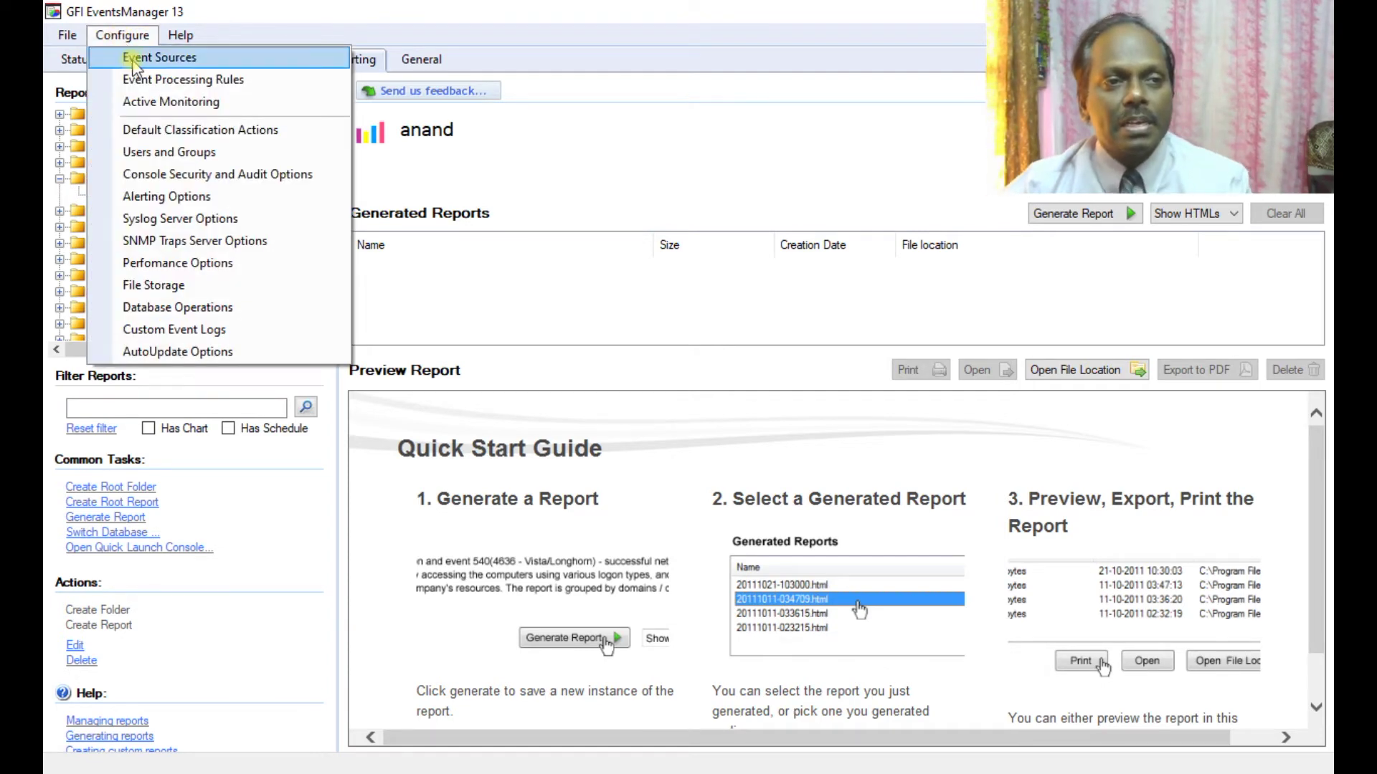
left_click(136, 60)
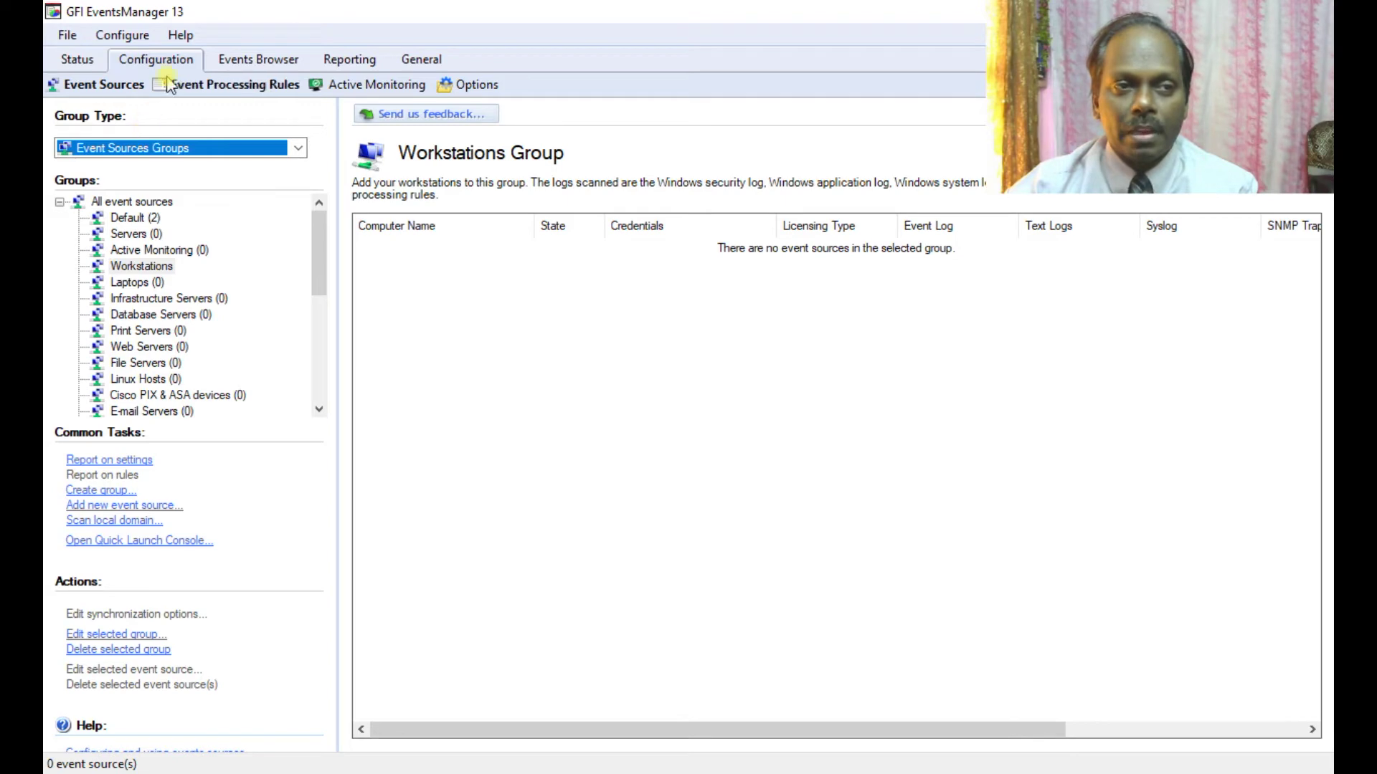
left_click(119, 36)
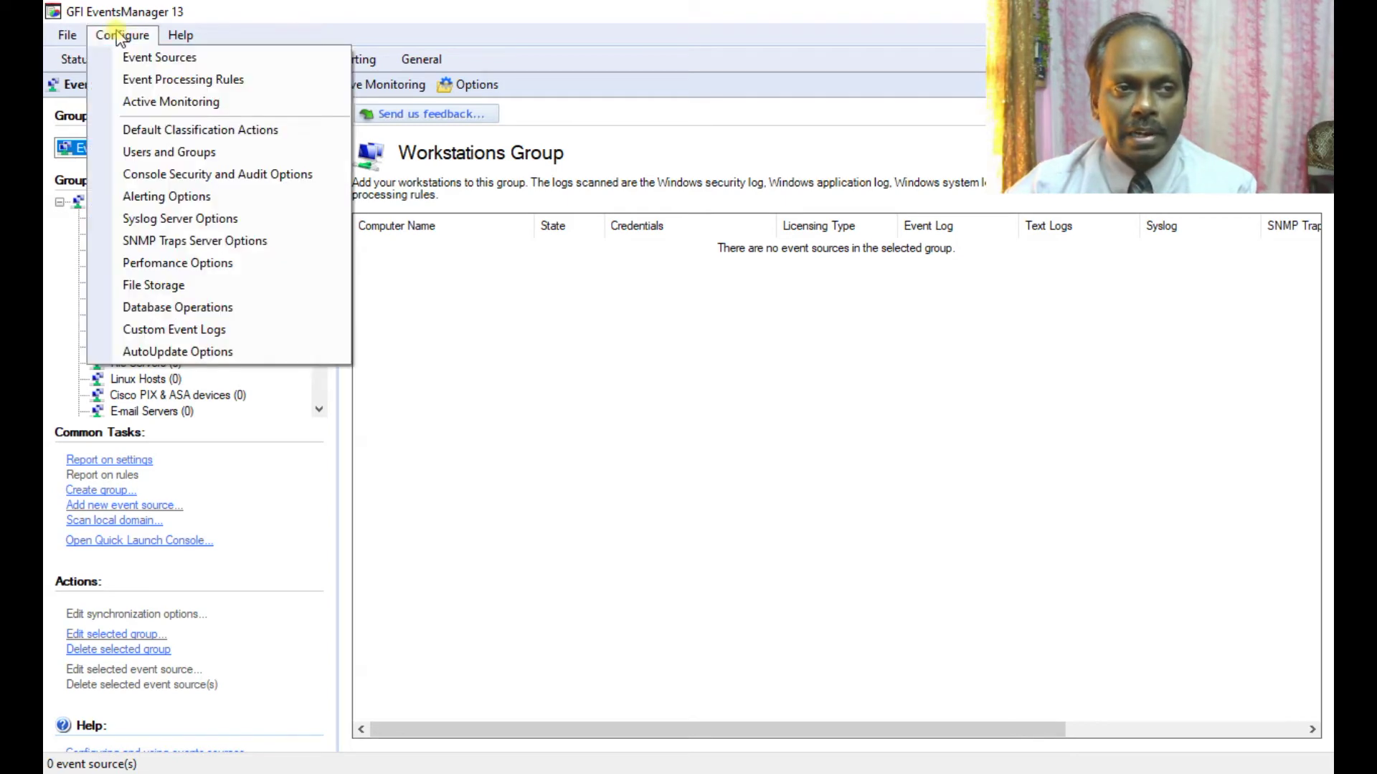
left_click(166, 80)
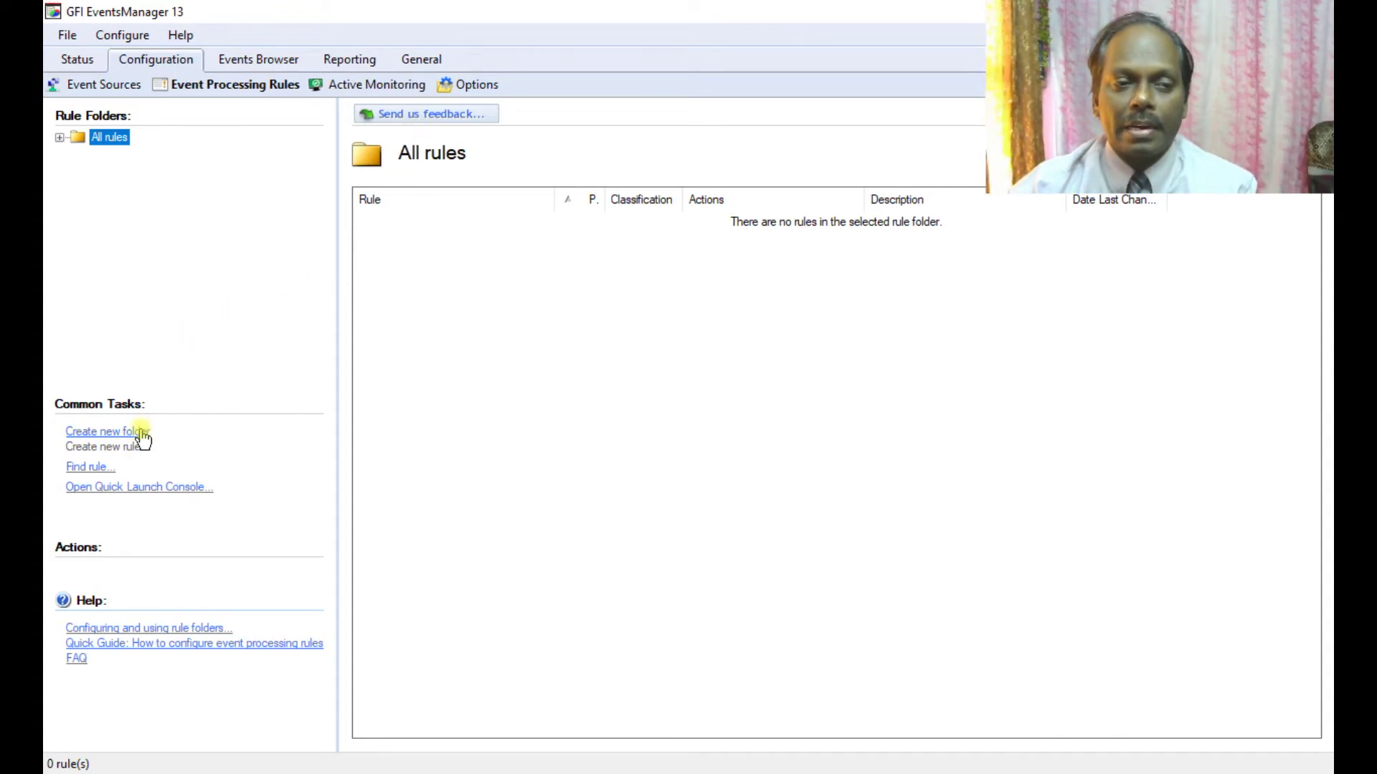
Open the Find rule search bar on the empty rules list, then move to Active Monitoring
left_click(103, 468)
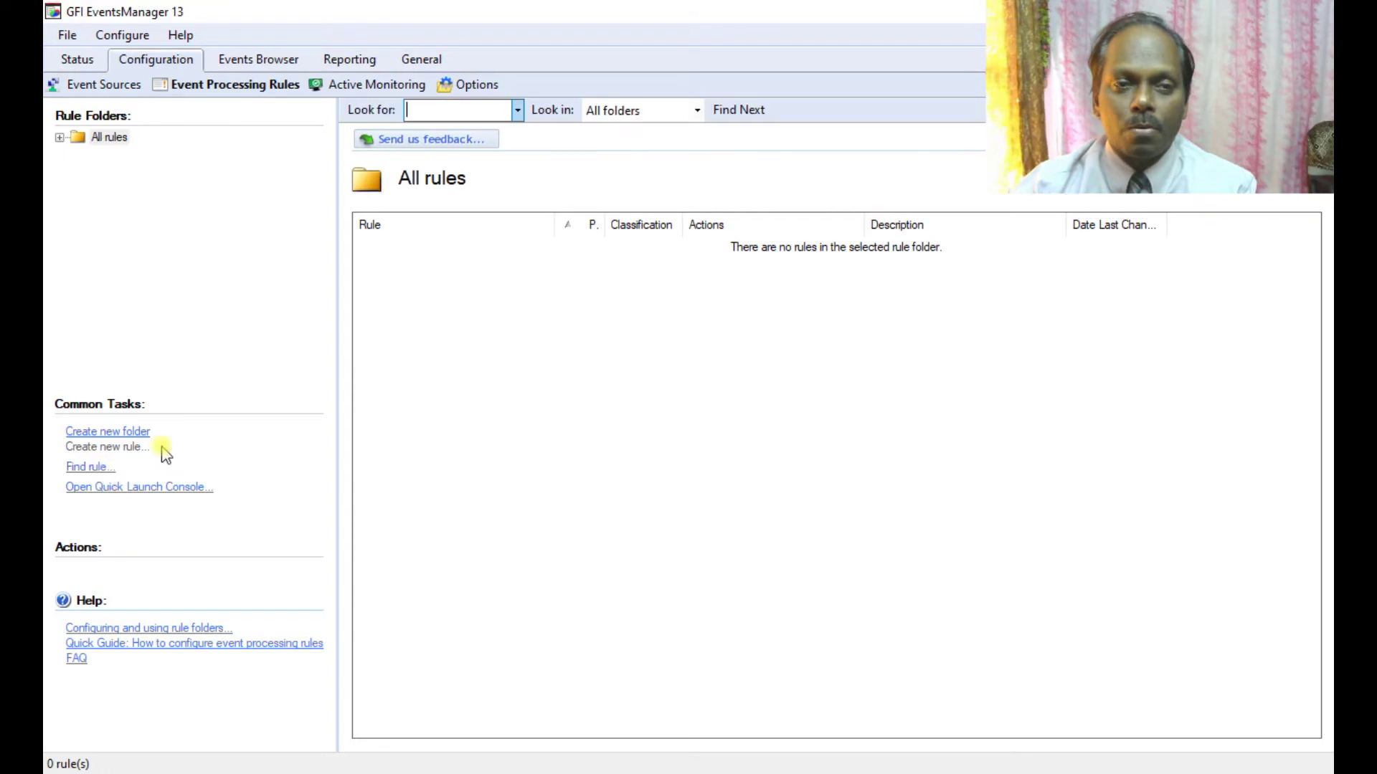
left_click(518, 110)
left_click(518, 109)
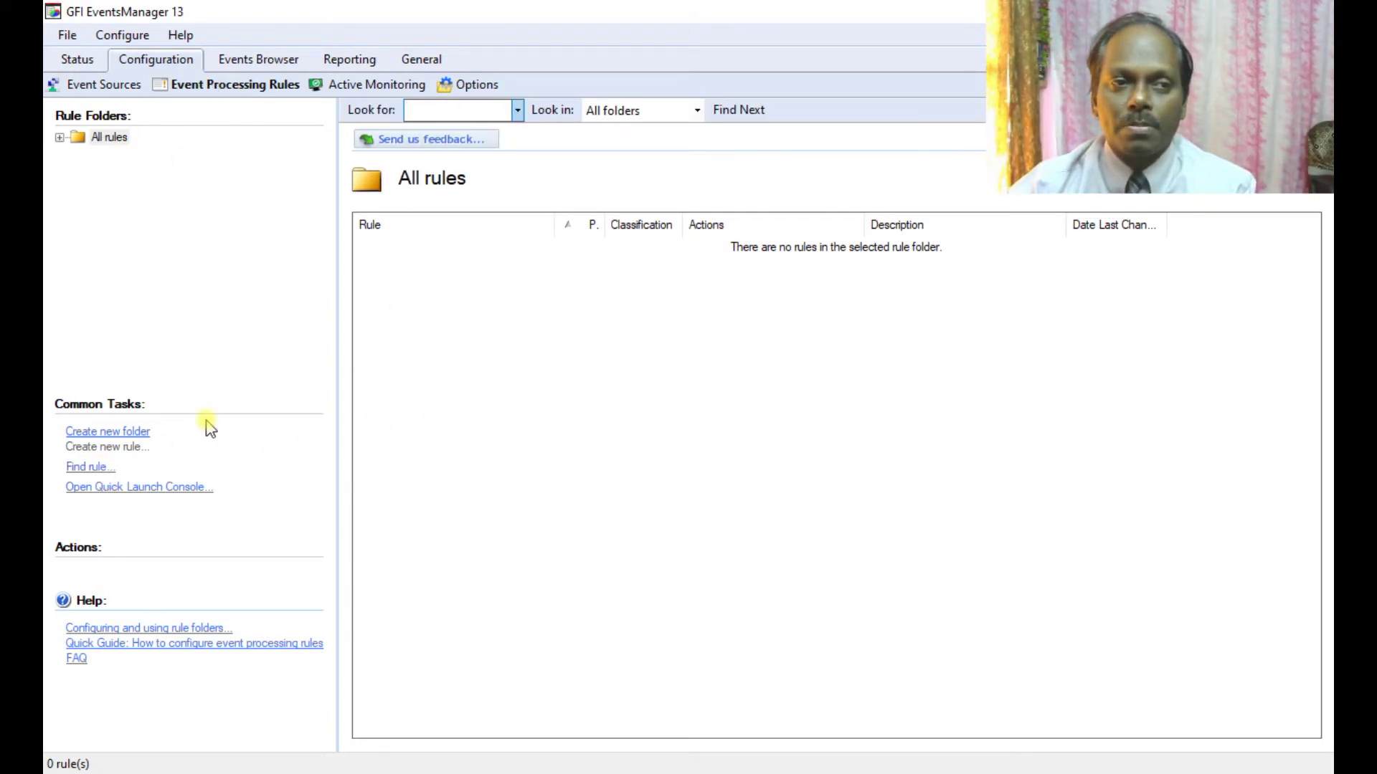
left_click(138, 37)
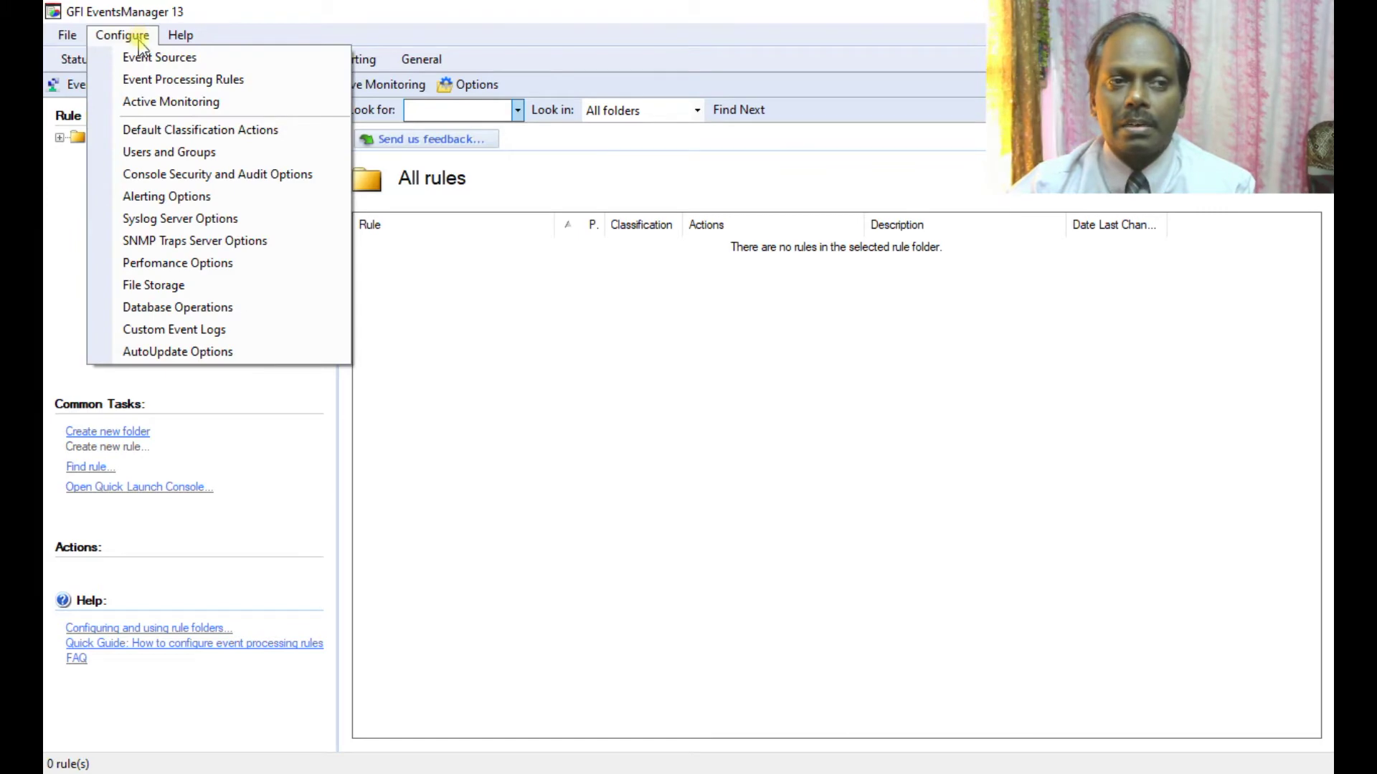
left_click(150, 102)
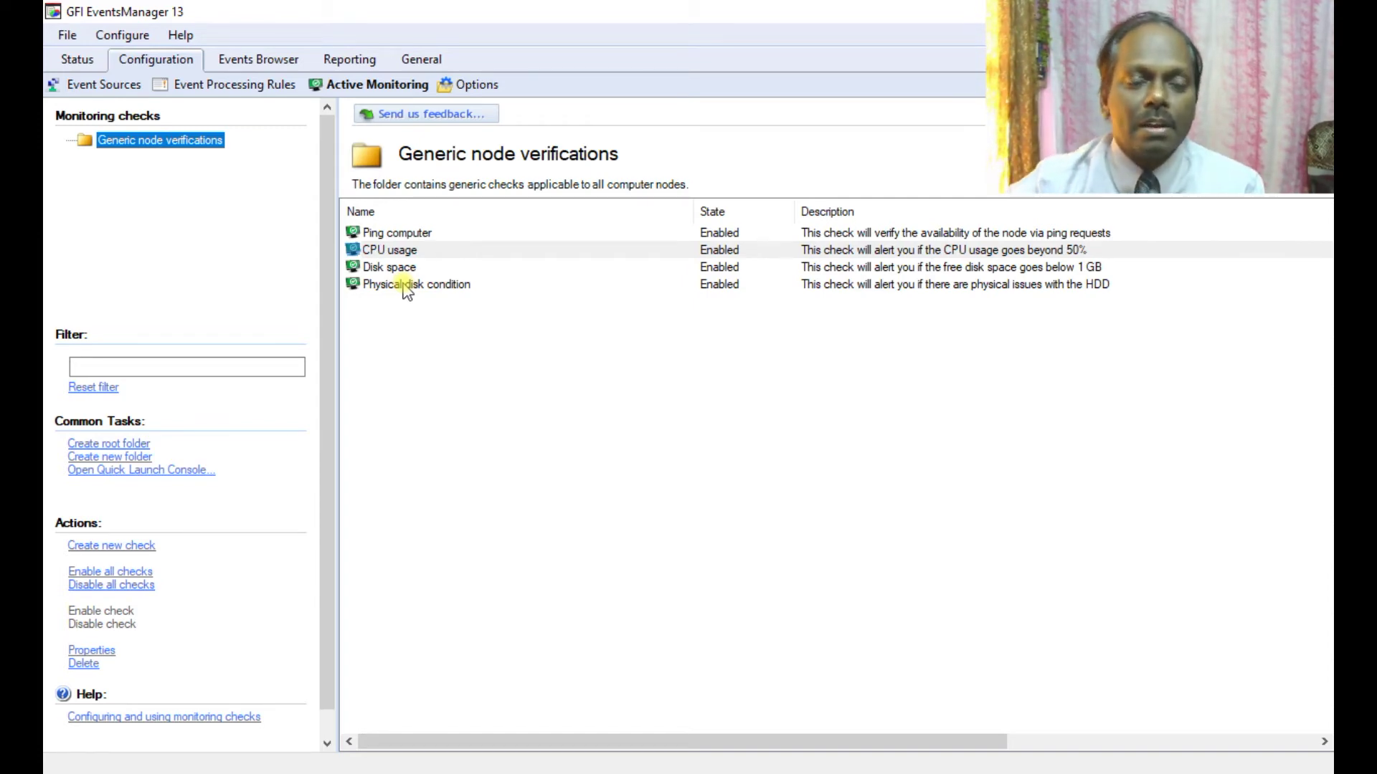
Change the CPU usage check's maximum global usage from 50 to 80%, test it, and save
left_click(405, 253)
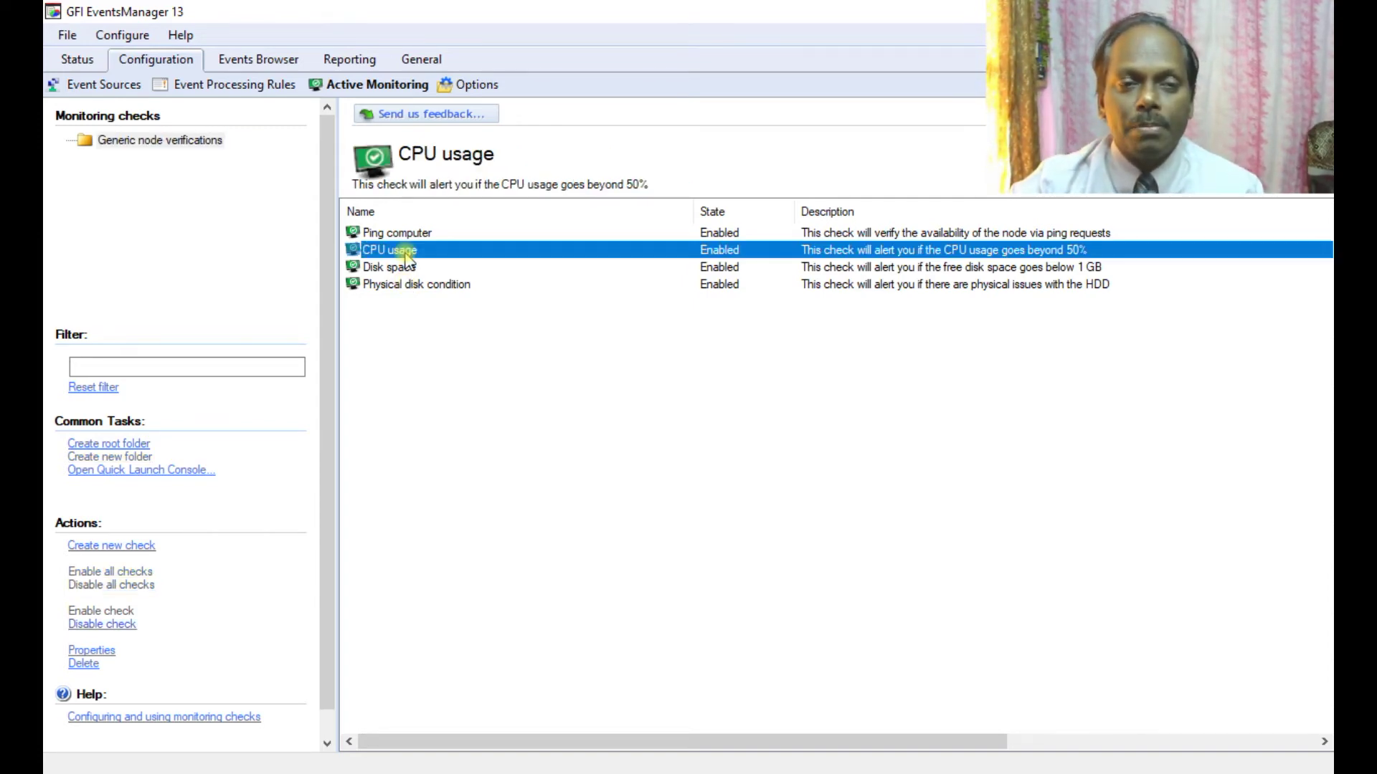
double_click(405, 249)
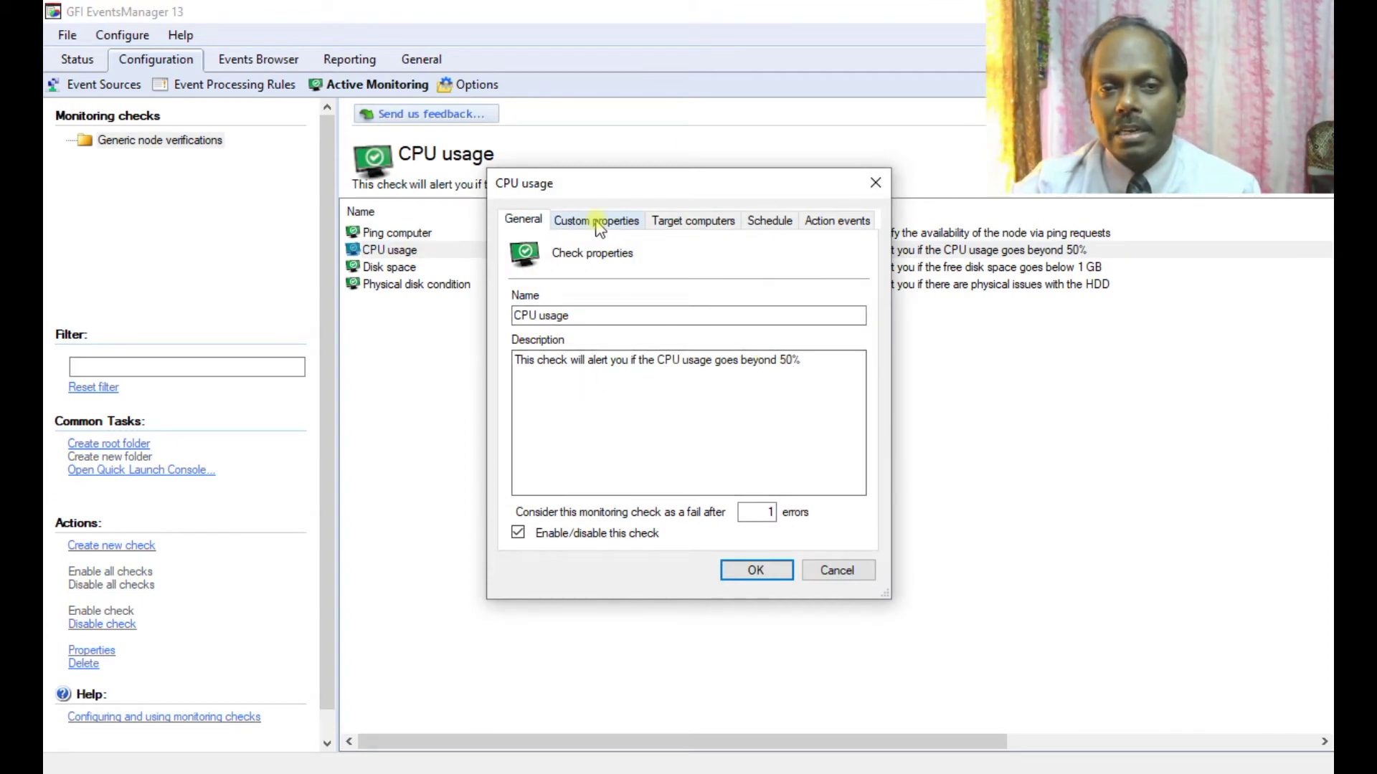
left_click(597, 220)
double_click(706, 299)
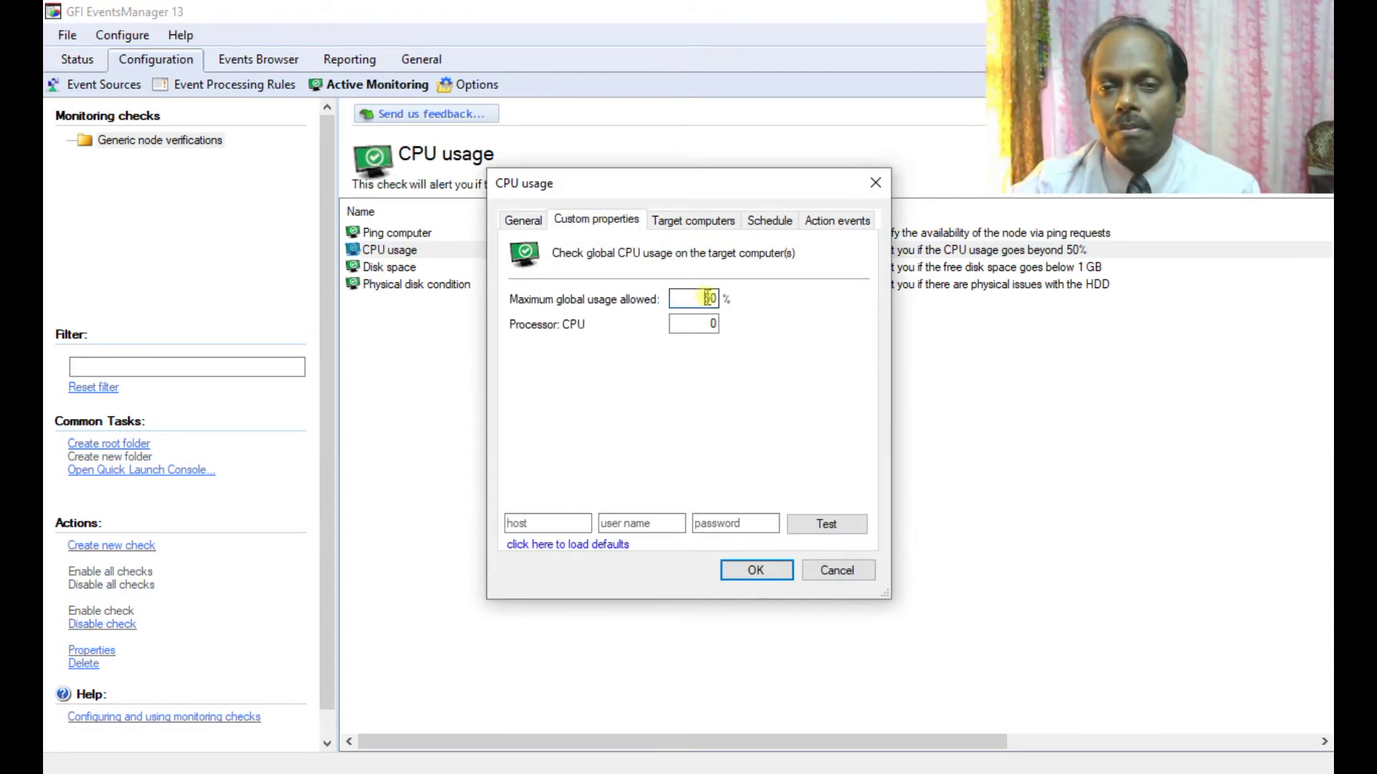
type("8")
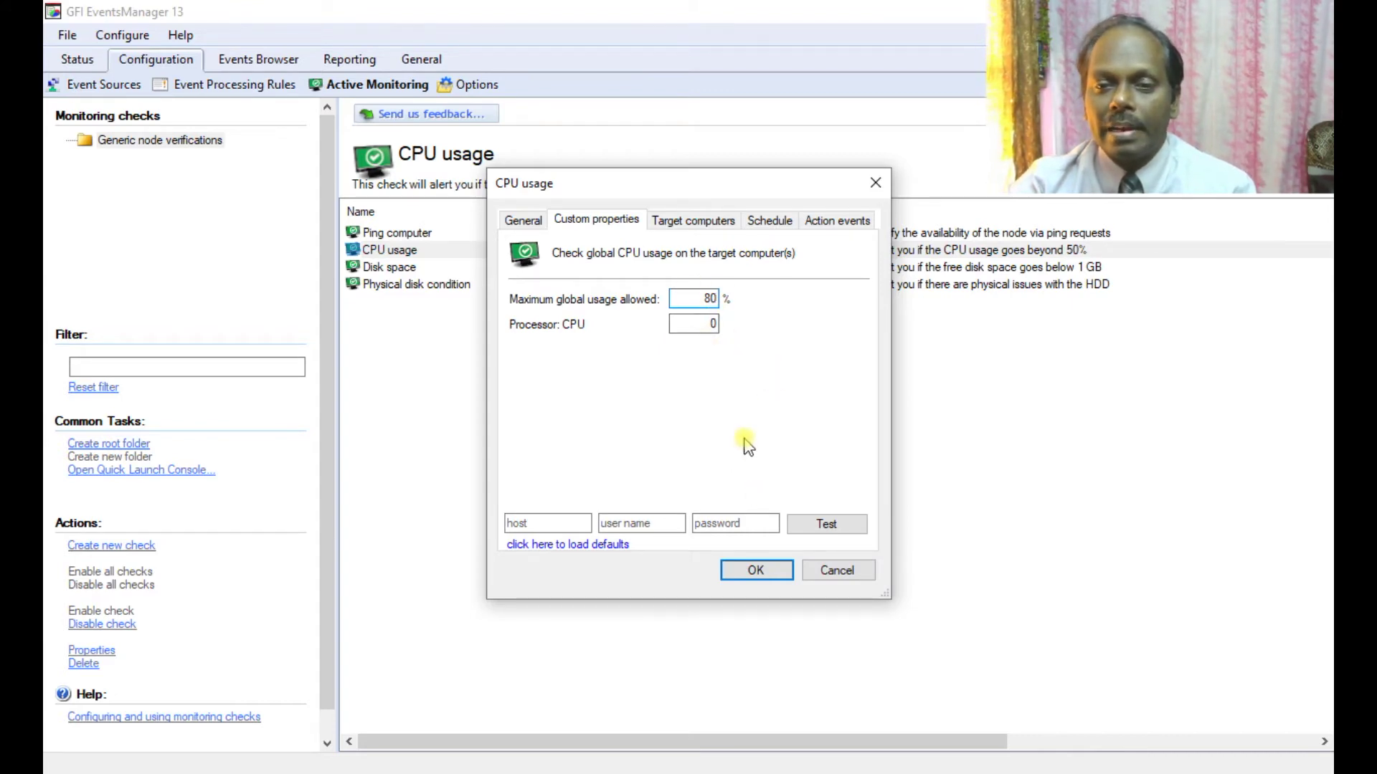
left_click(829, 526)
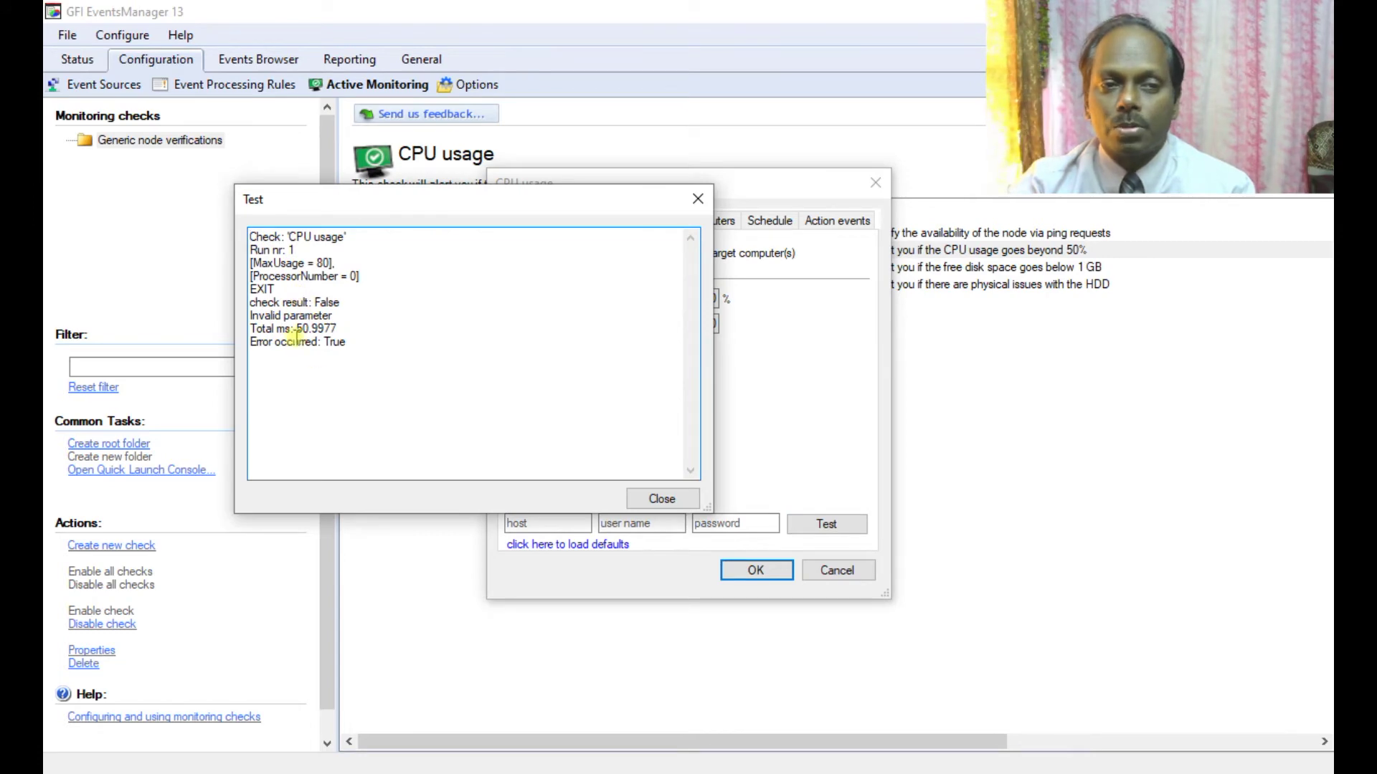
left_click(665, 499)
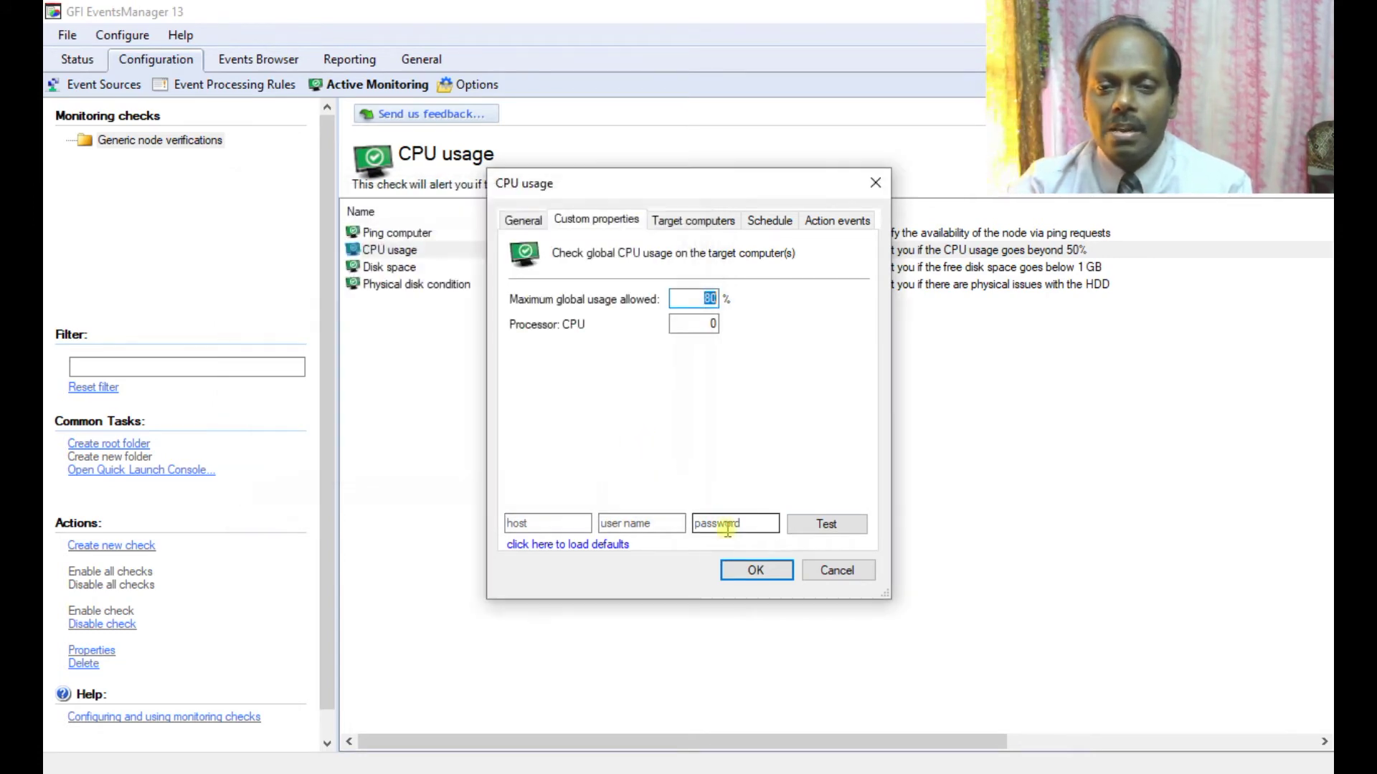
left_click(524, 220)
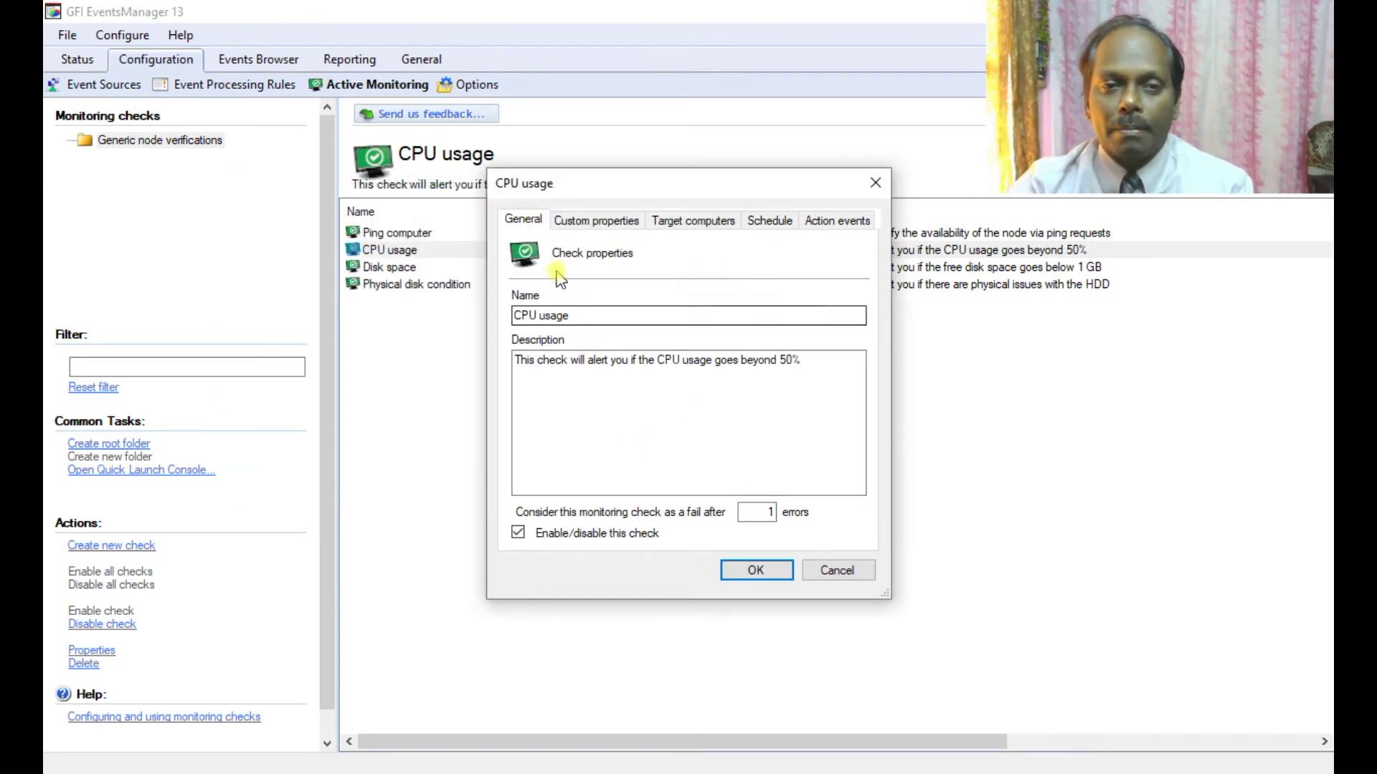
left_click(757, 571)
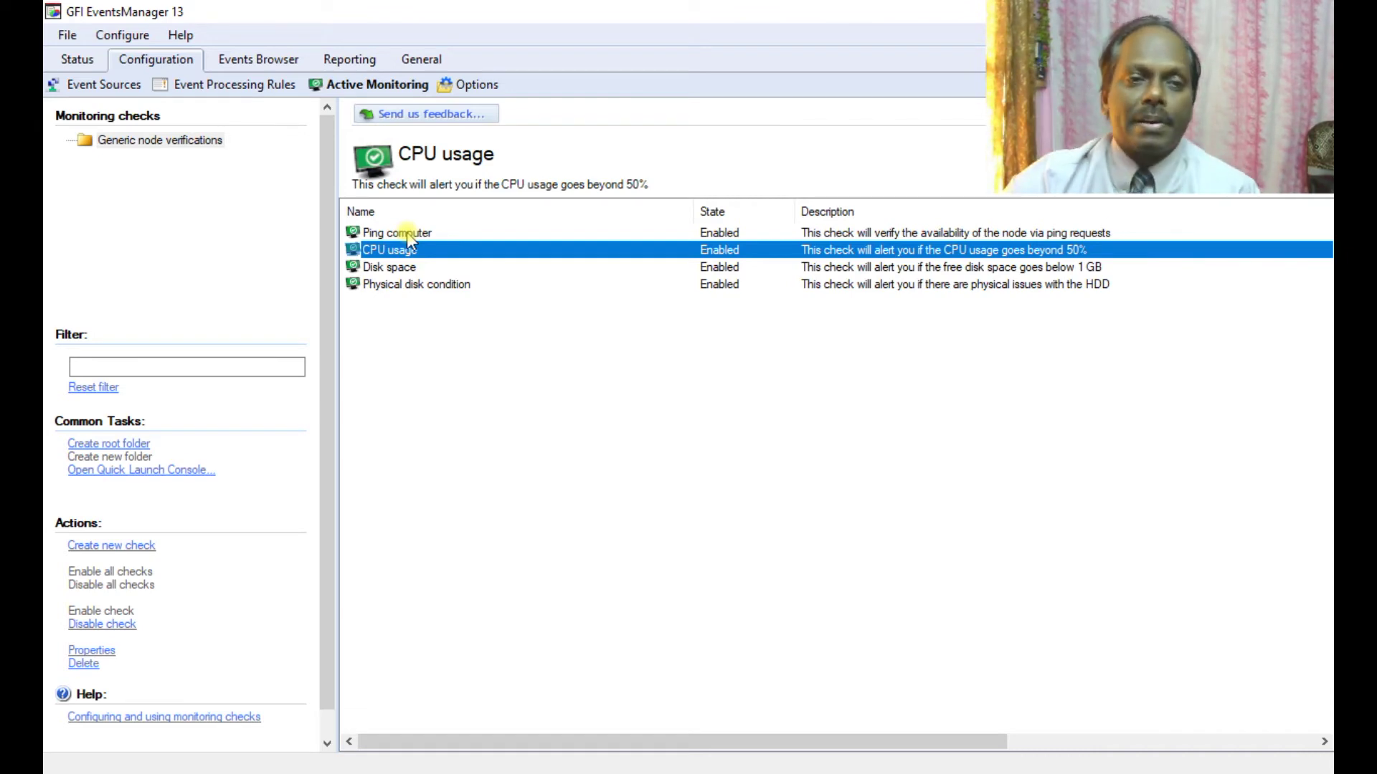
Check the Physical disk condition target computers and 15-minute schedule, then close with OK
double_click(421, 287)
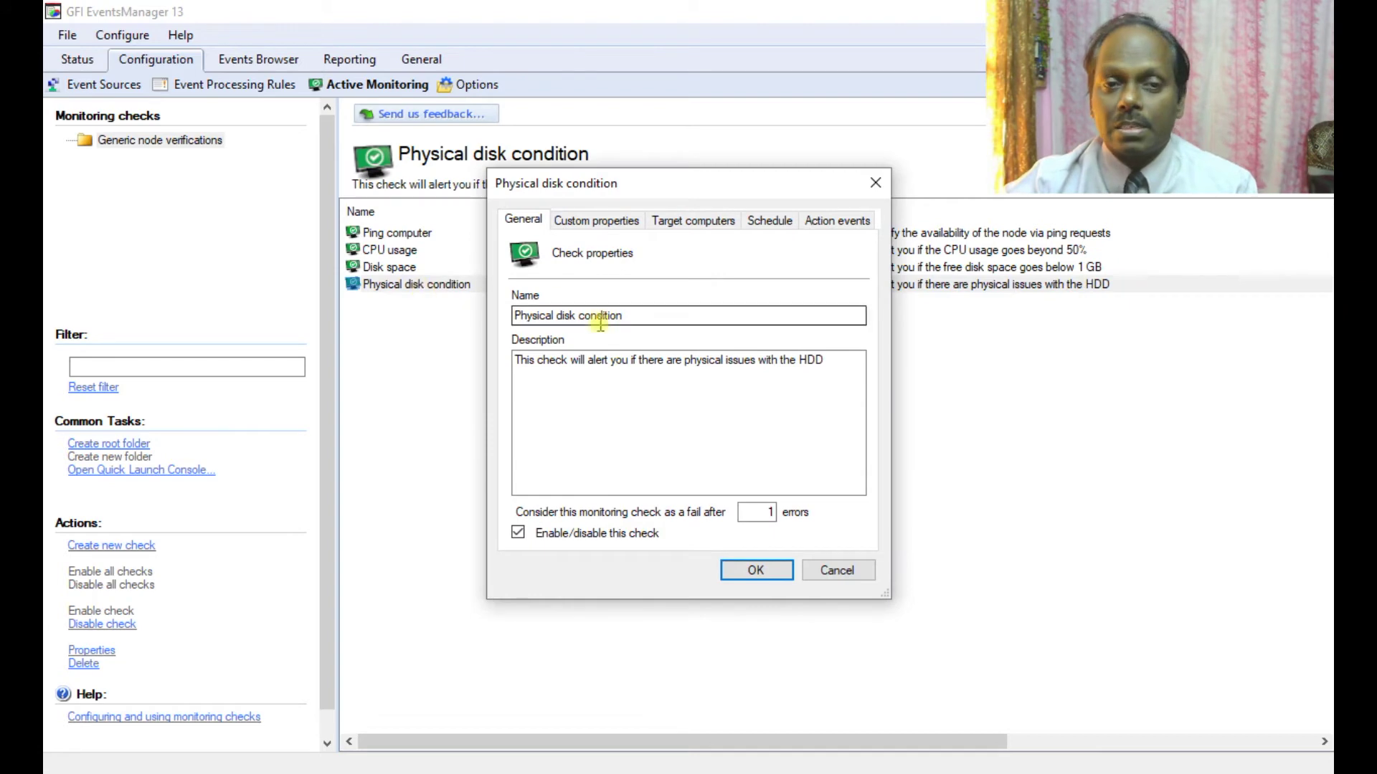
left_click(674, 223)
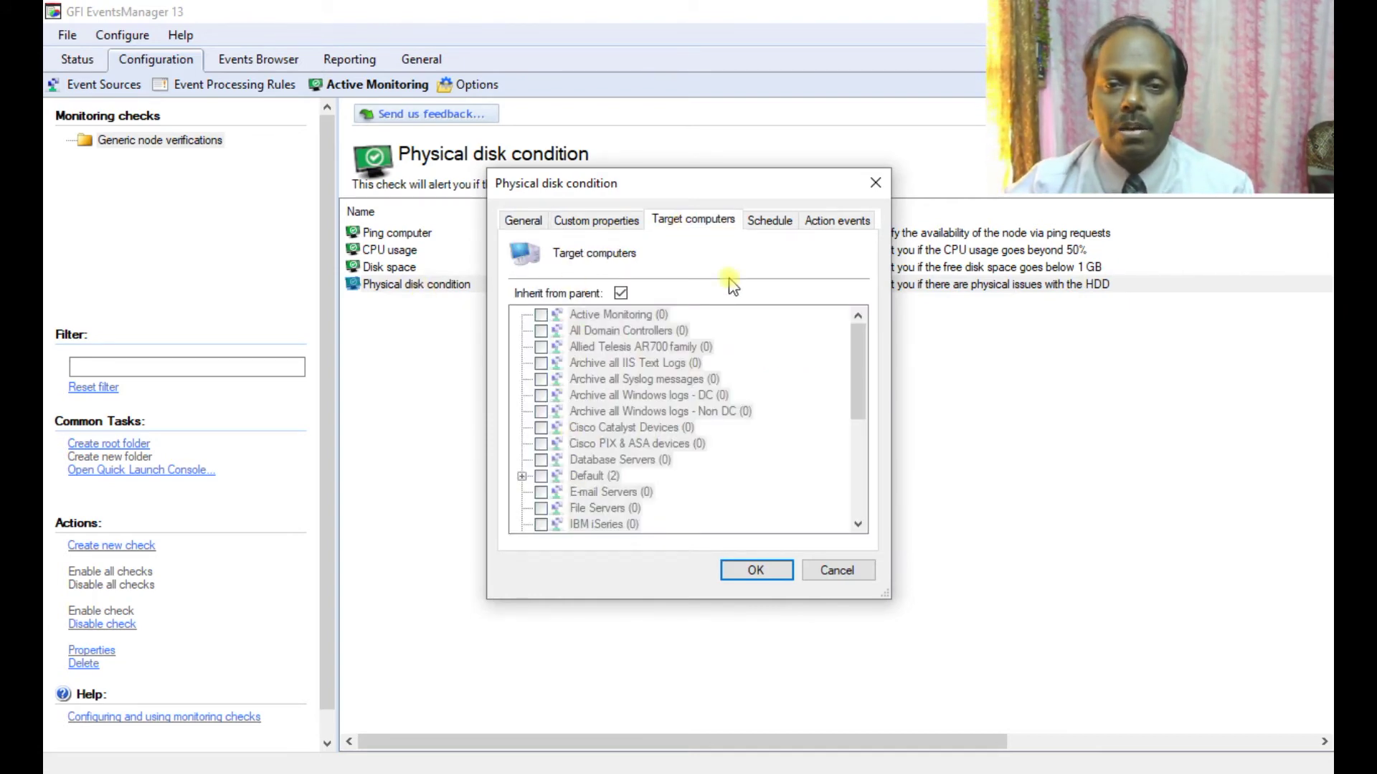
left_click(770, 222)
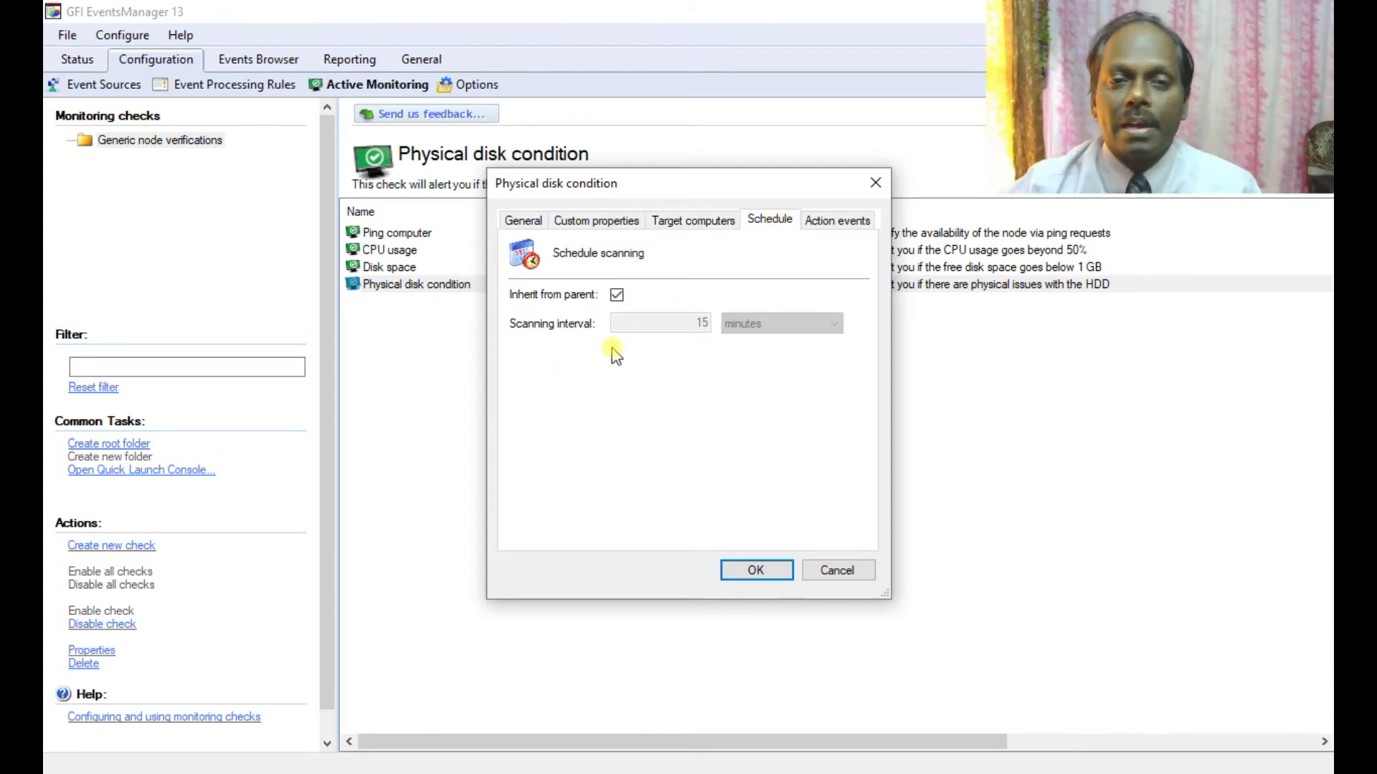
left_click(756, 567)
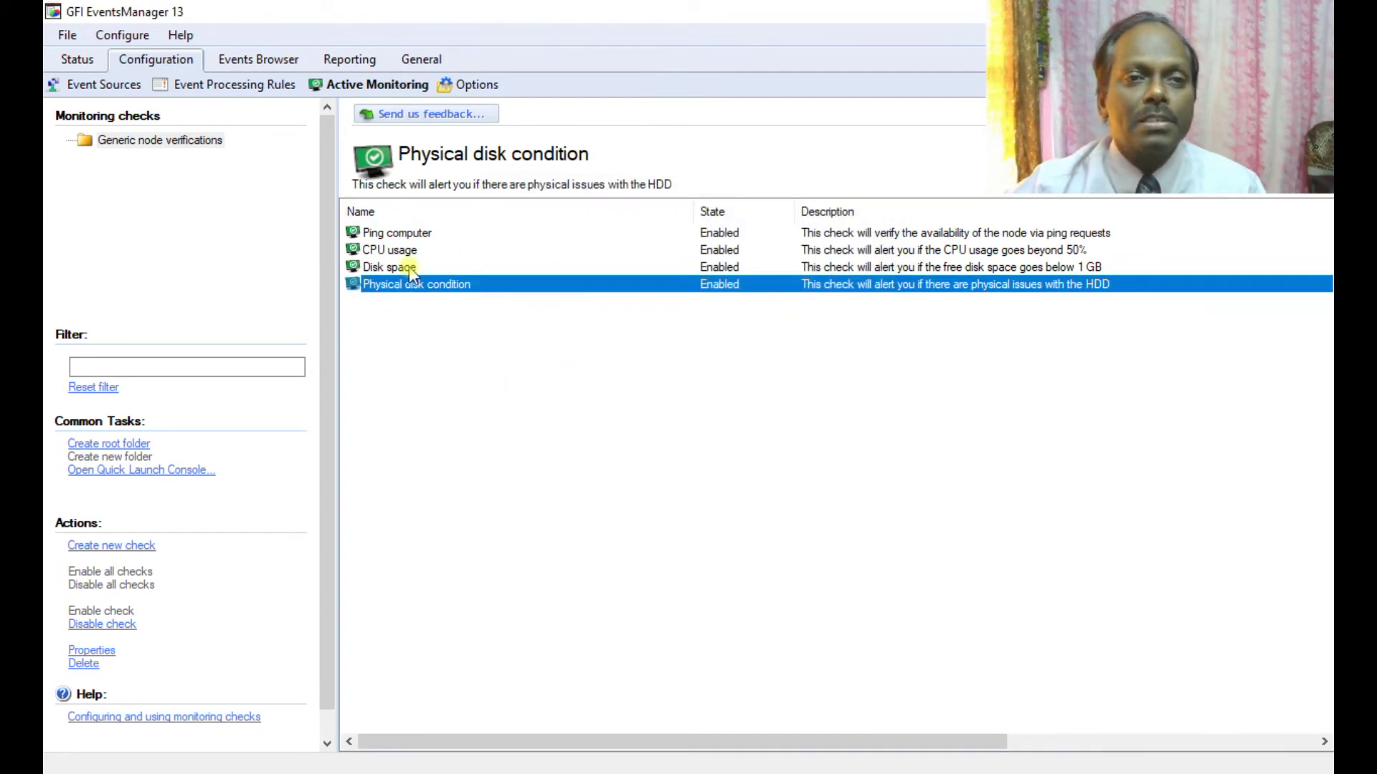
left_click(137, 37)
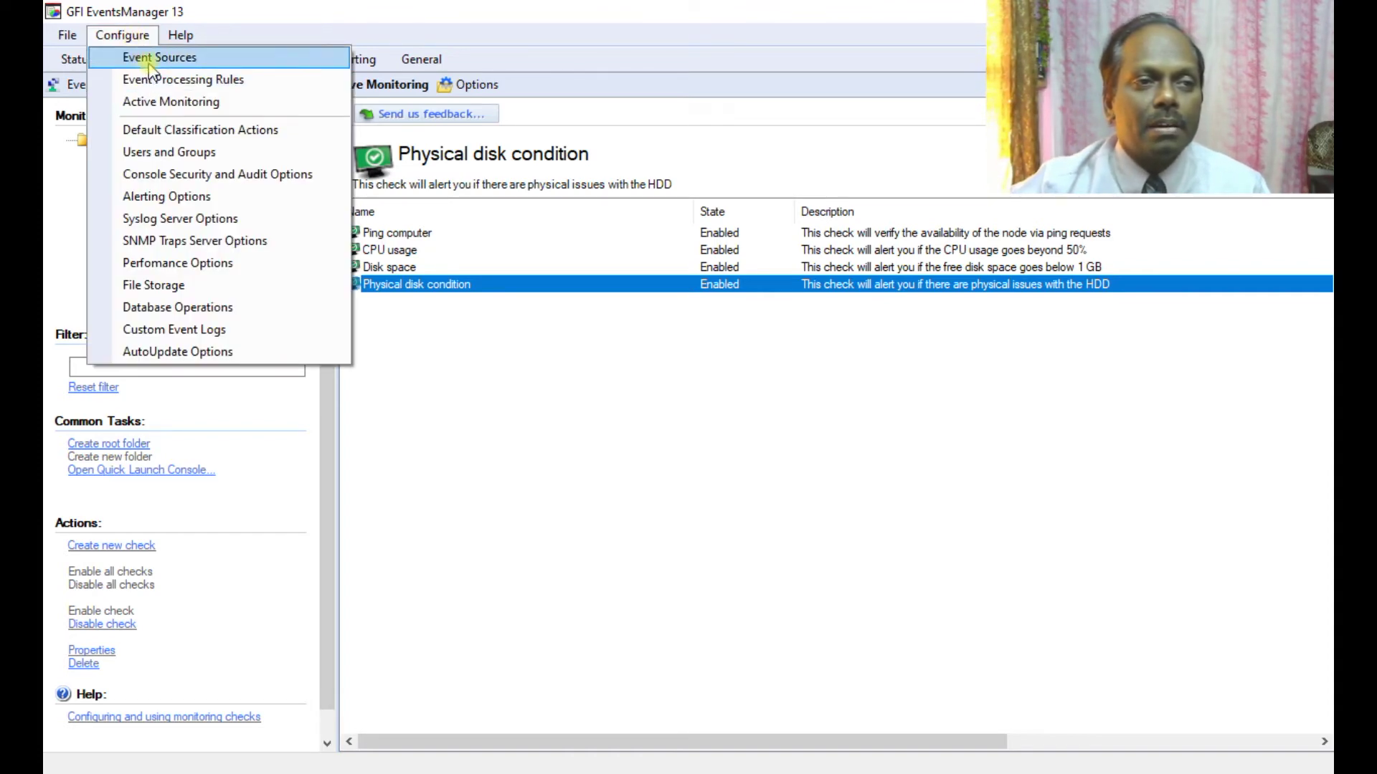
Start a configuration export and save the file as configurationsBkp in Desktop\Forensics
mouse_move(70, 38)
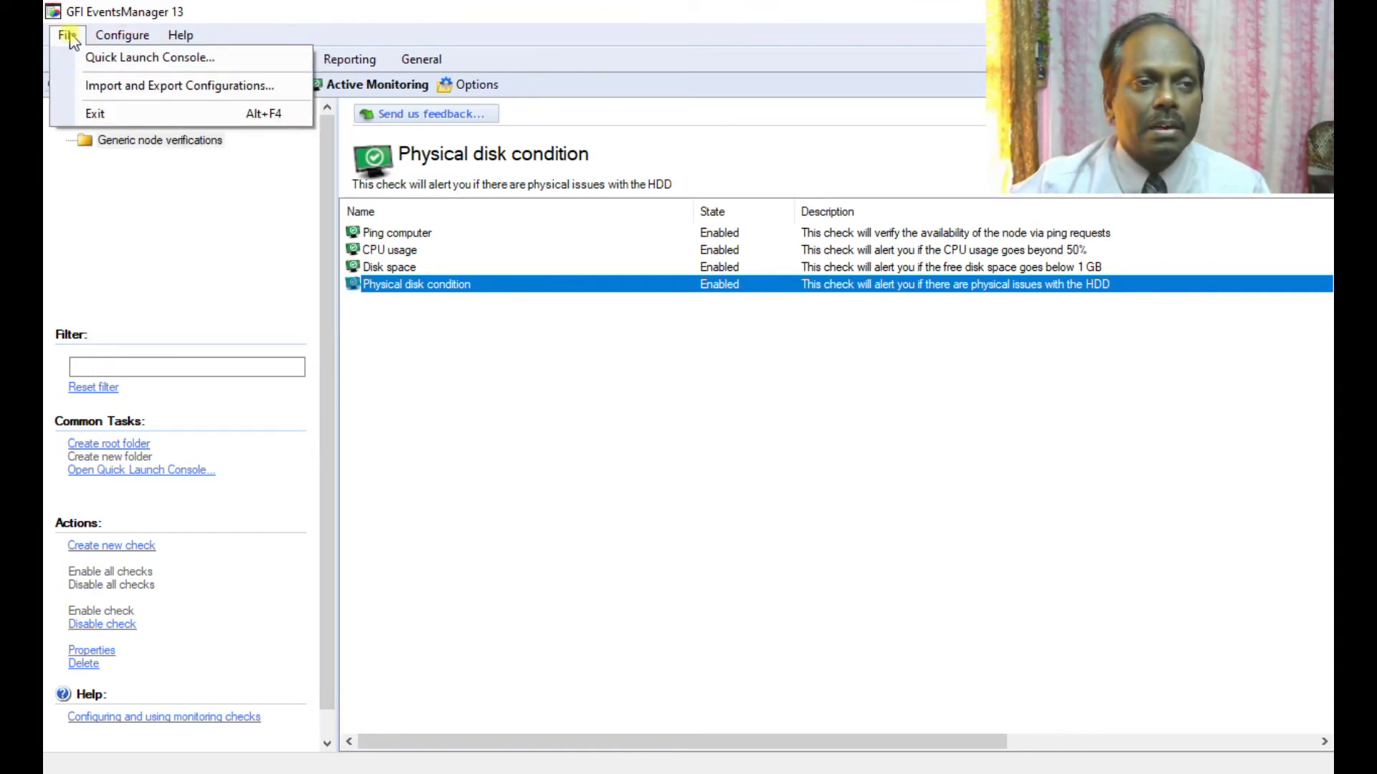
left_click(117, 88)
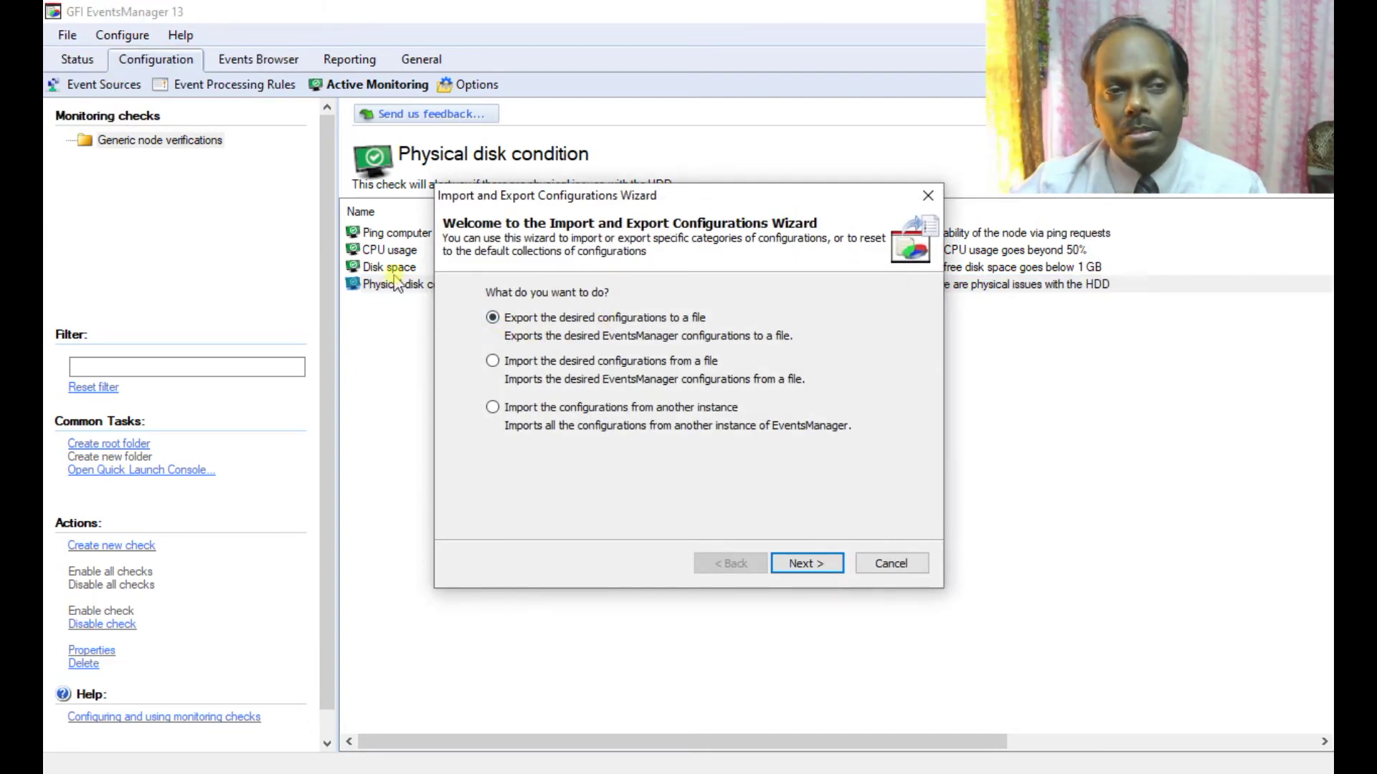
left_click(809, 564)
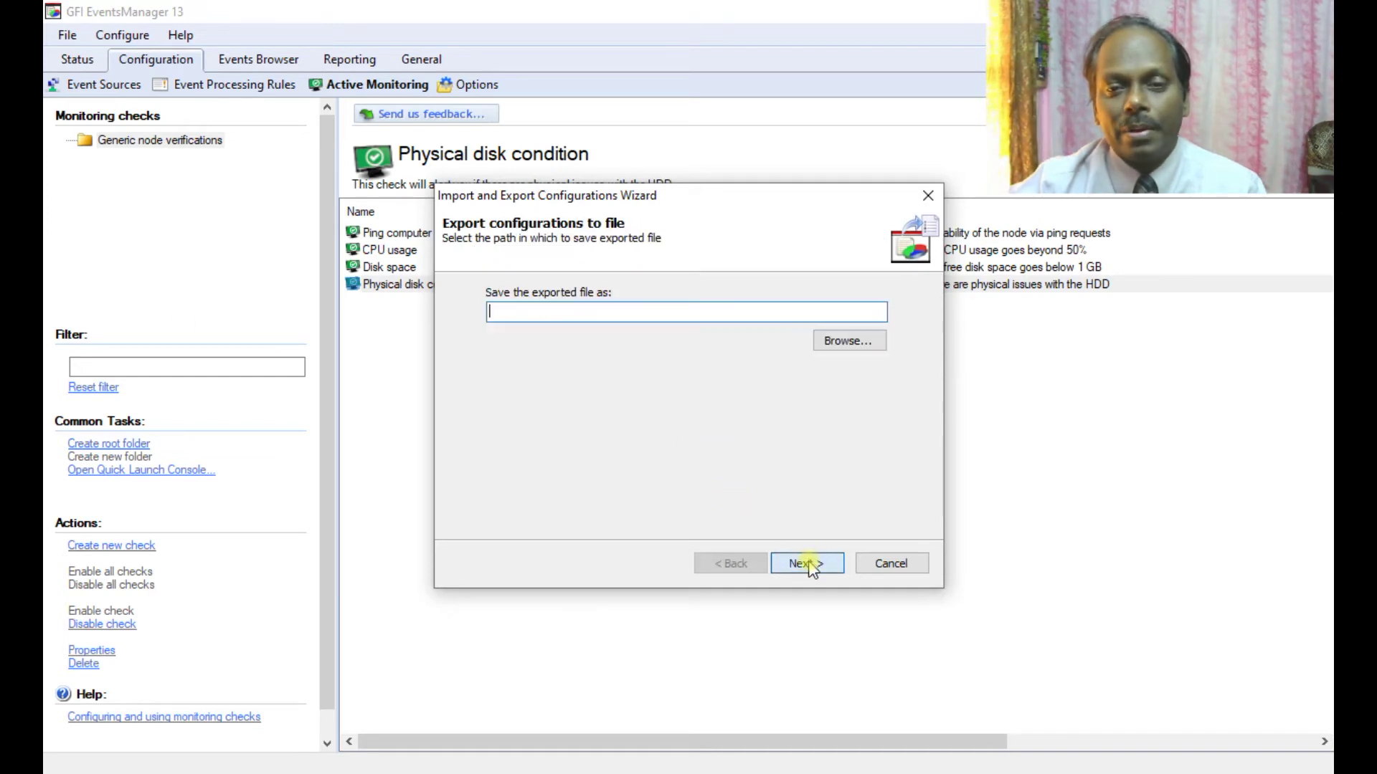
left_click(832, 342)
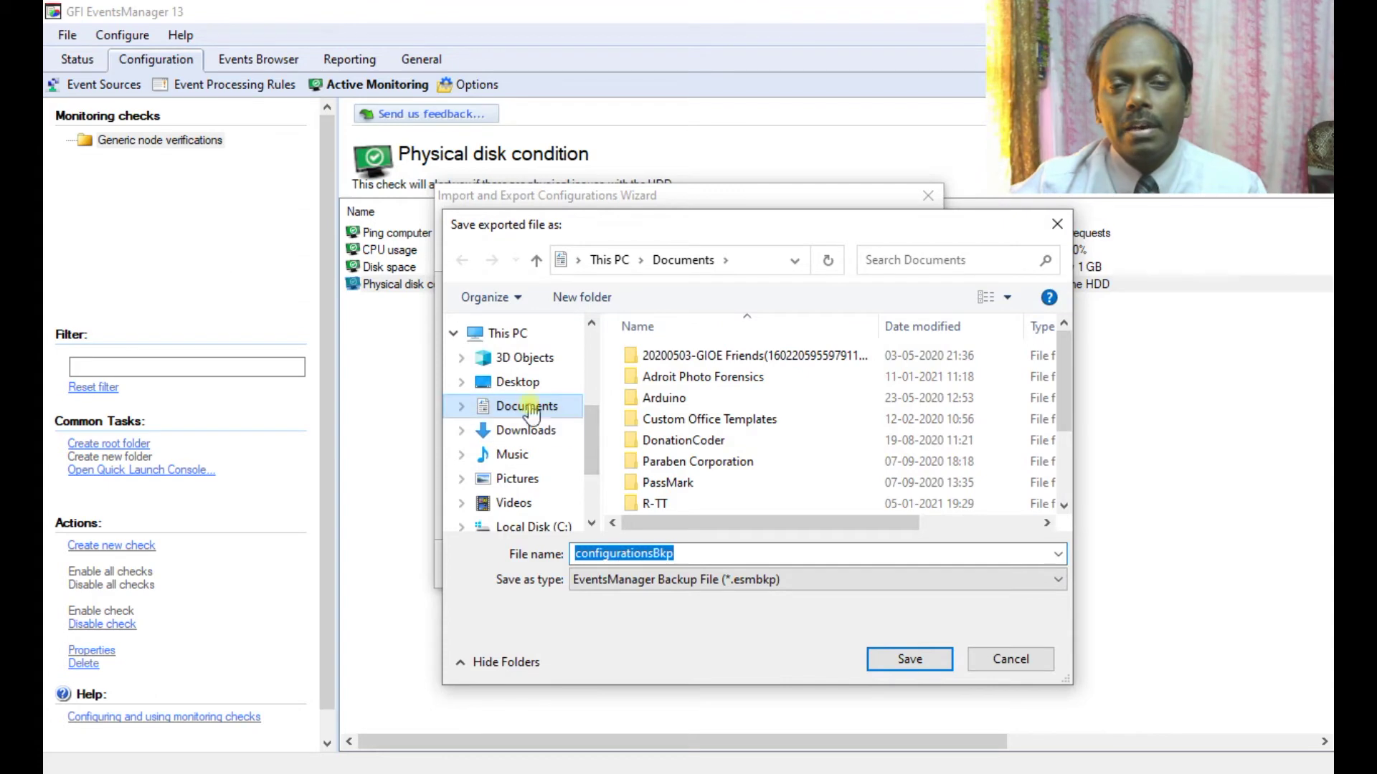
left_click(521, 384)
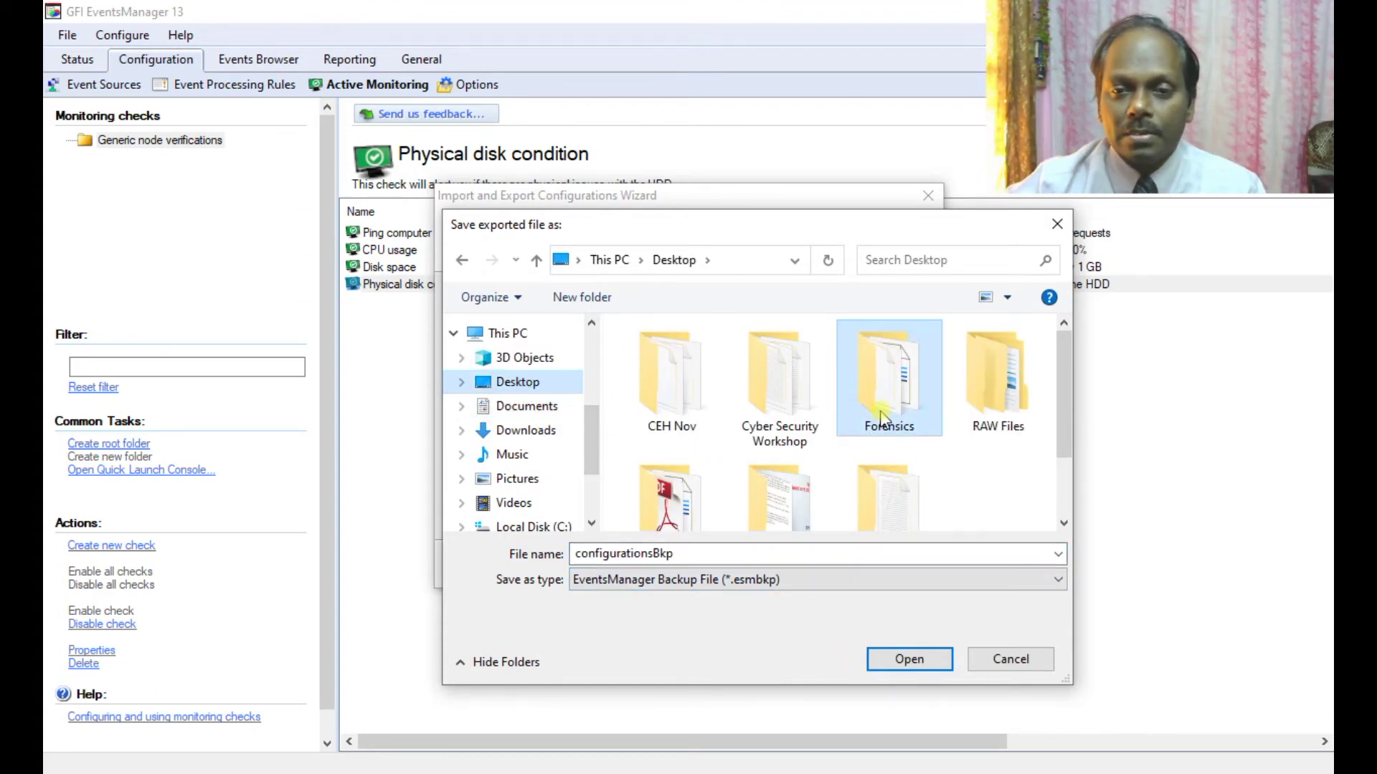
double_click(888, 380)
left_click(677, 554)
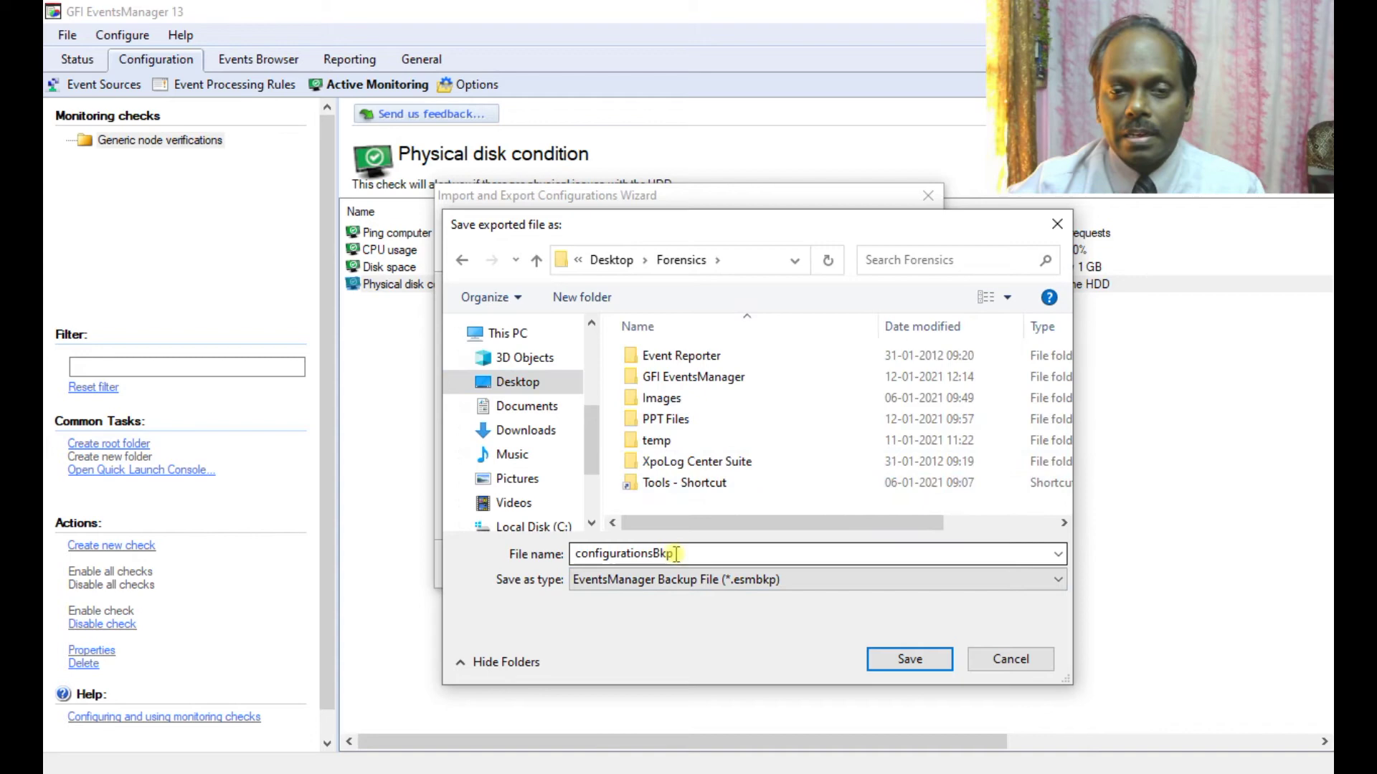
left_click(909, 659)
Add Event Sources, Events Browser Filters and Options to the export, then run it
left_click(828, 565)
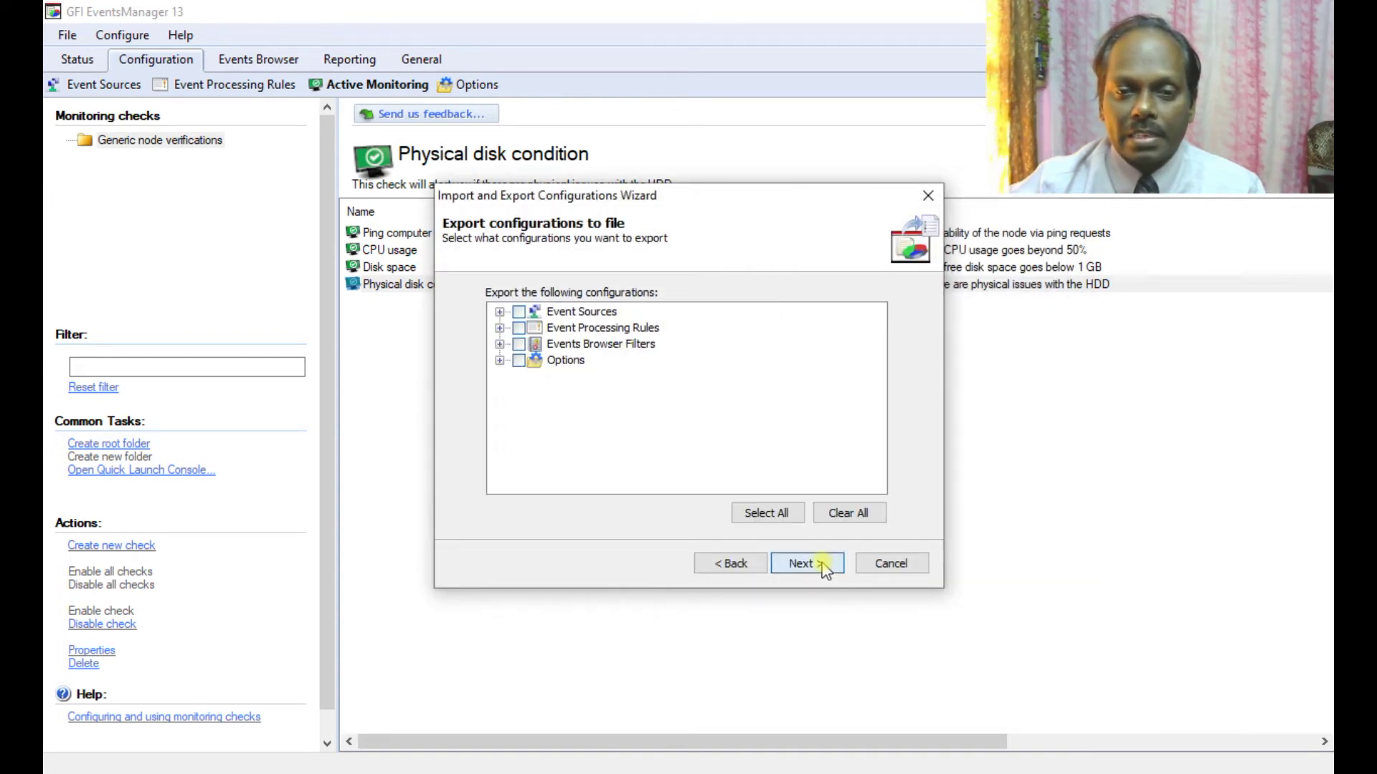
left_click(518, 314)
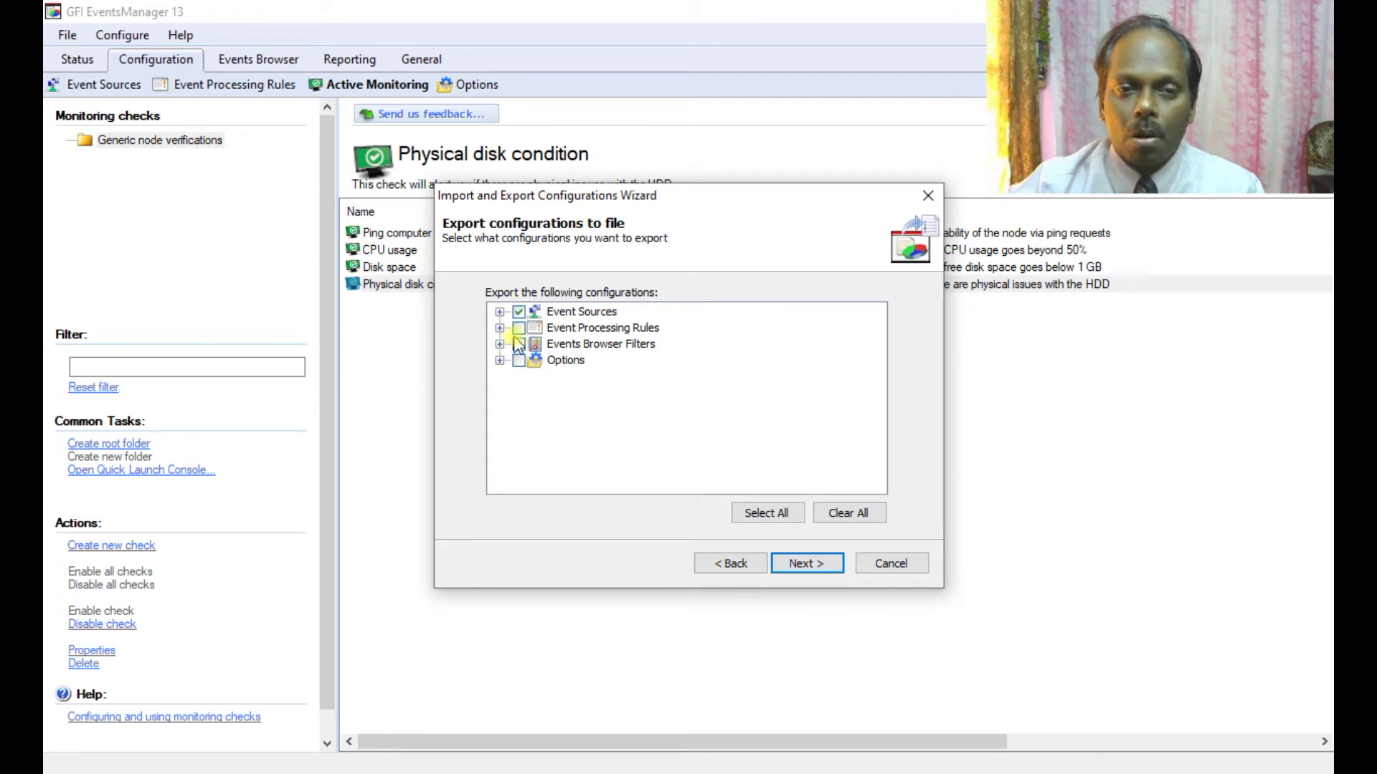
left_click(518, 346)
left_click(517, 360)
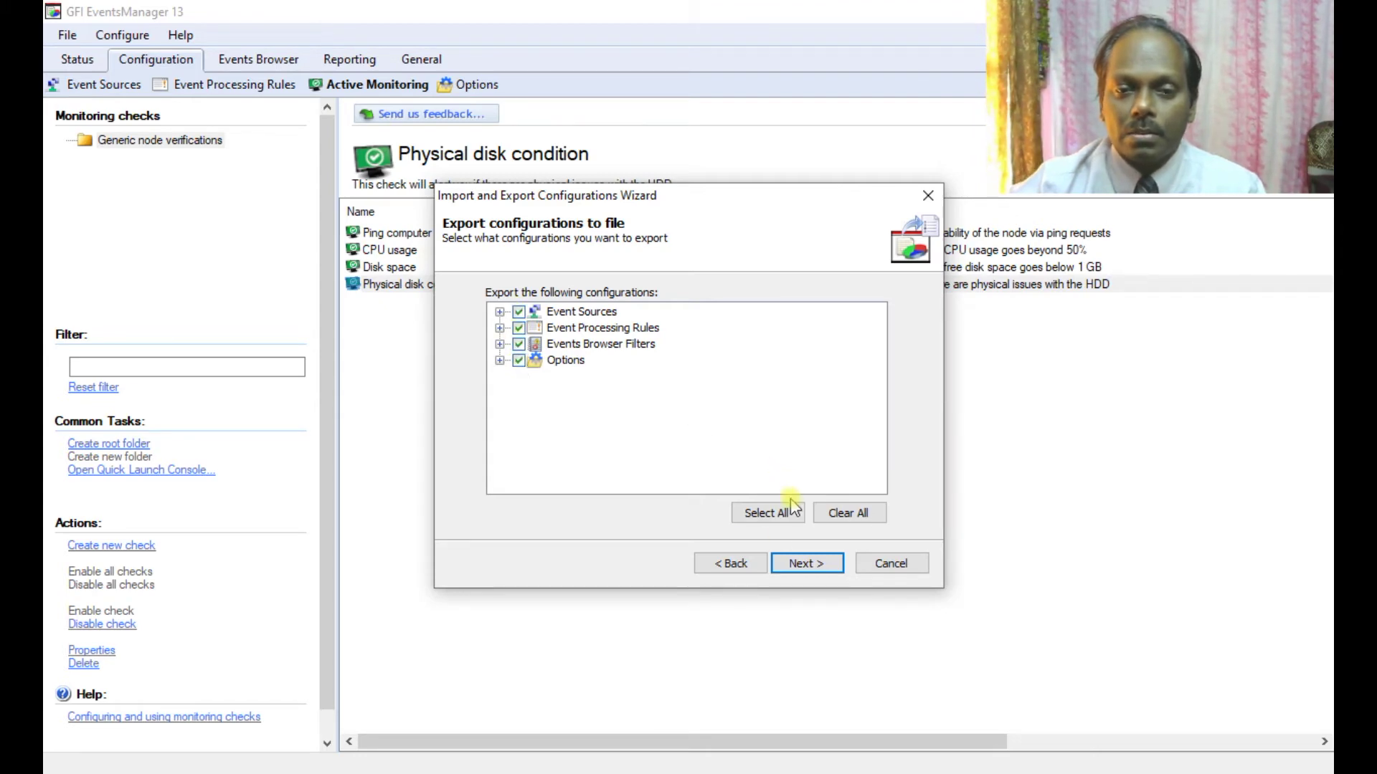
left_click(806, 564)
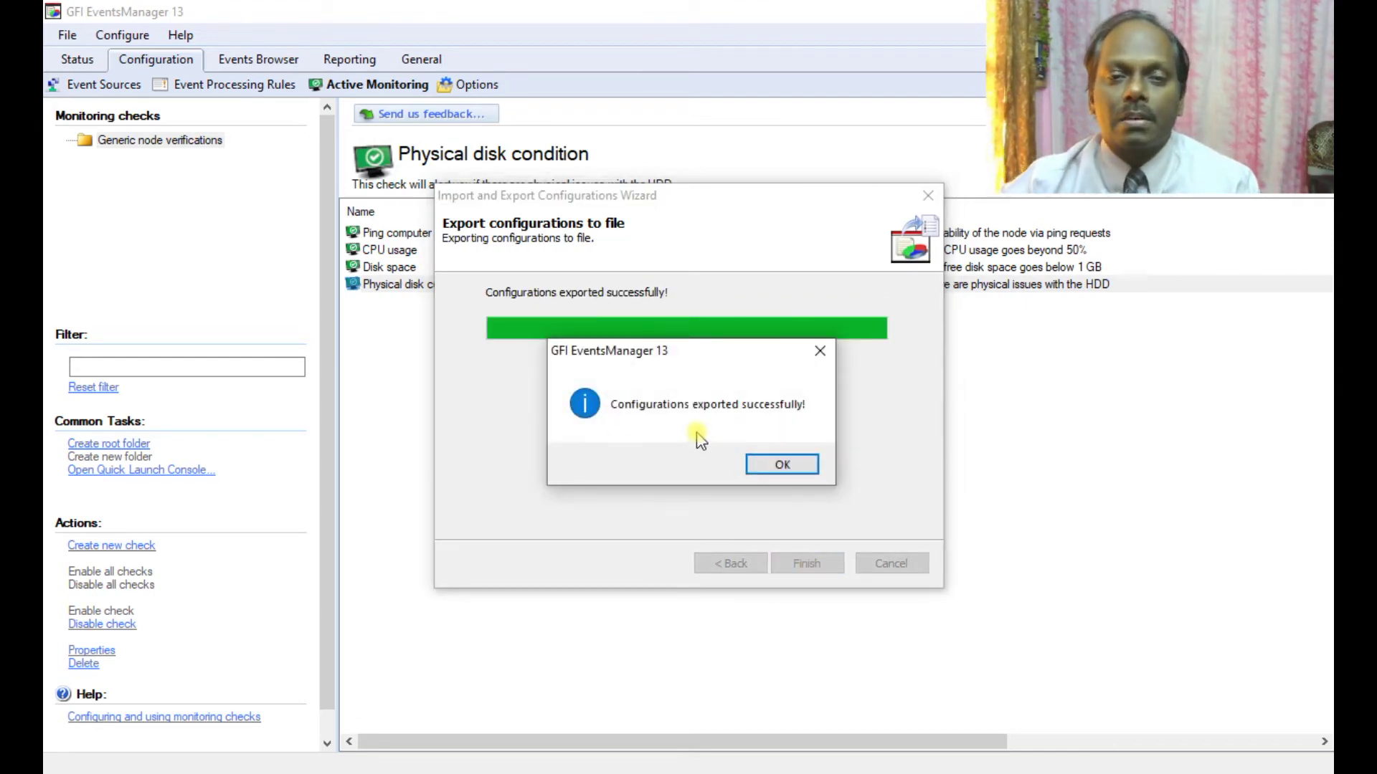
left_click(782, 465)
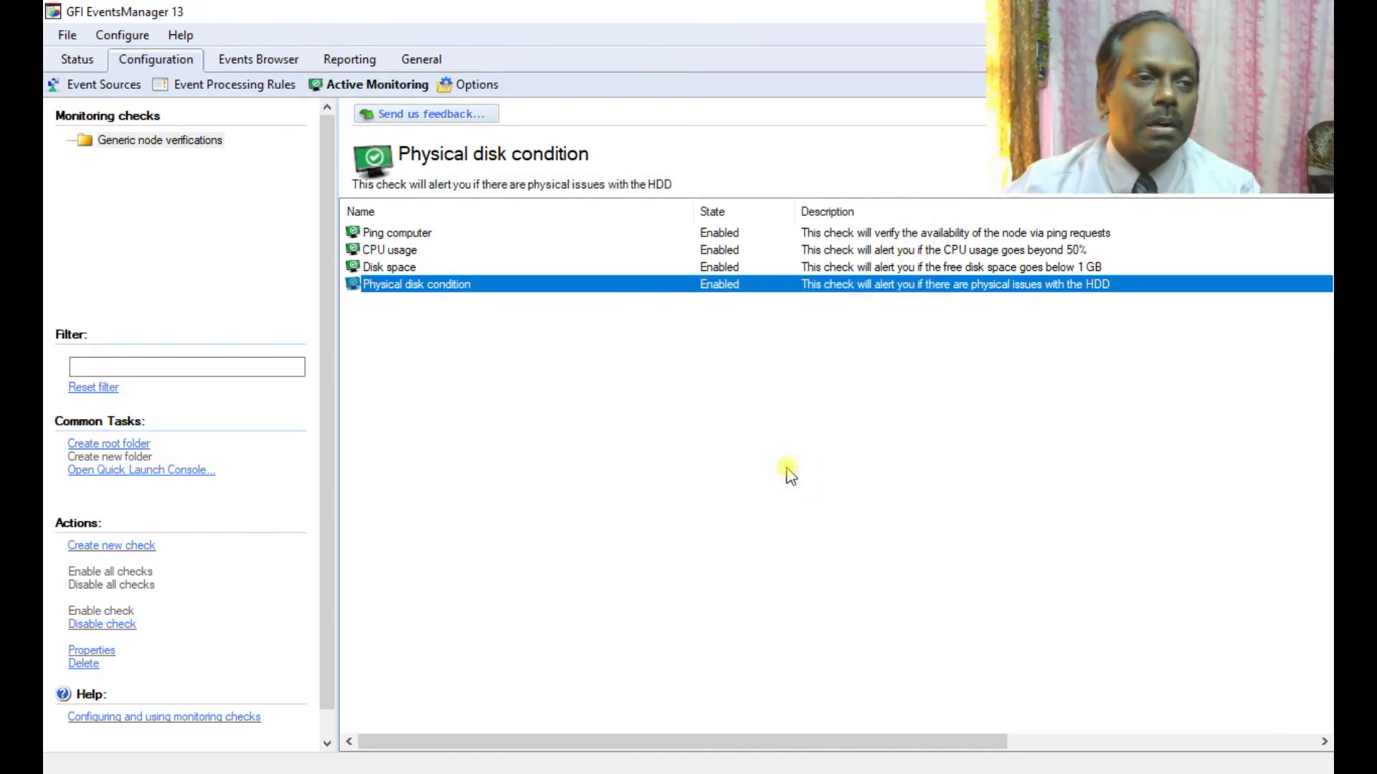
Review General Status, Event Sources and Active Monitoring, ending back on General Status
left_click(75, 62)
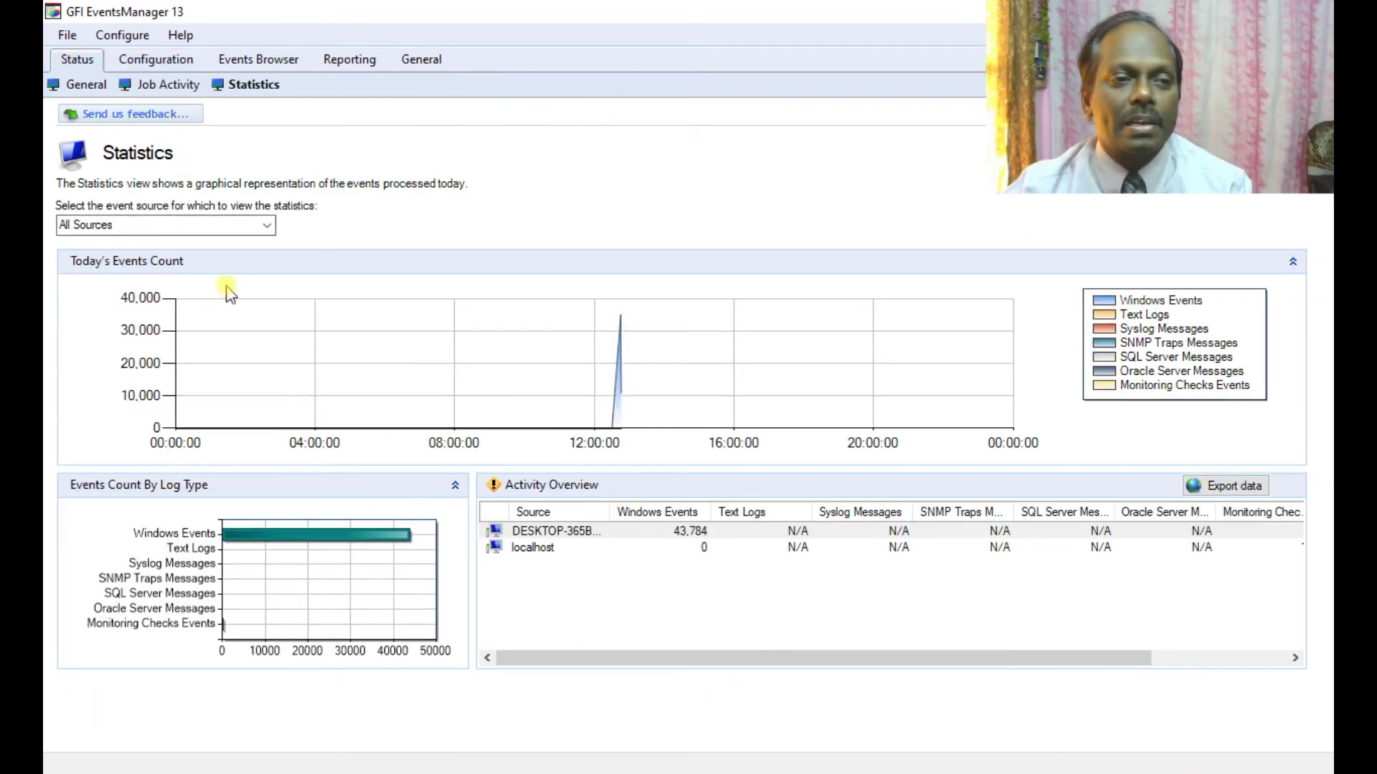
left_click(87, 85)
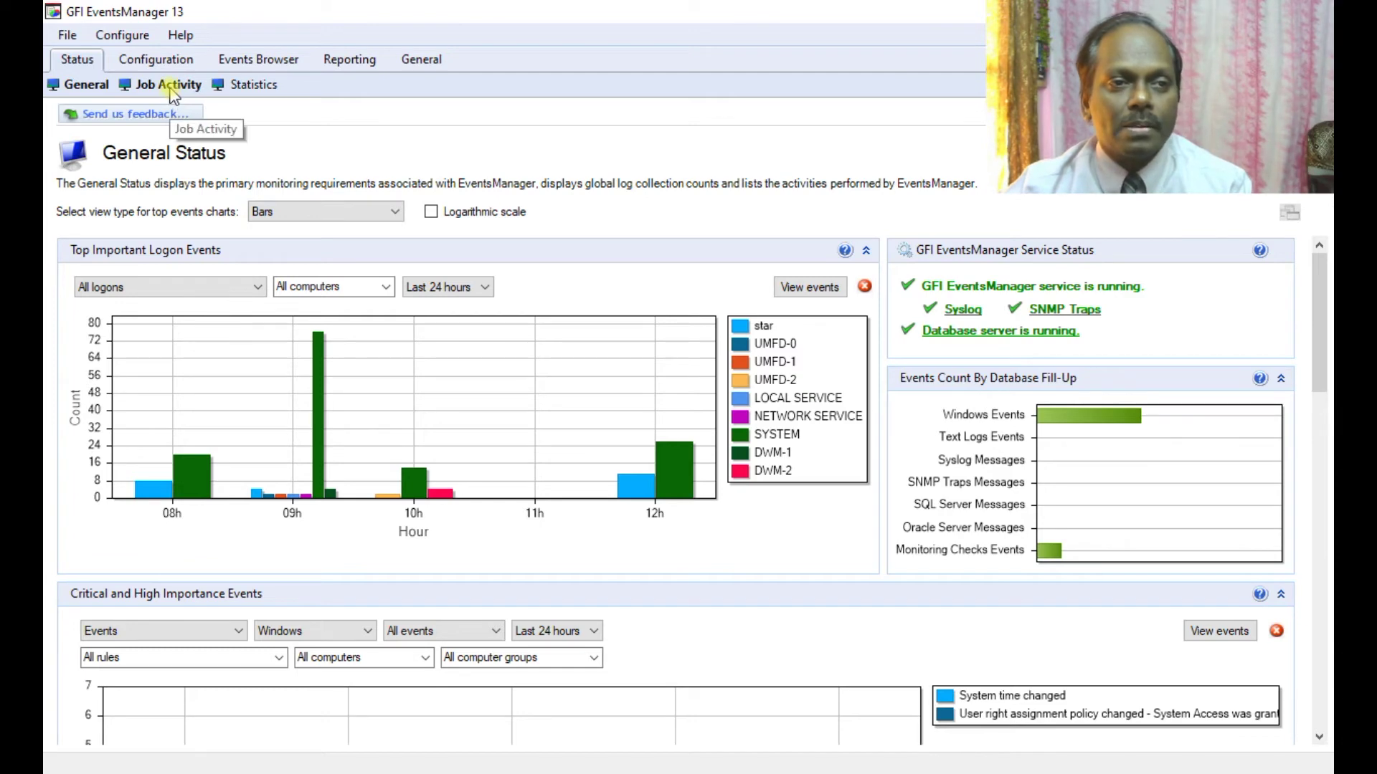
left_click(124, 41)
left_click(135, 60)
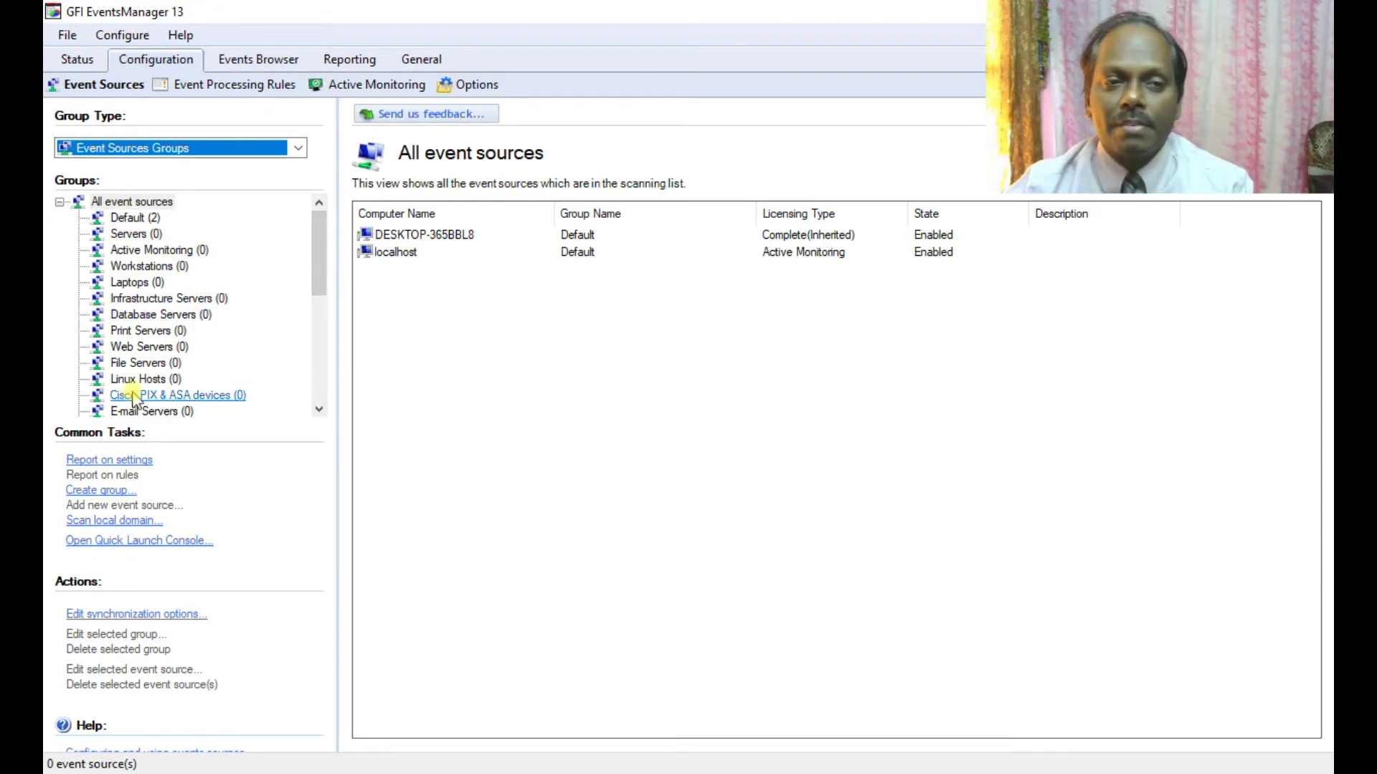
left_click(117, 37)
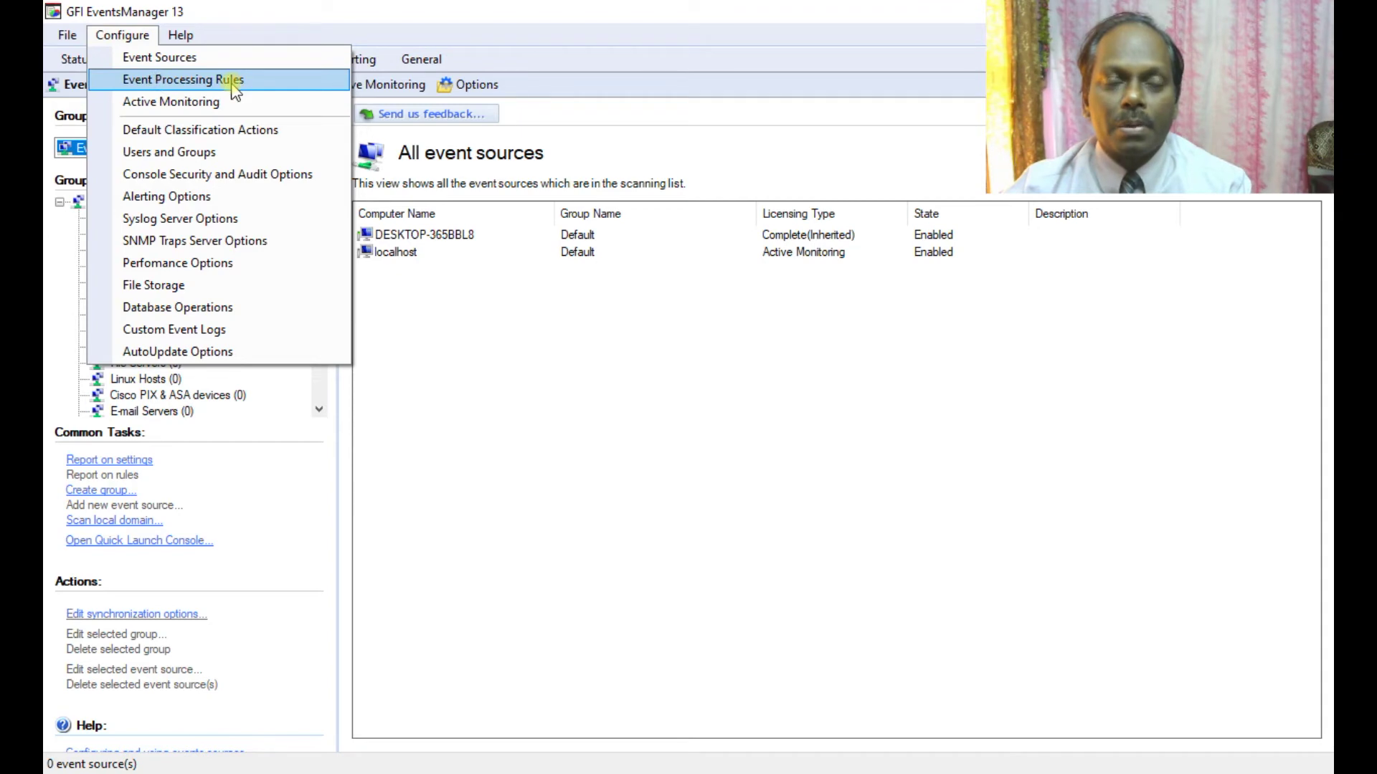
left_click(188, 101)
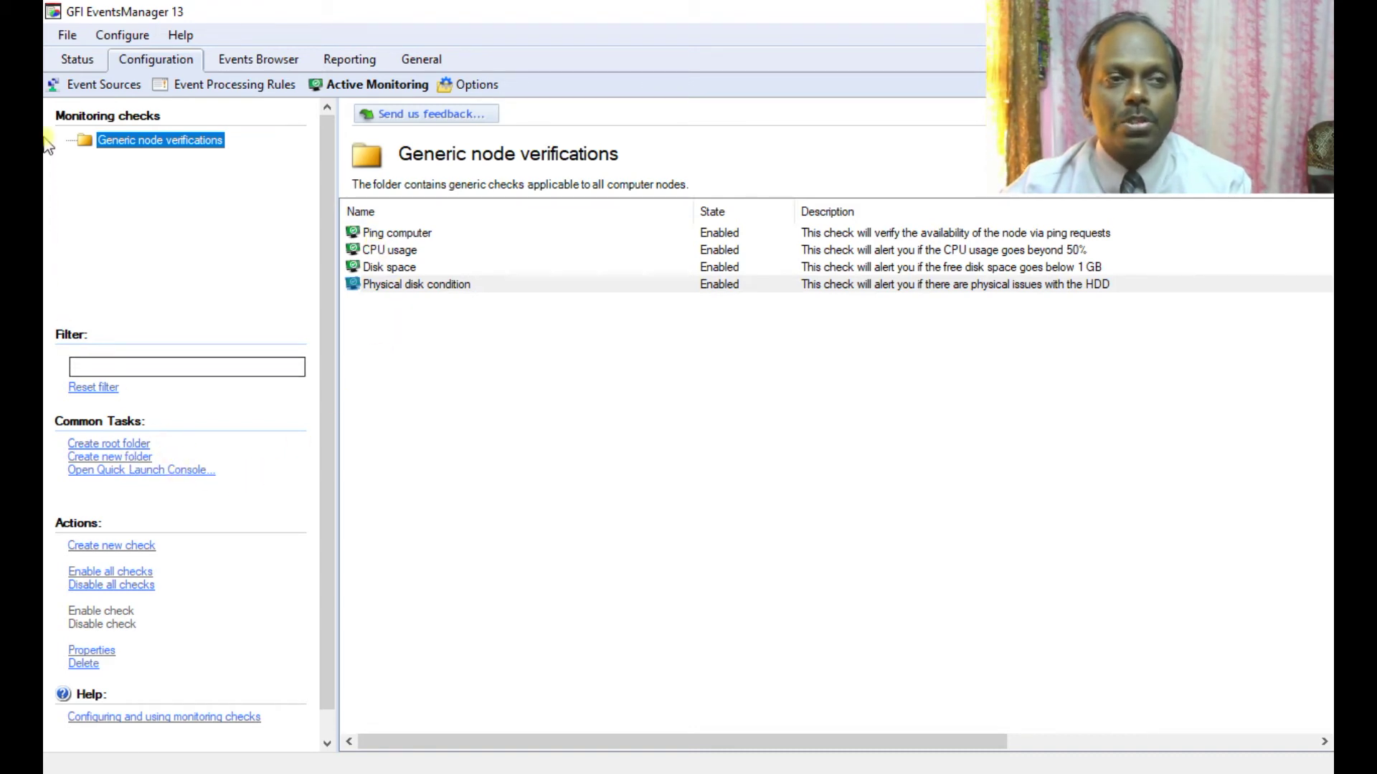
left_click(60, 64)
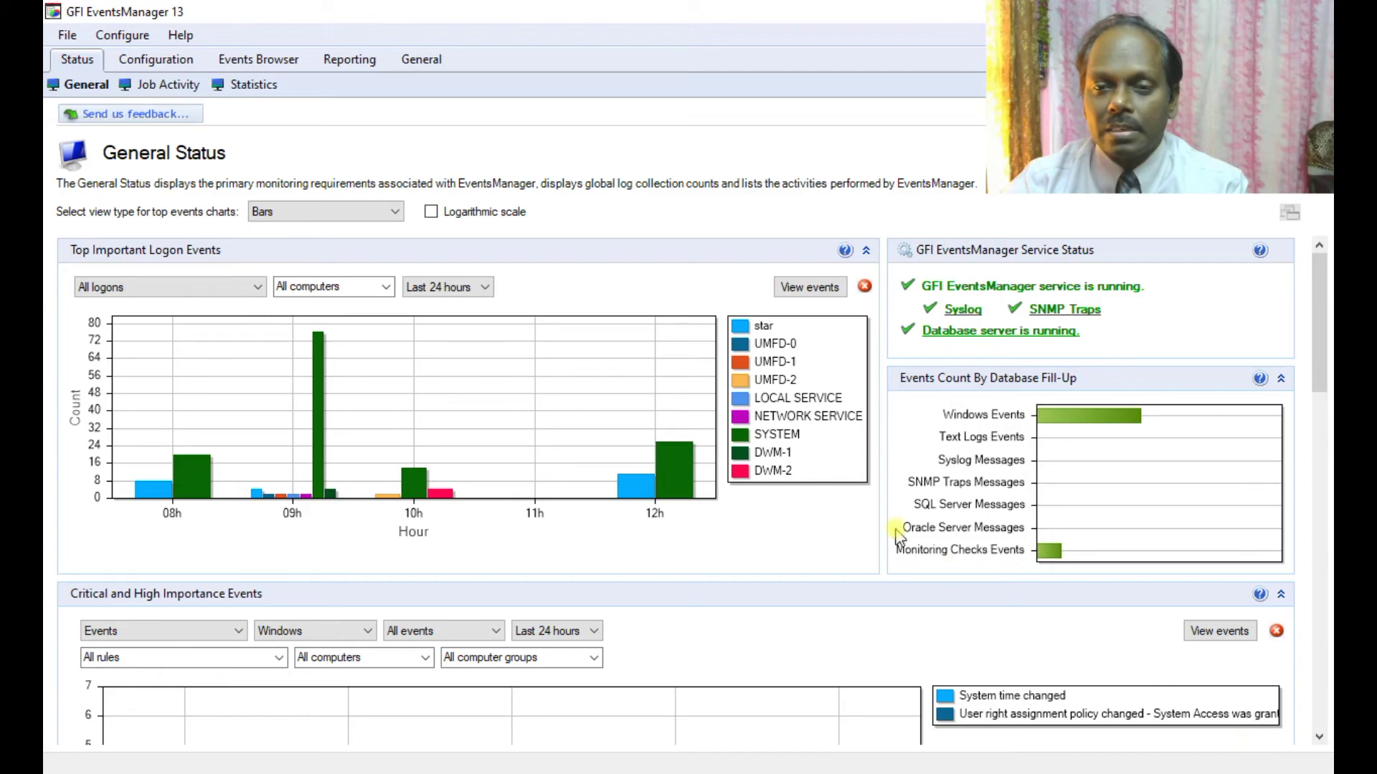
key("alt+Tab")
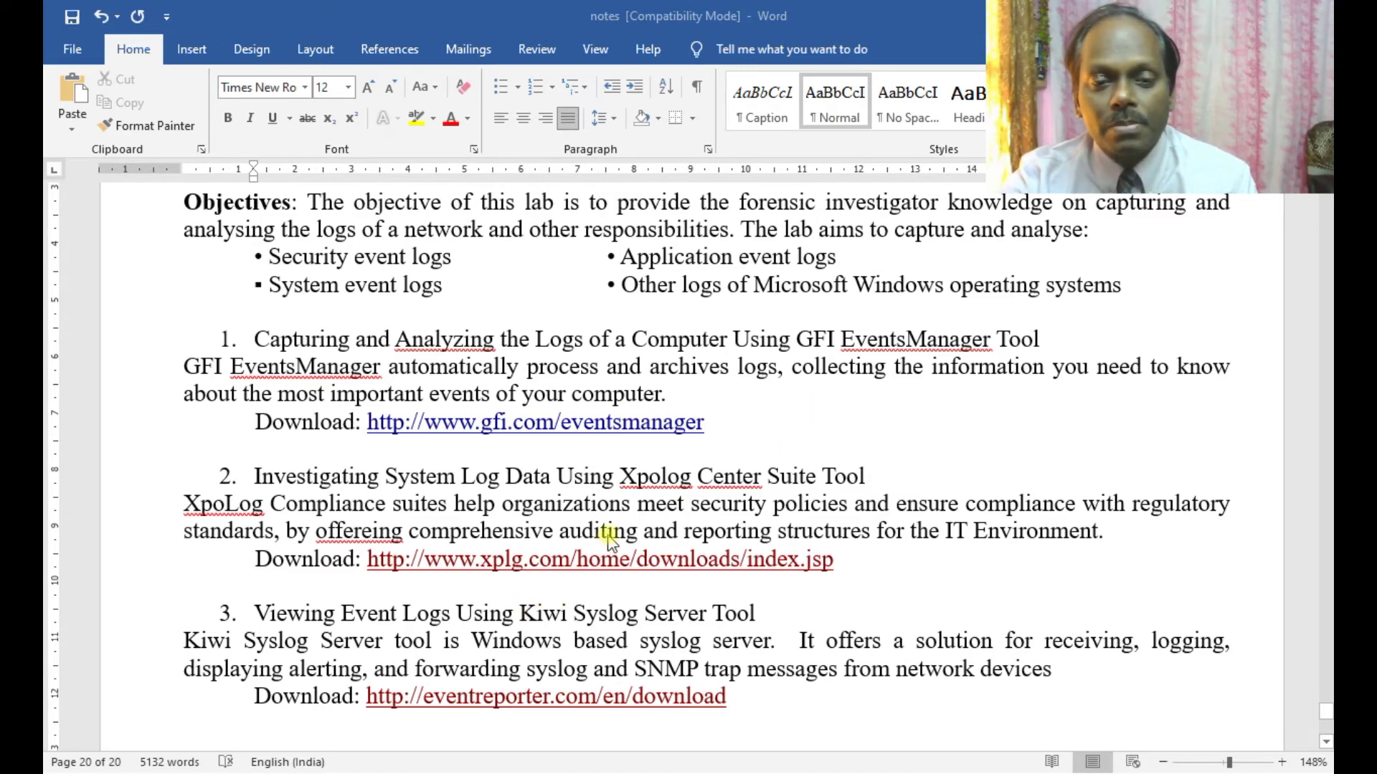
Move from the Word notes to the XPLG web page, then to the Forensics folder
key("alt+Tab")
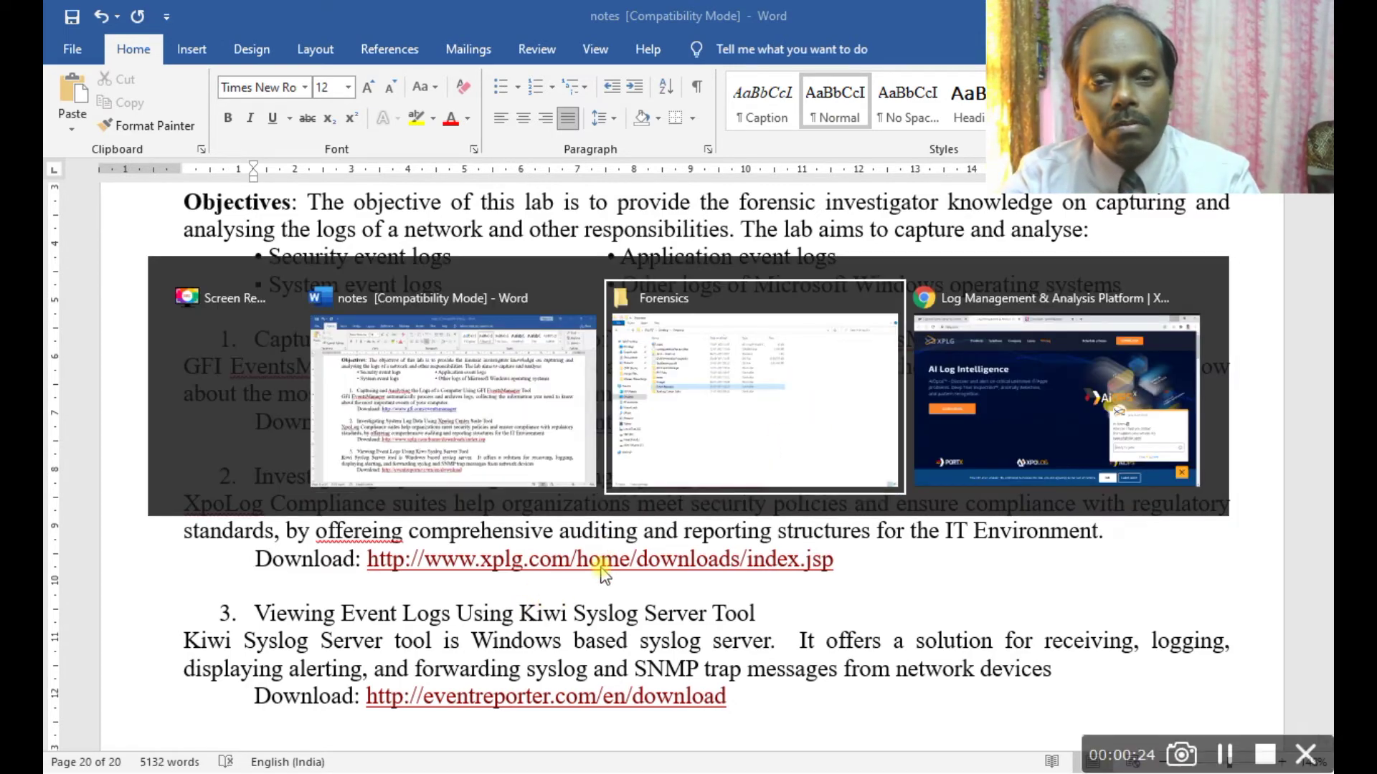
key("alt+Tab")
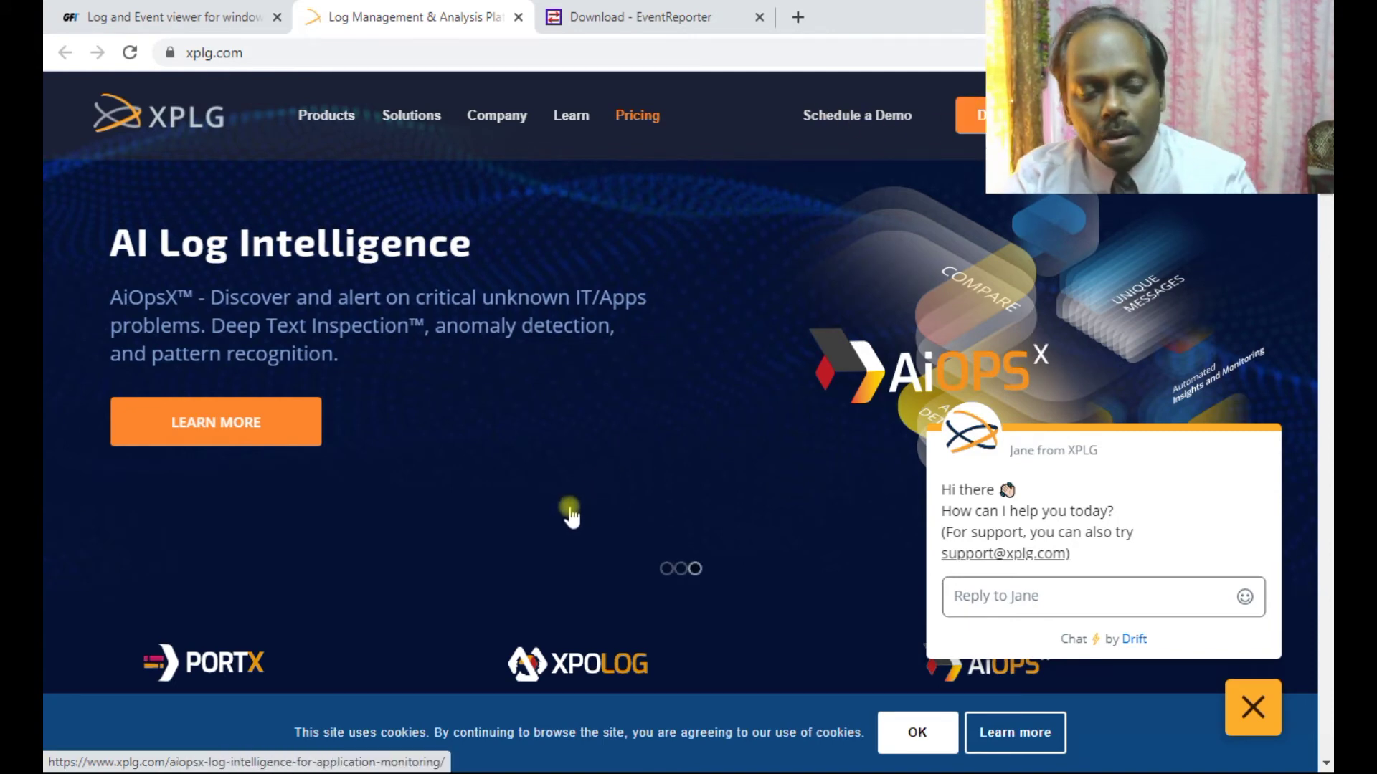
key("alt+Tab")
key("alt+Tab")
key("alt+Tab")
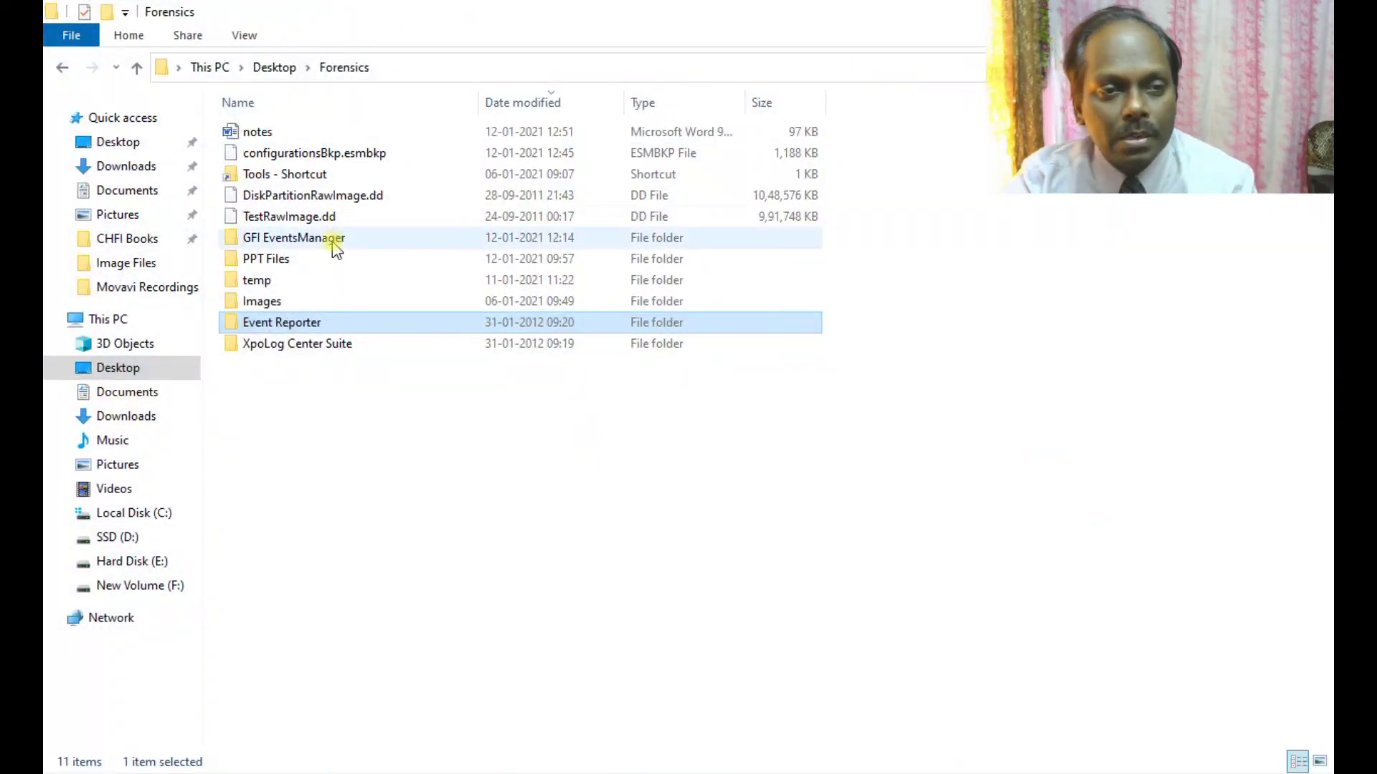
Open the XpoLog Center Suite folder and run XpoLogCenterSetup
double_click(303, 345)
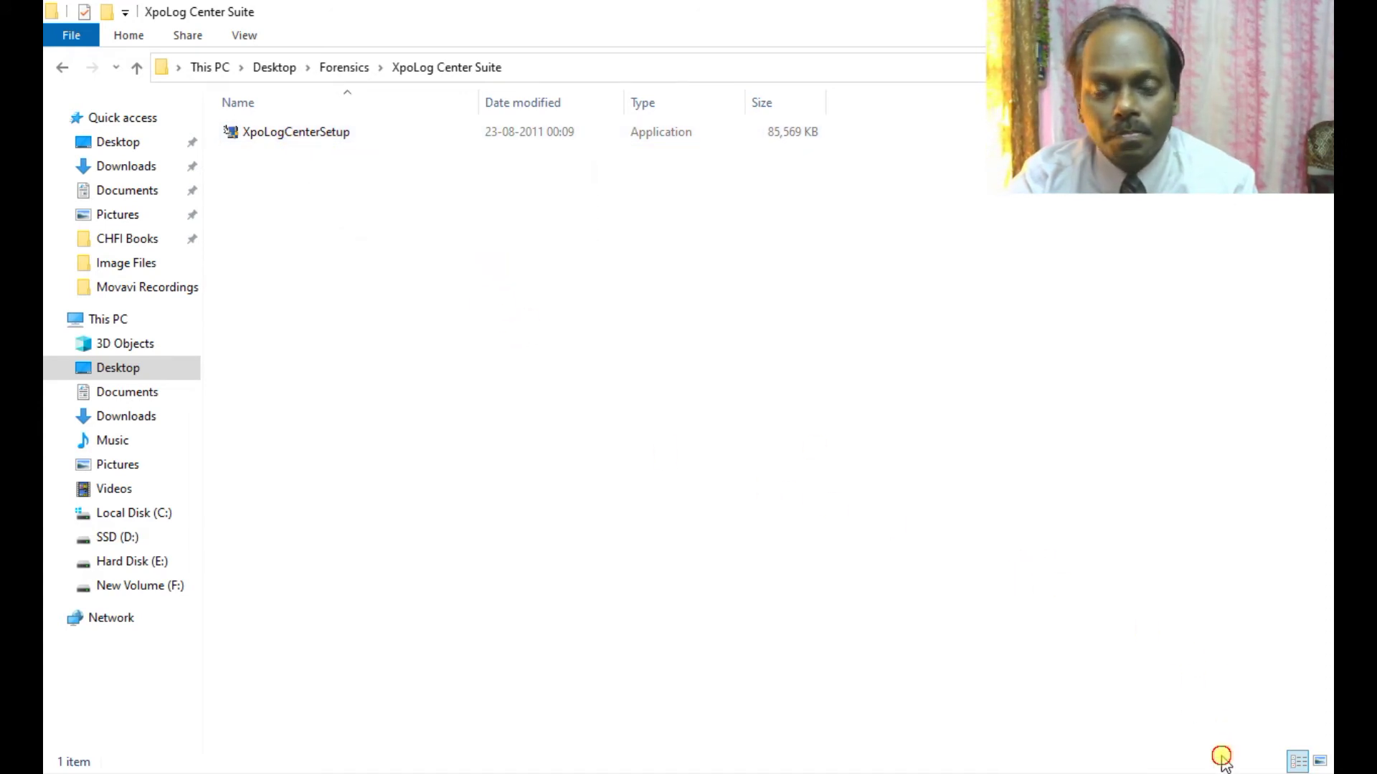
double_click(318, 136)
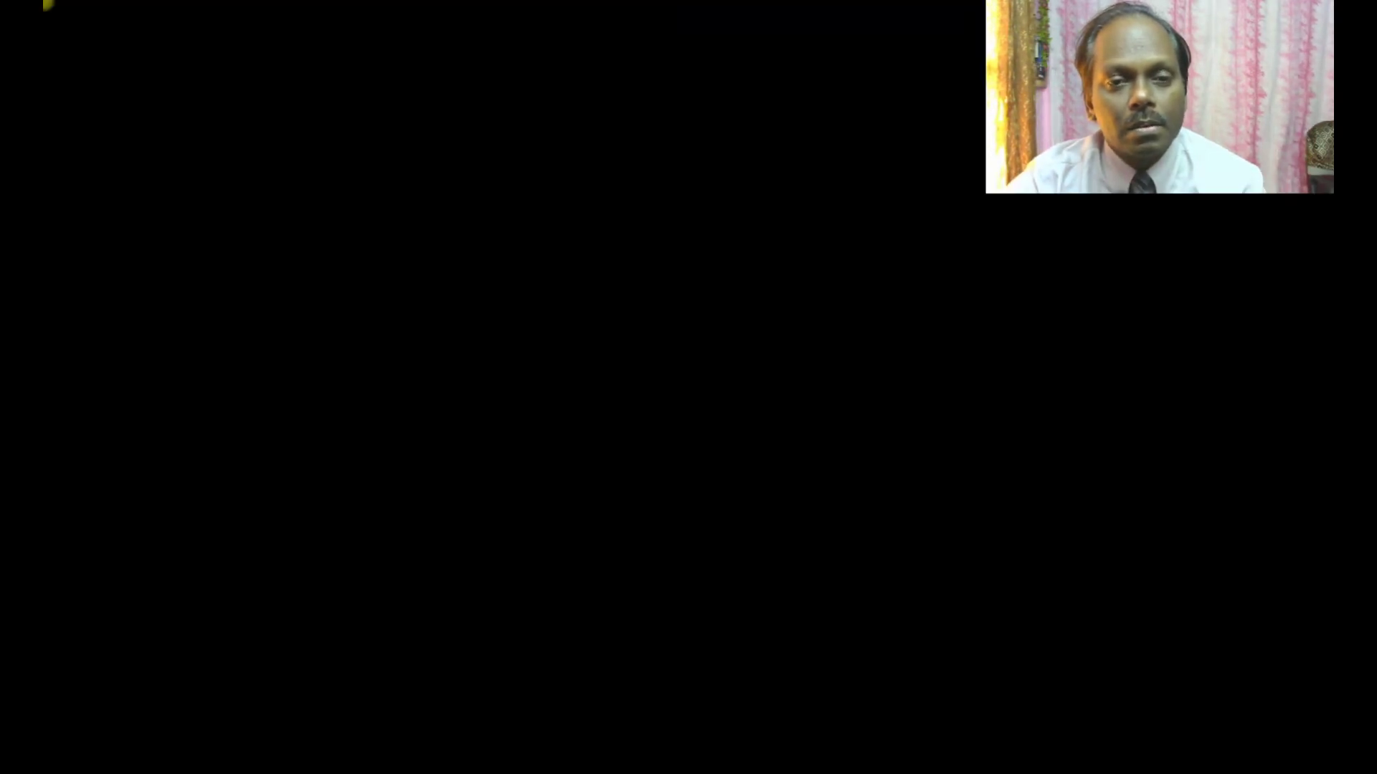
Install XpoLog Center 4.3 to C:\Program Files (x86)\XpoLogCenter4.3 with default shortcuts, then launch it
left_click(571, 514)
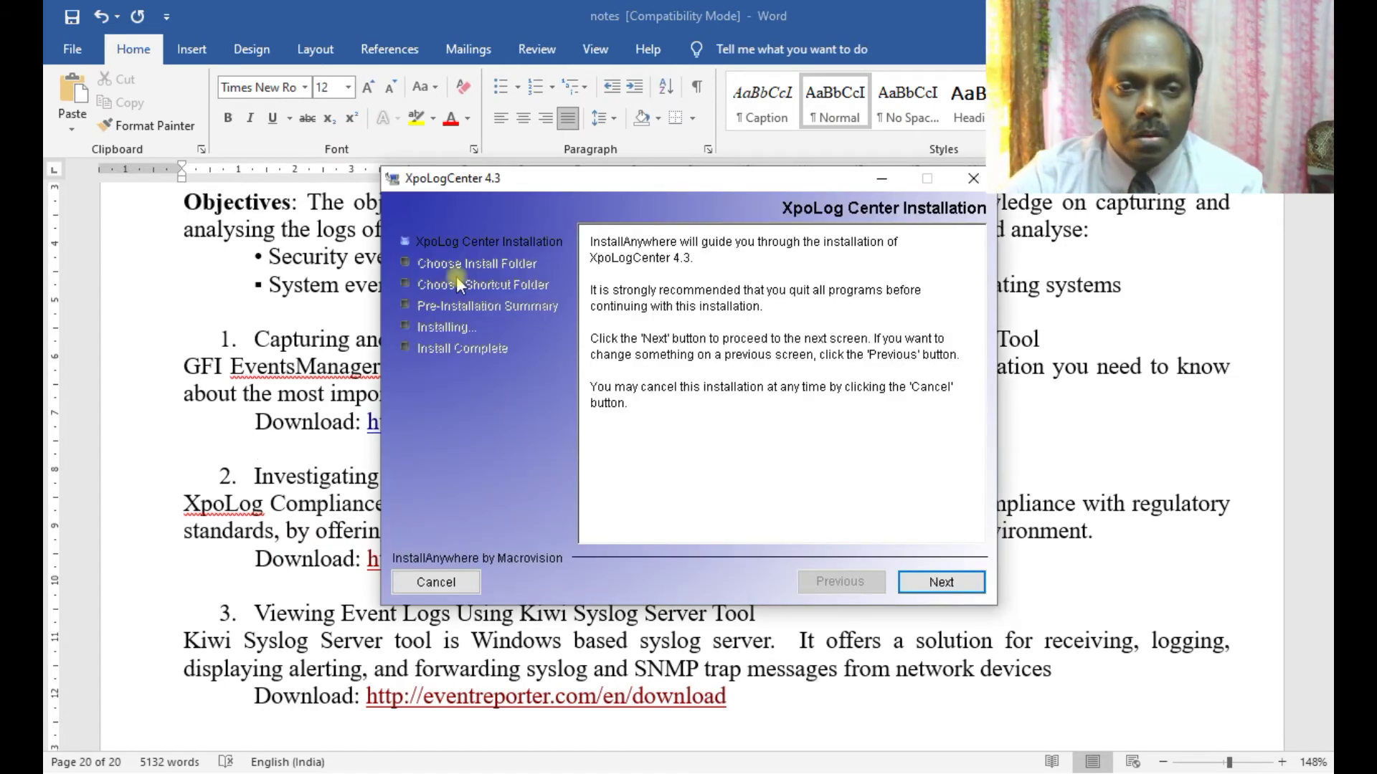
left_click(932, 583)
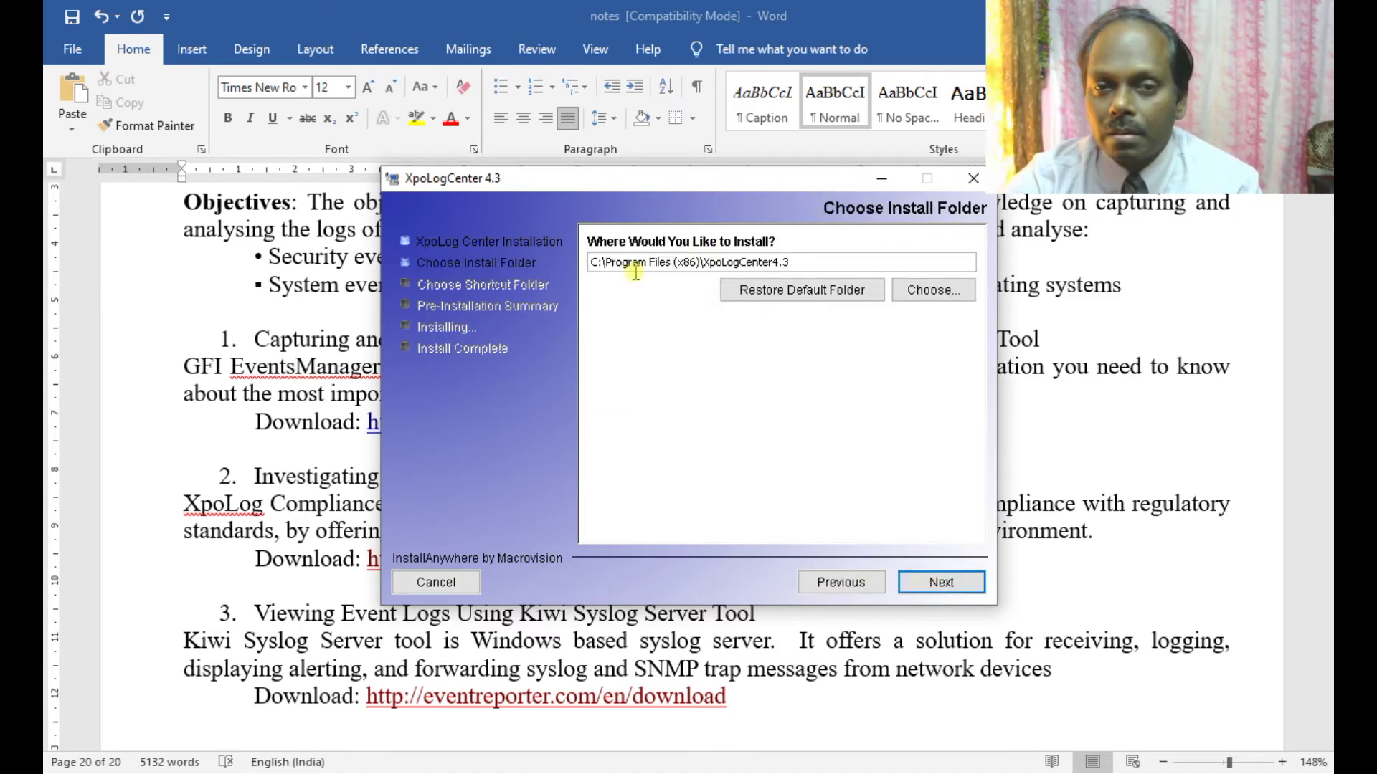
left_click(943, 585)
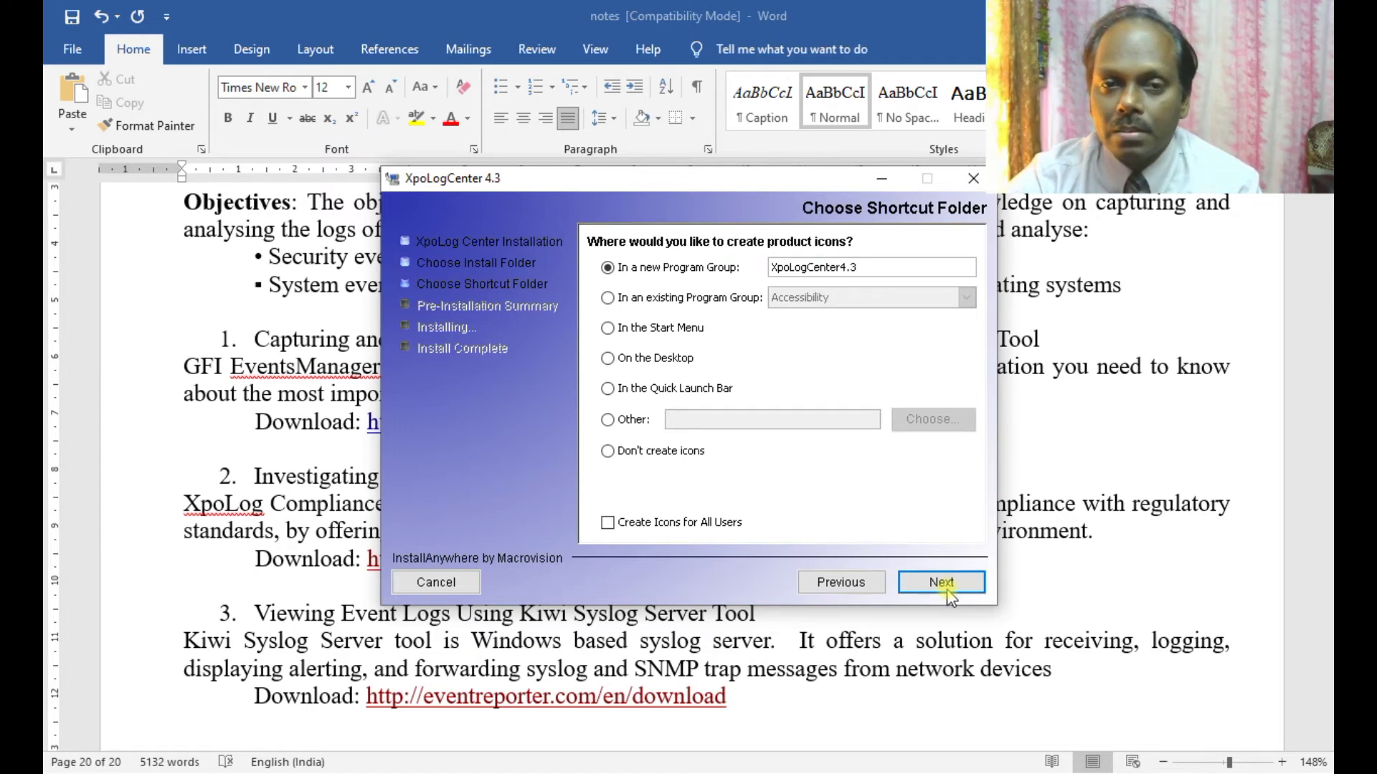
left_click(944, 583)
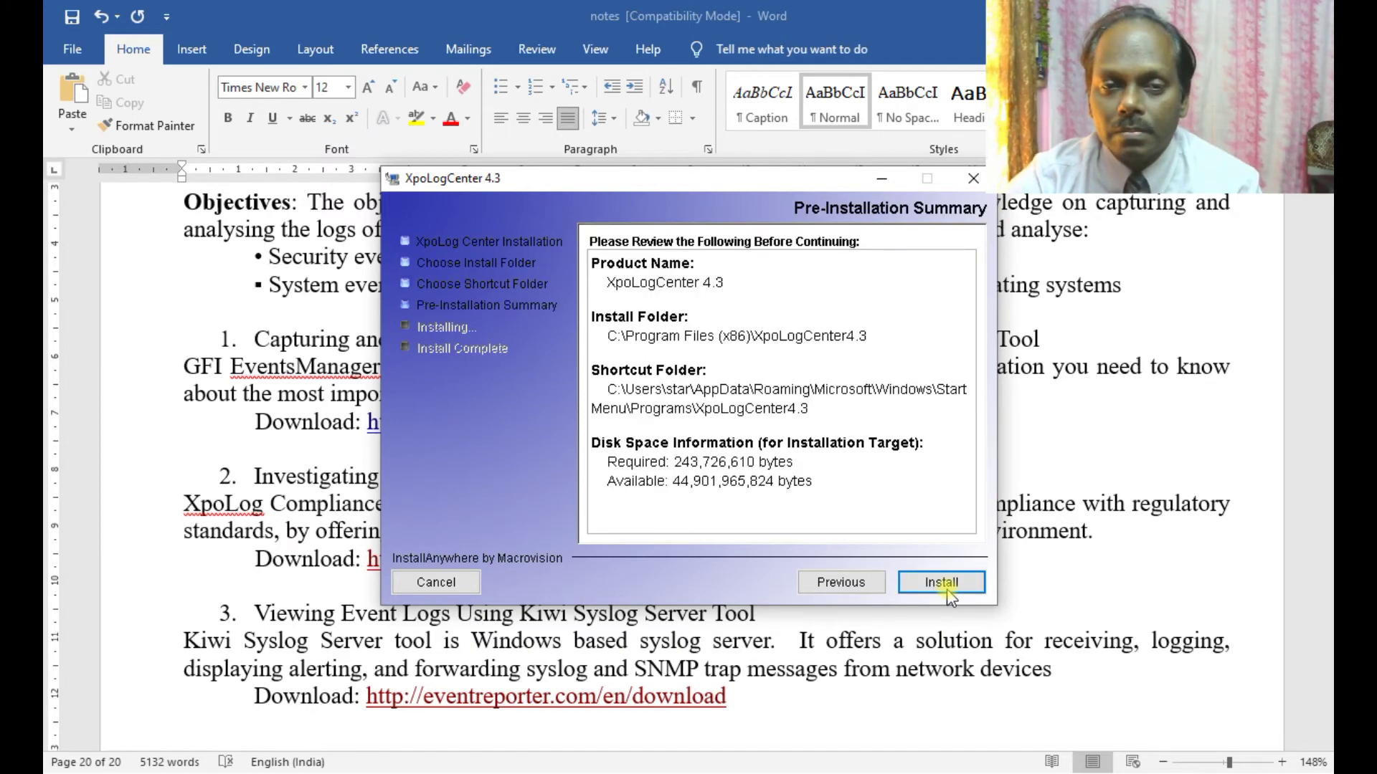
left_click(947, 588)
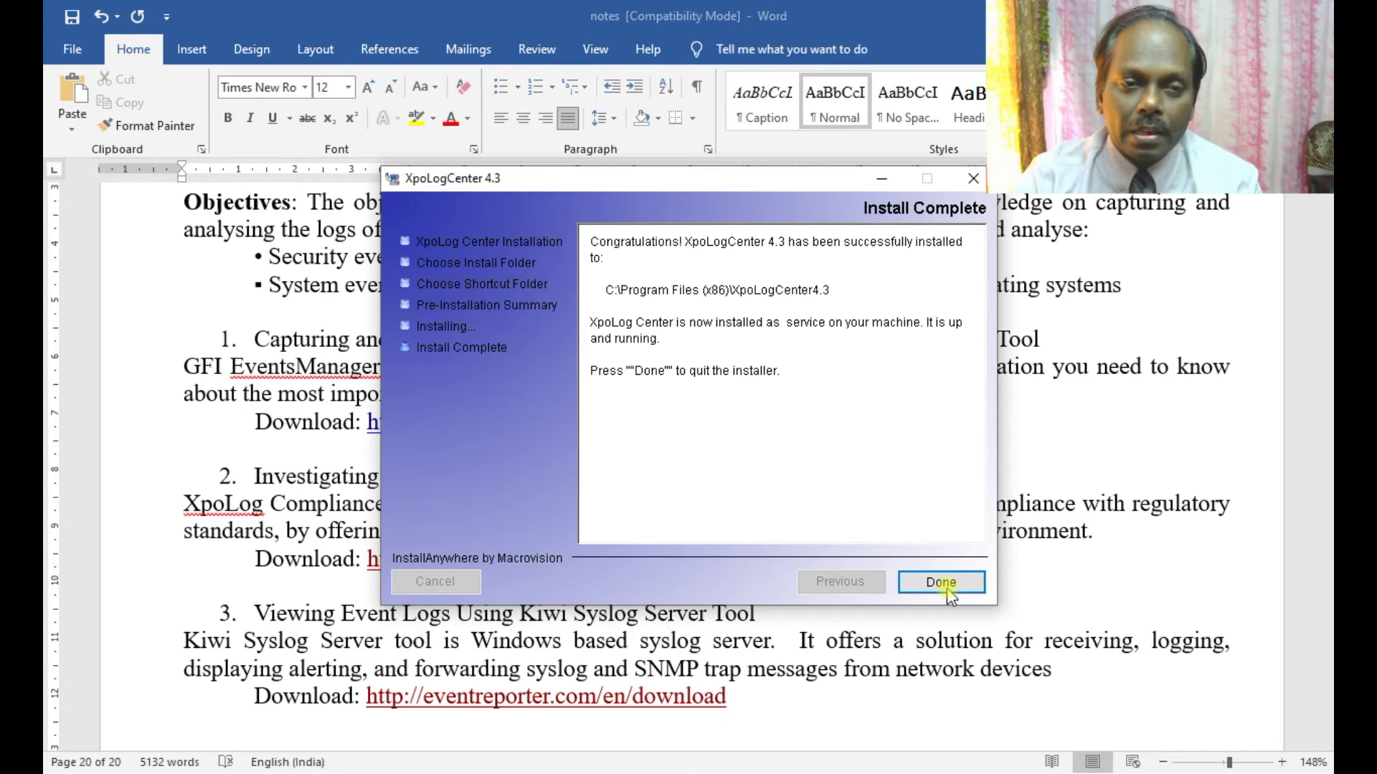
left_click(941, 582)
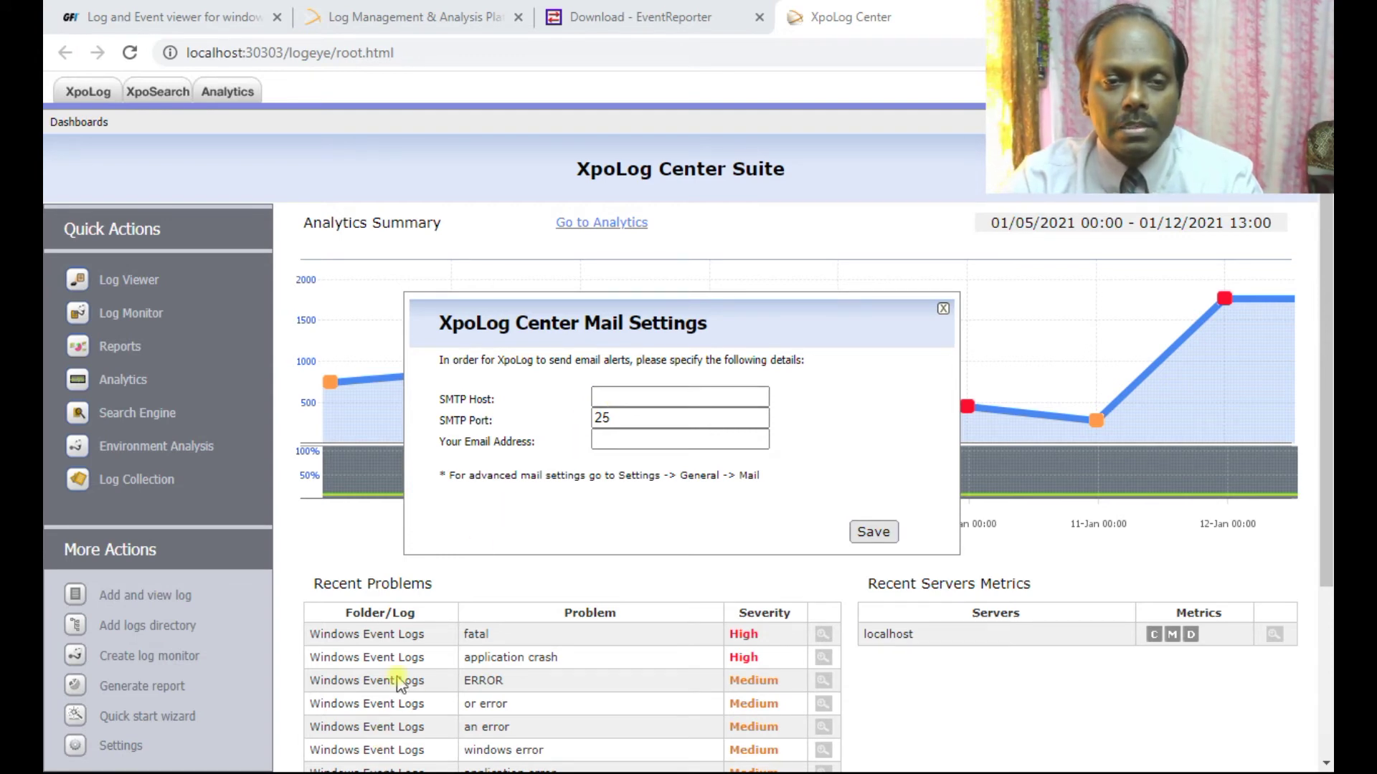
Look up the IP with ipconfig, then save SMTP host 192.168.1.41 and the administrator's e-mail address
left_click(221, 753)
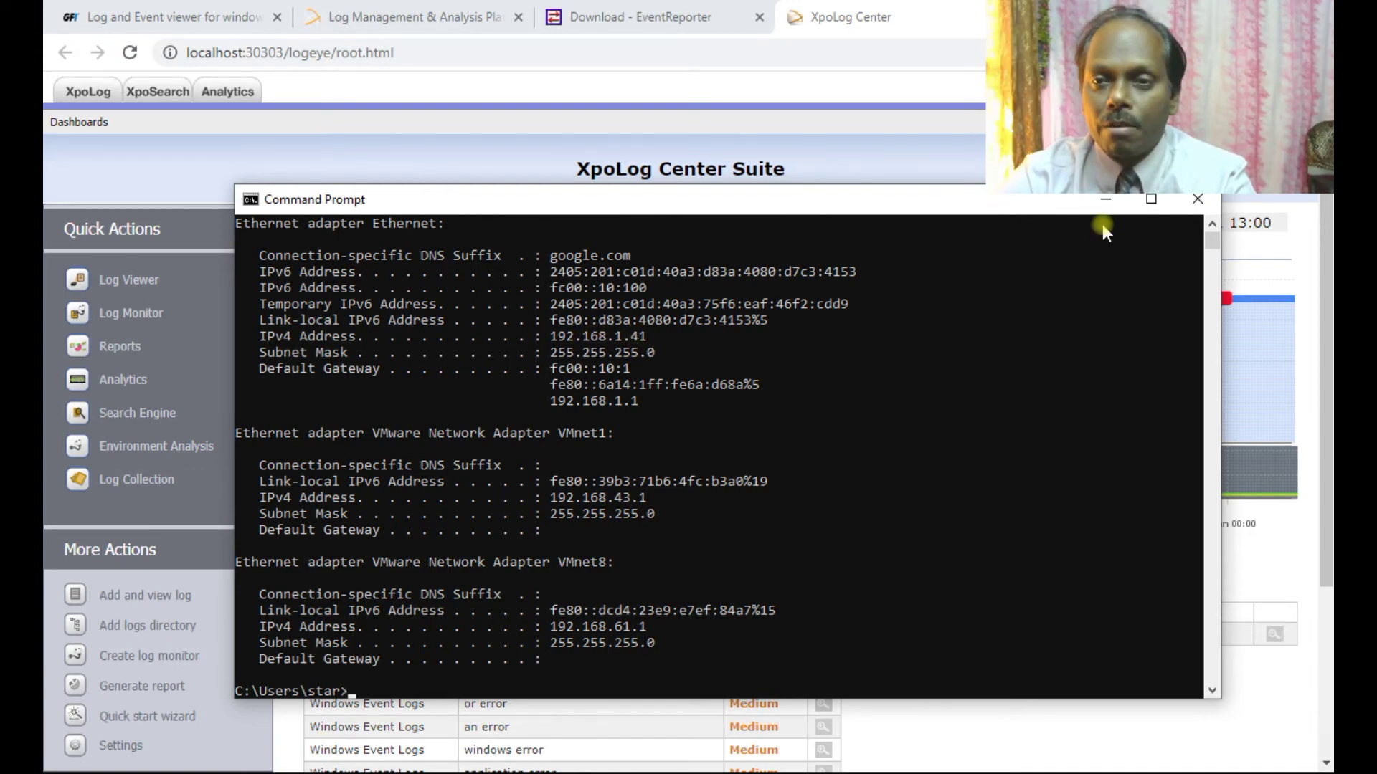
left_click(1105, 200)
left_click(620, 399)
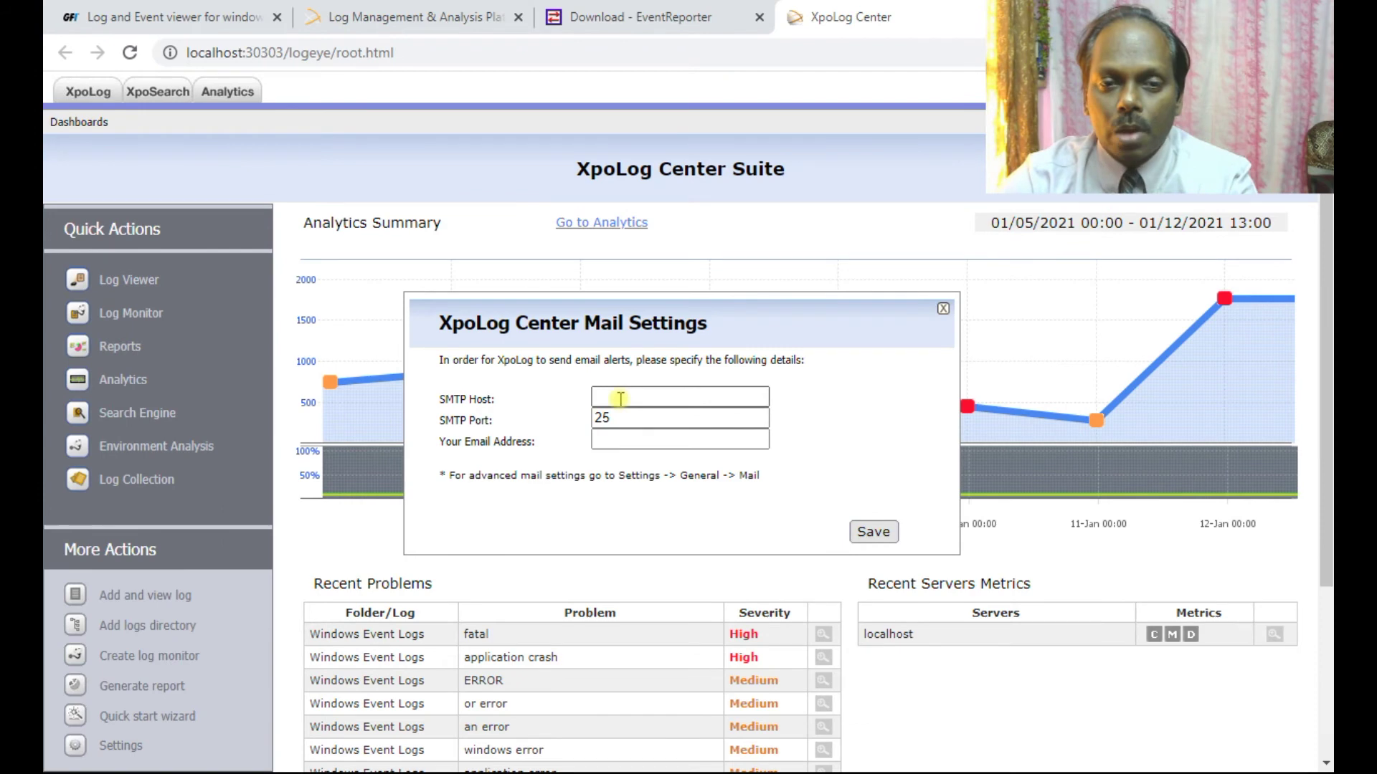
type("192.1")
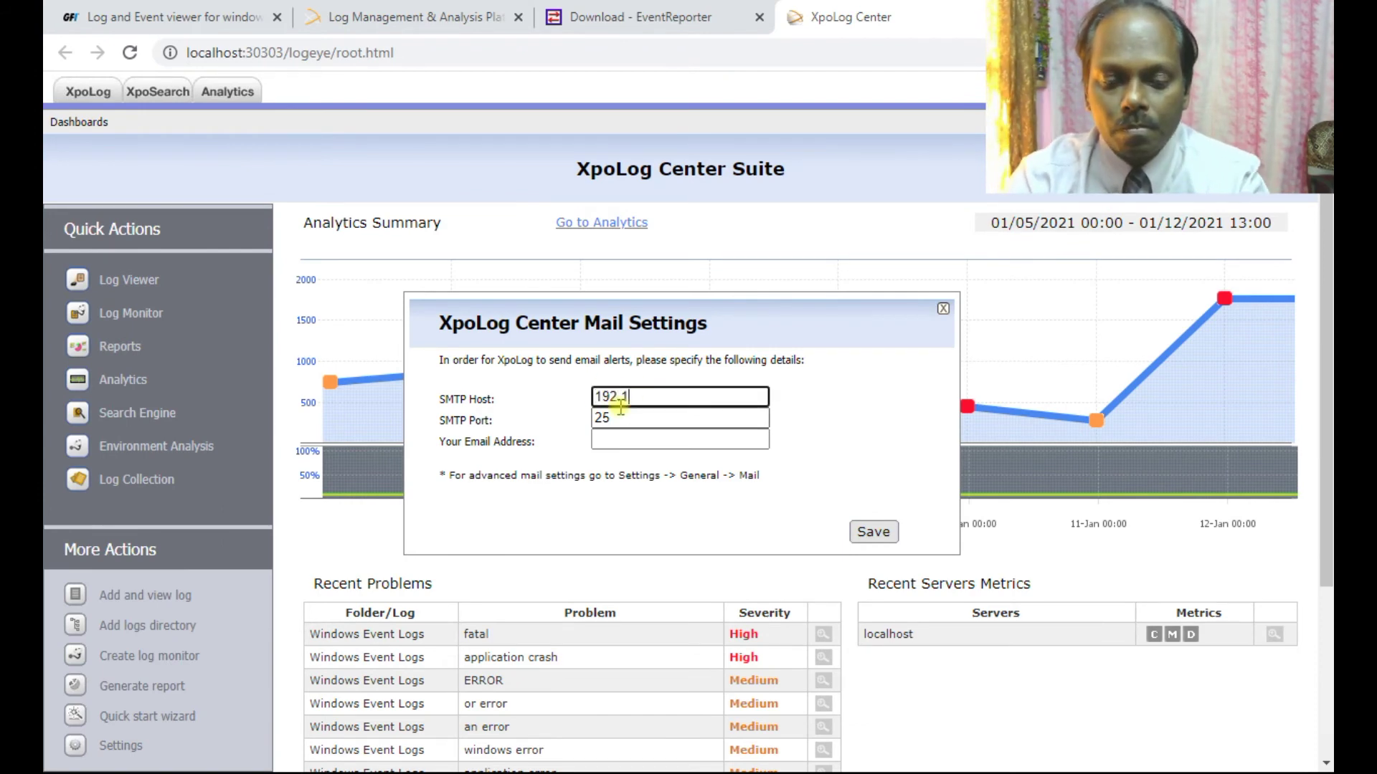
type("68.1.41")
key("Tab")
key("Tab")
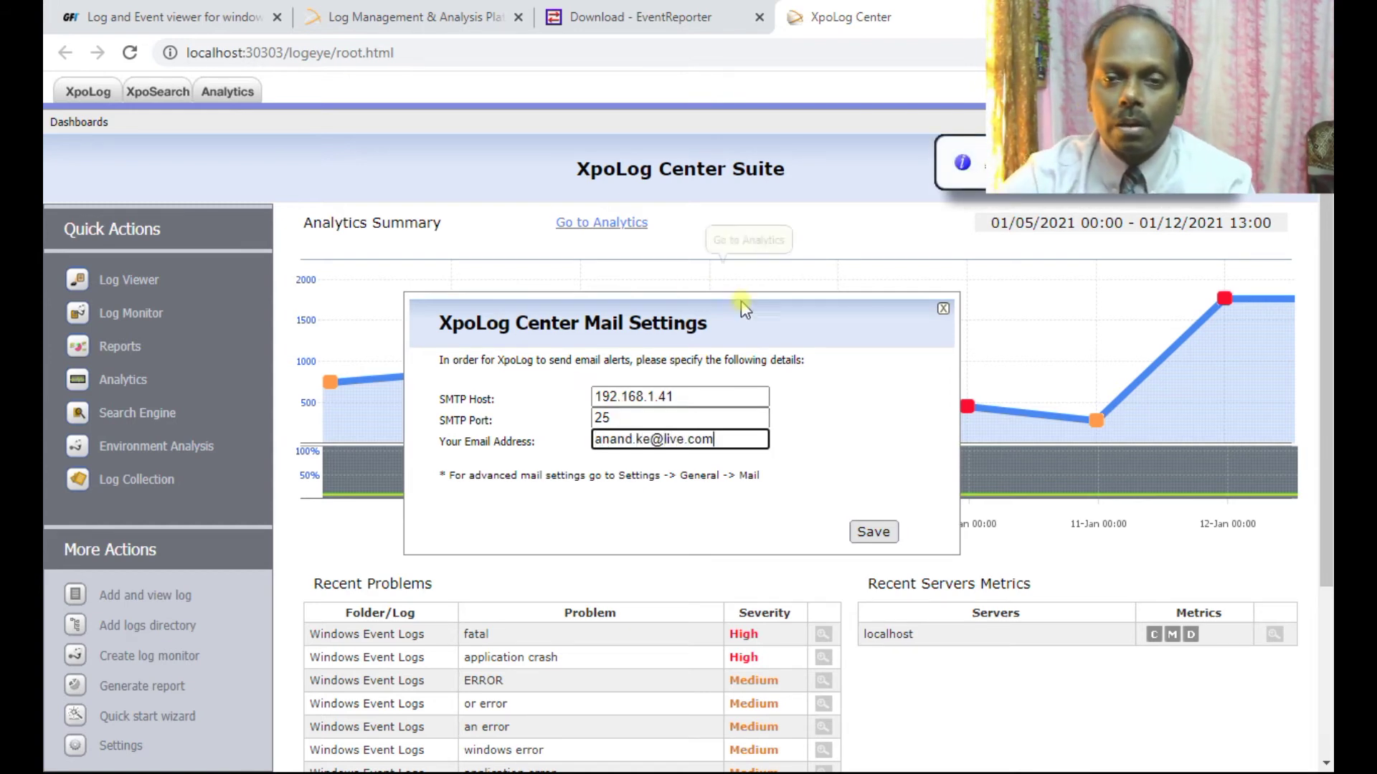
left_click(873, 531)
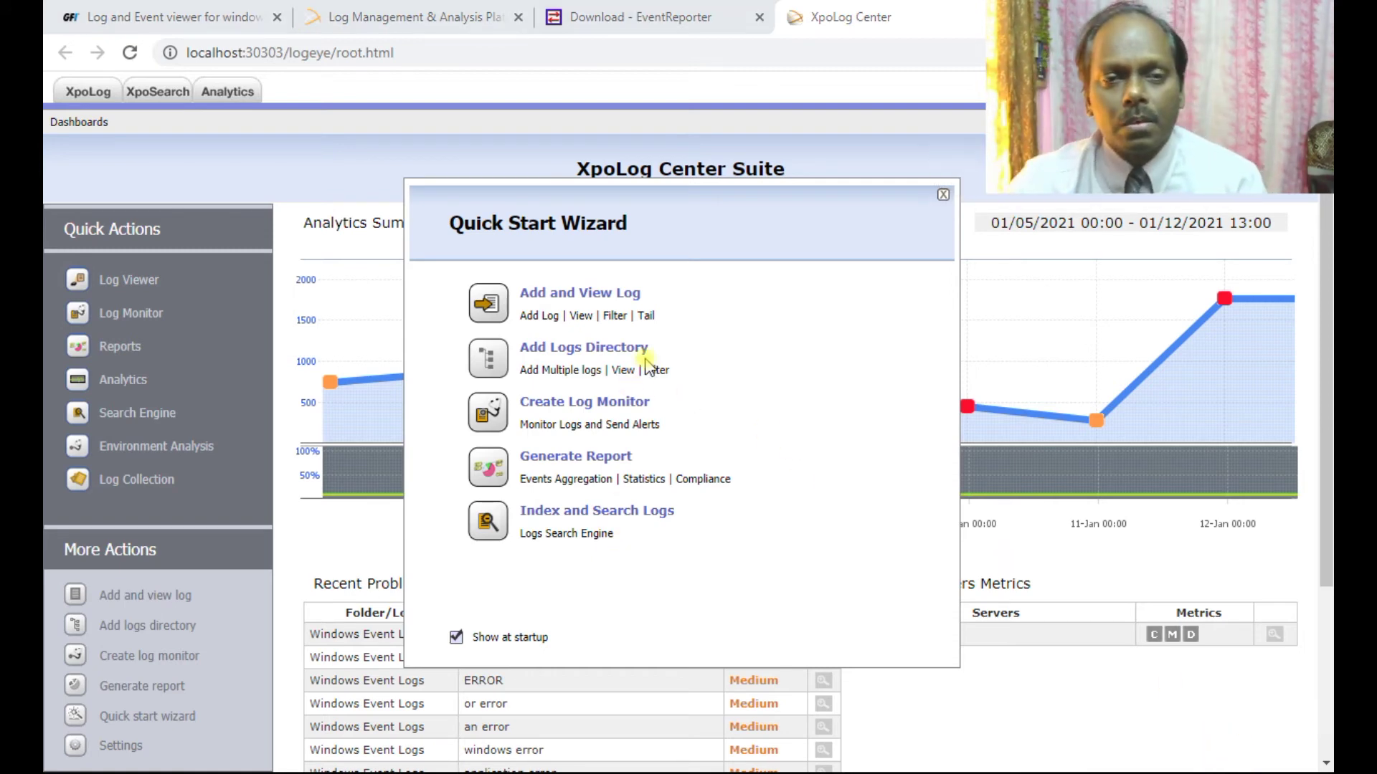
Close XpoLog's Quick Start Wizard and open the Log Viewer
left_click(943, 195)
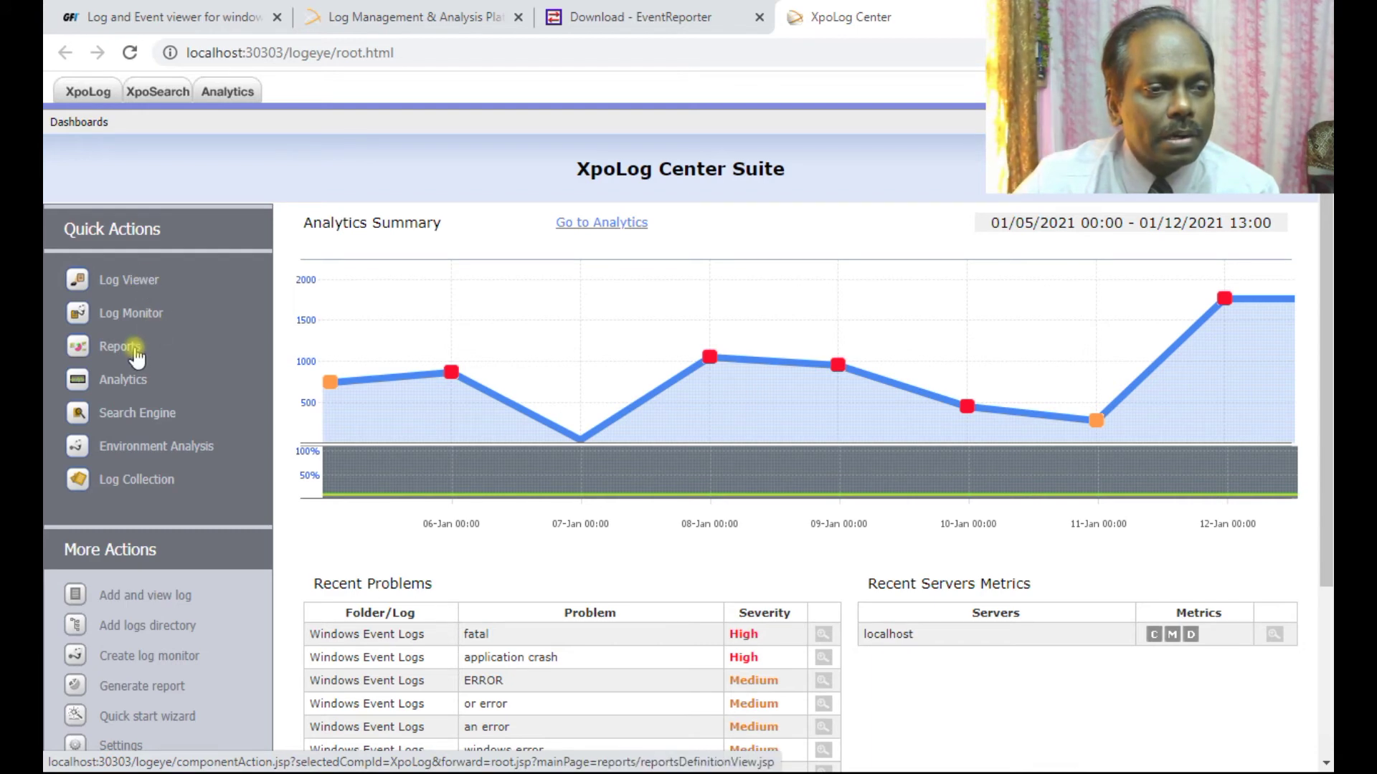
left_click(123, 278)
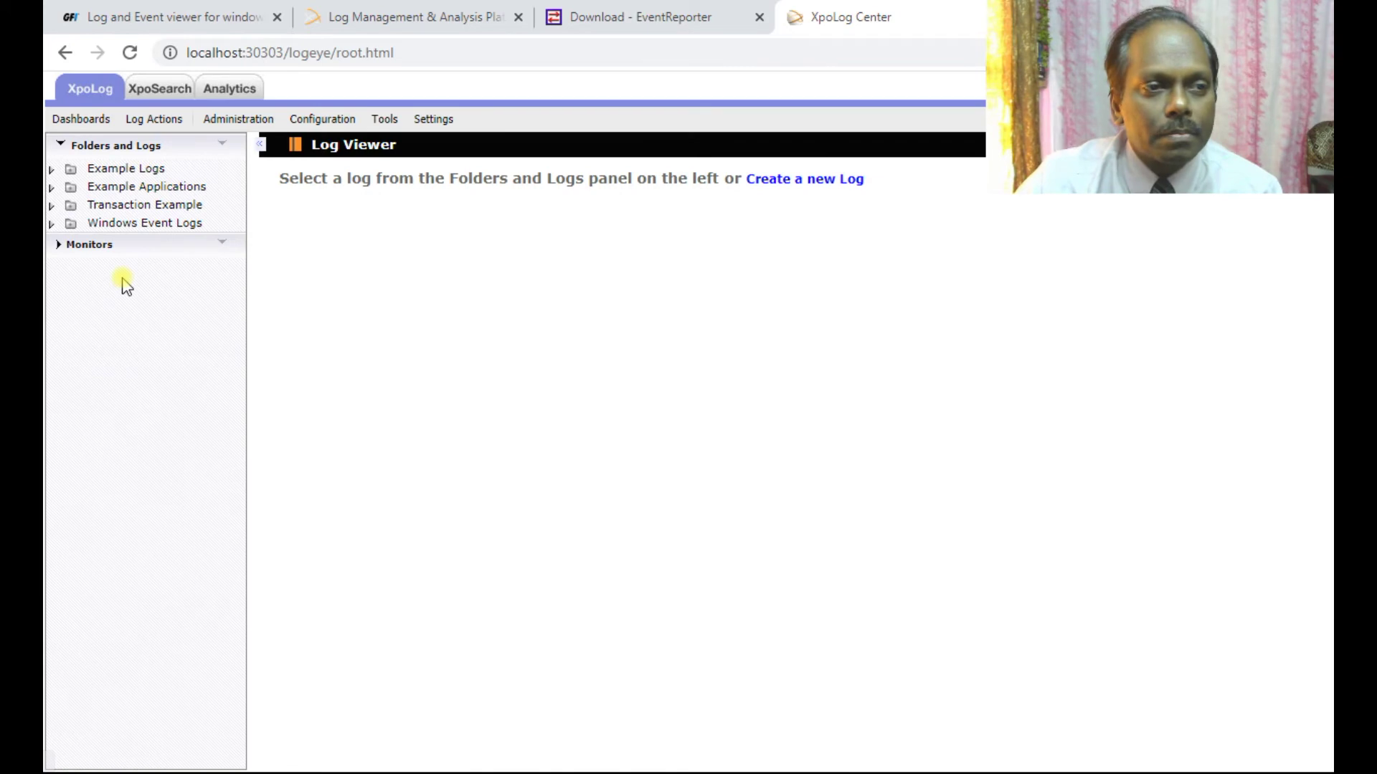
Open the Application, Security and System Windows event logs, ending on Application
left_click(140, 224)
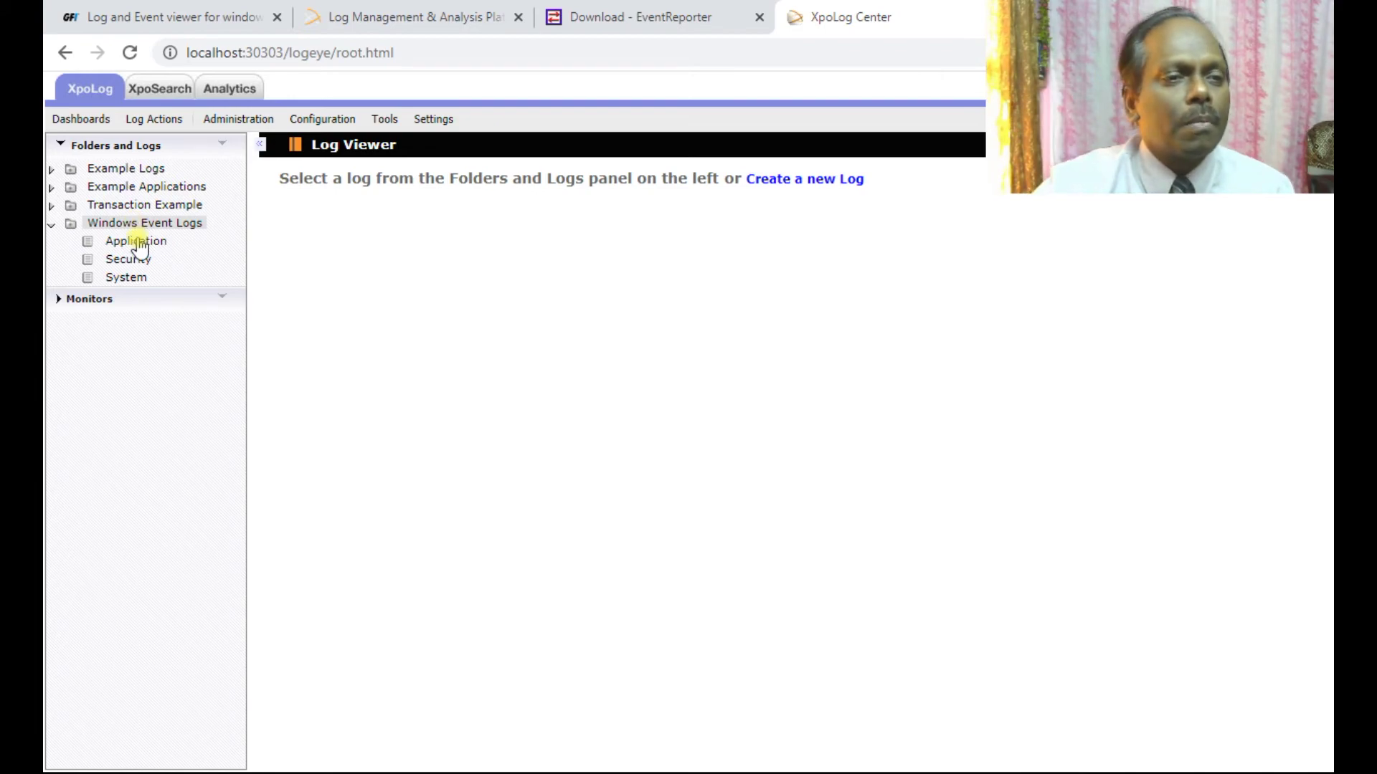
left_click(137, 242)
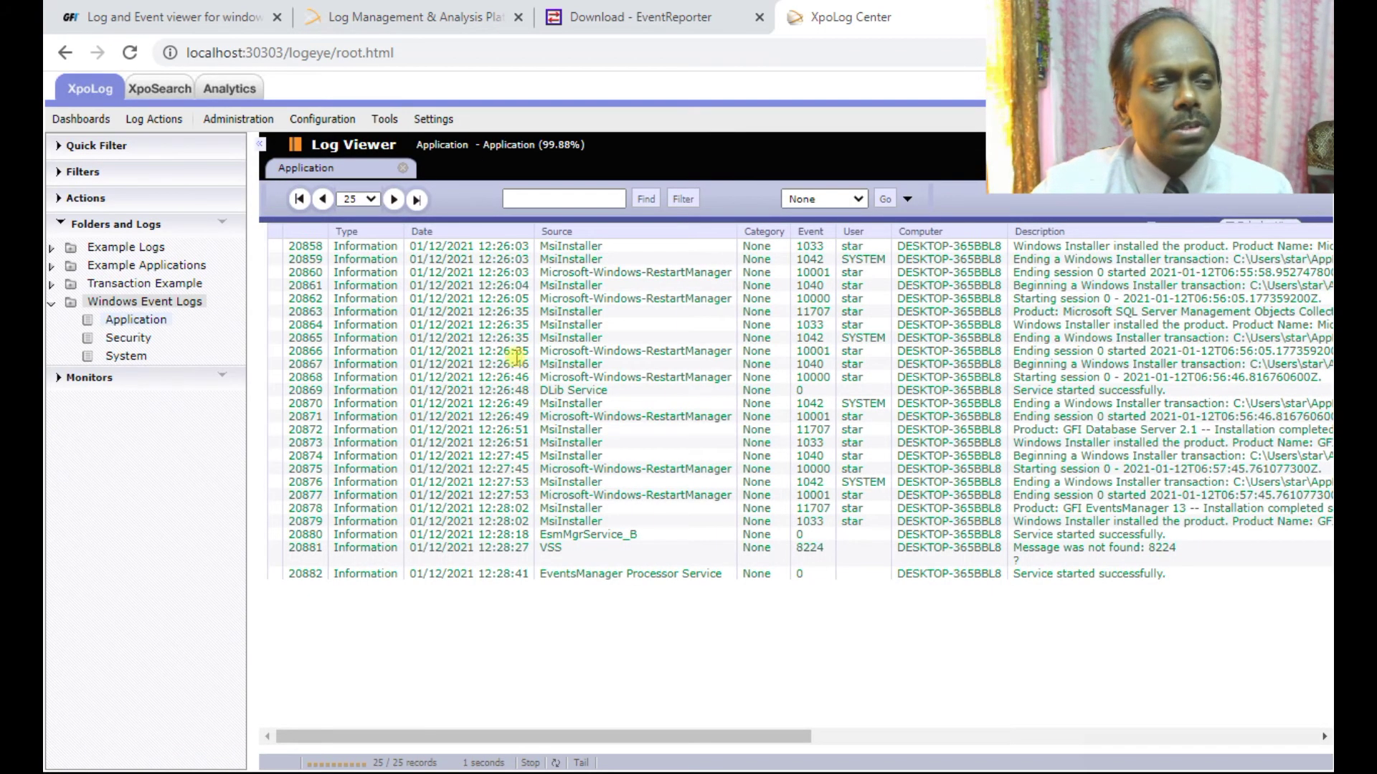
left_click(148, 339)
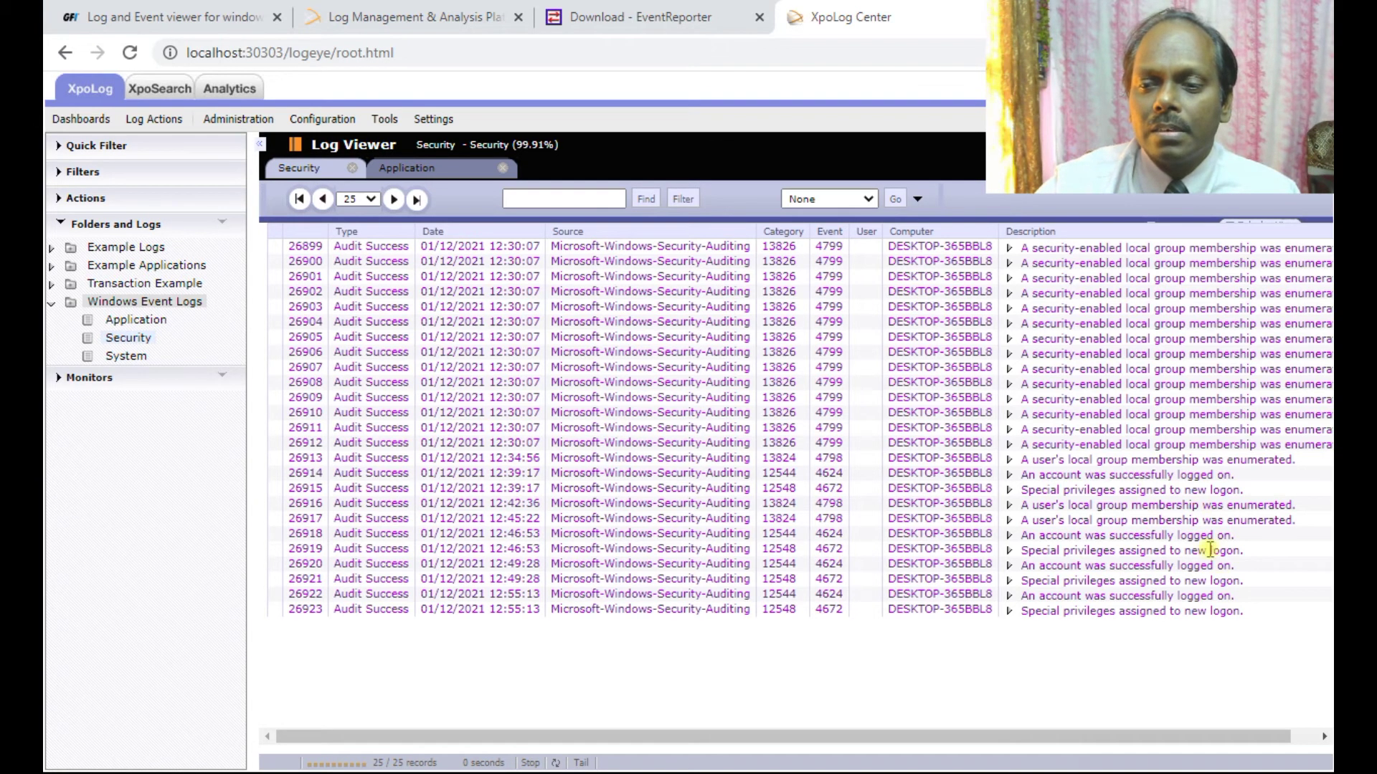
left_click(128, 359)
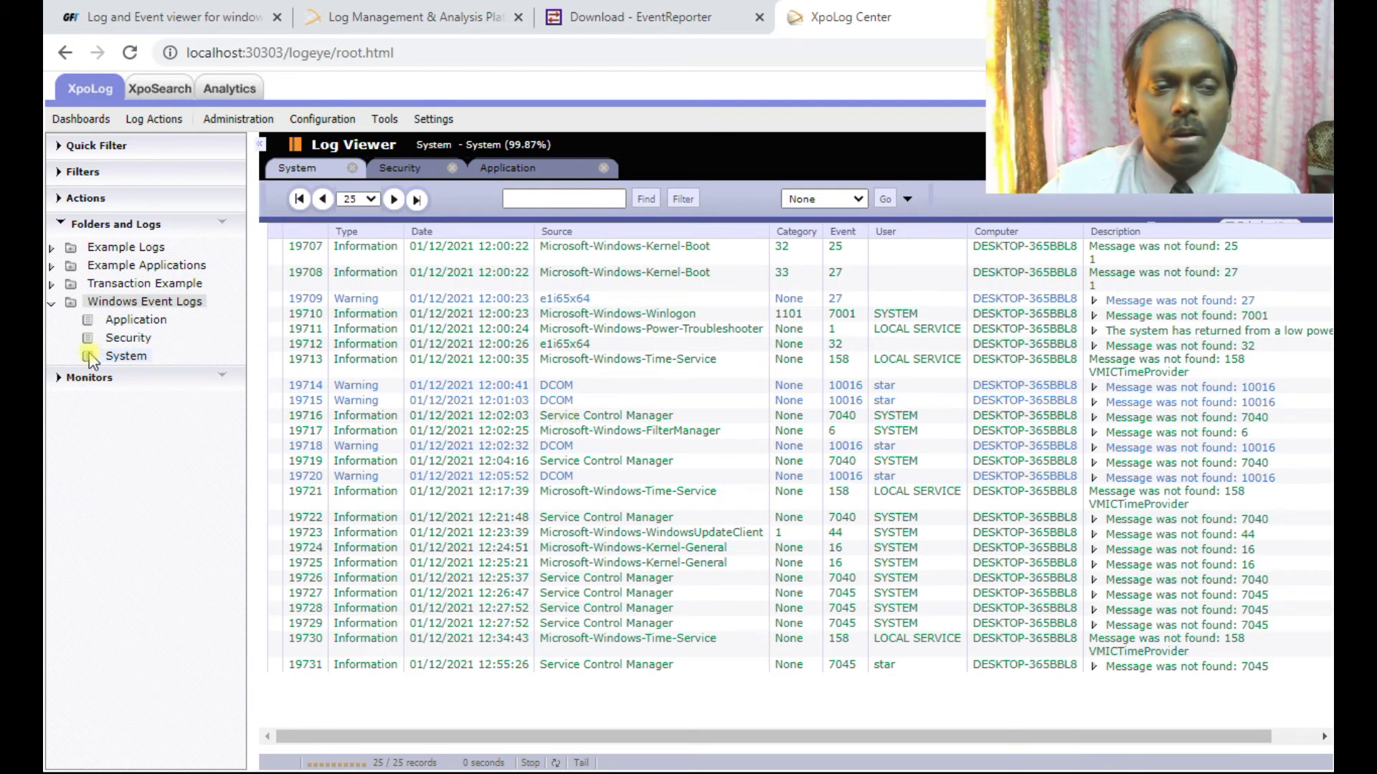
left_click(130, 321)
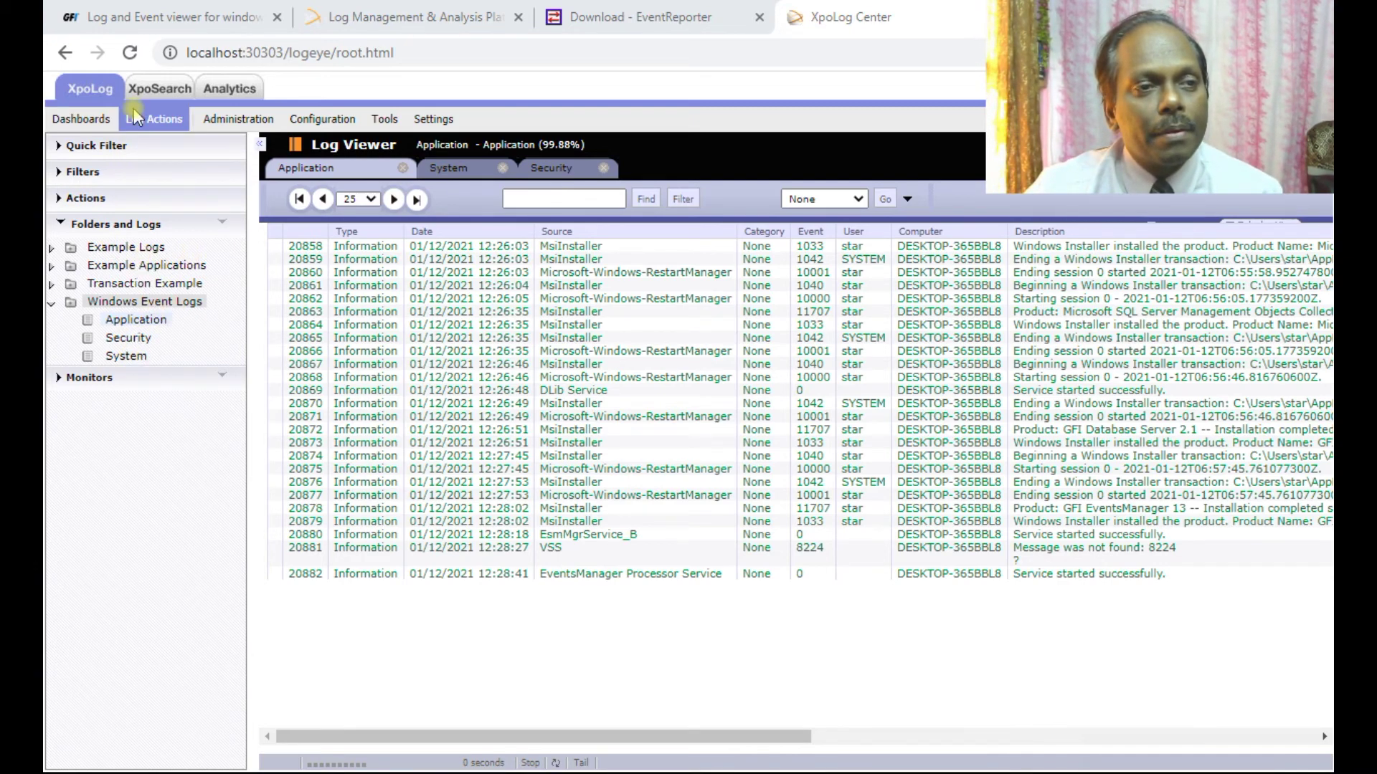
Show the Analytics summary's Most Severe Problems table, then switch to the Word notes
left_click(227, 91)
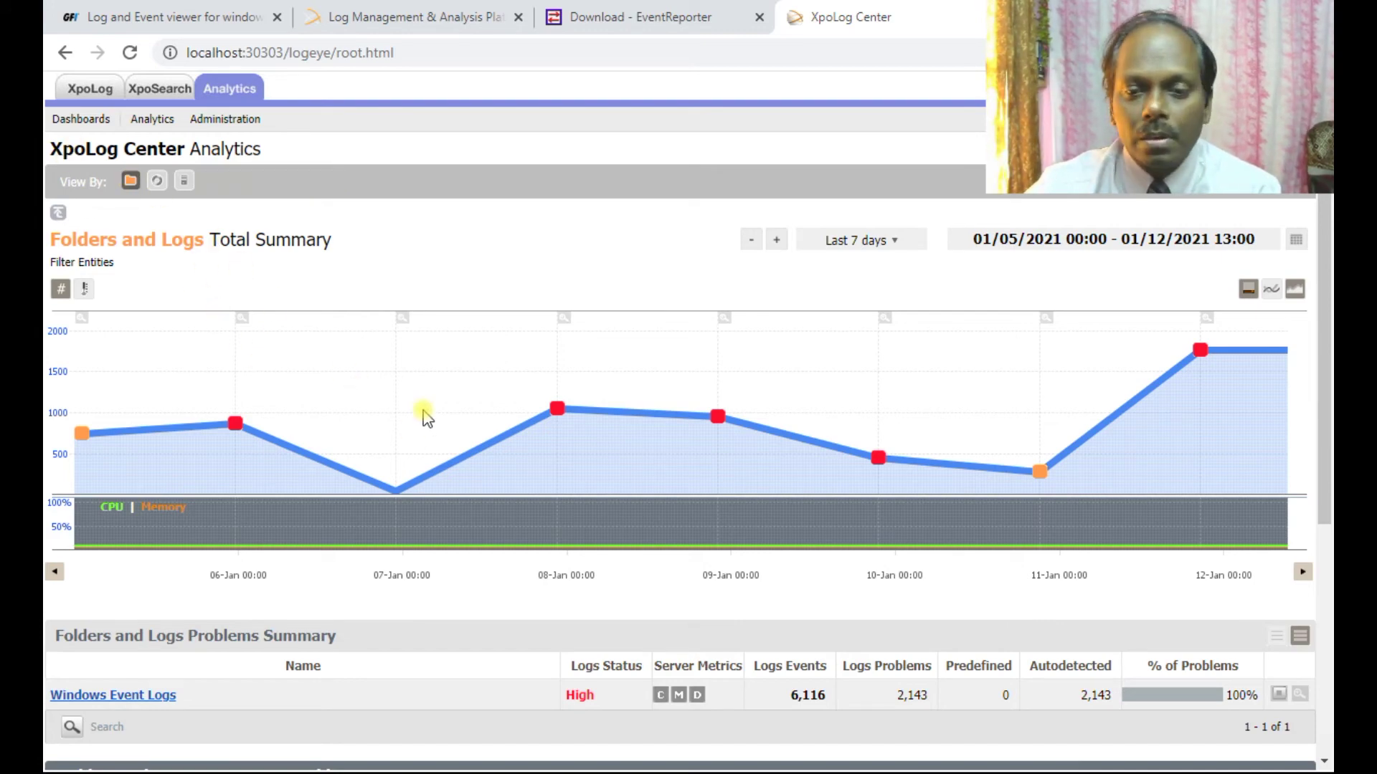
scroll(424, 408, "down", 5)
key("alt+Tab")
key("alt+Tab")
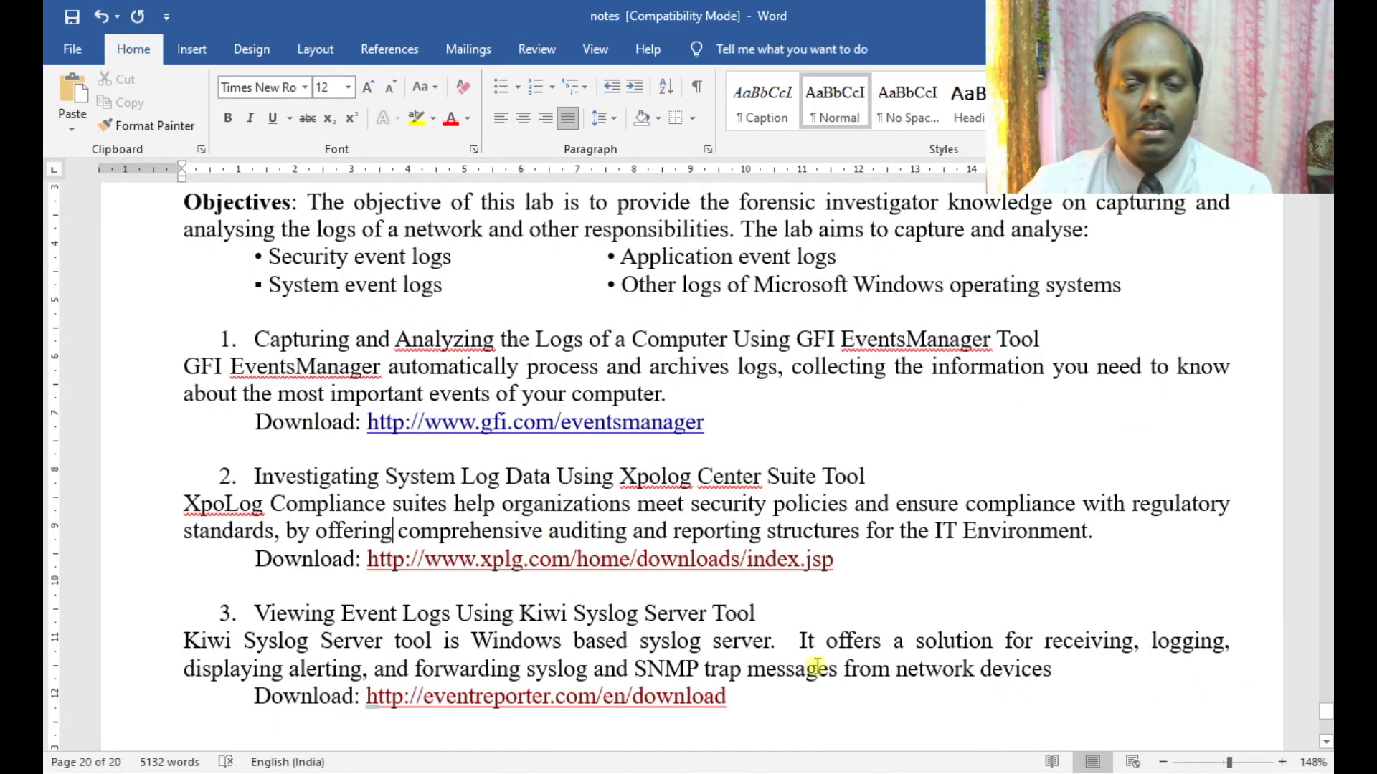
Scroll the lab notes to the tool list, then switch back to XpoLog Analytics
scroll(482, 666, "down", 2)
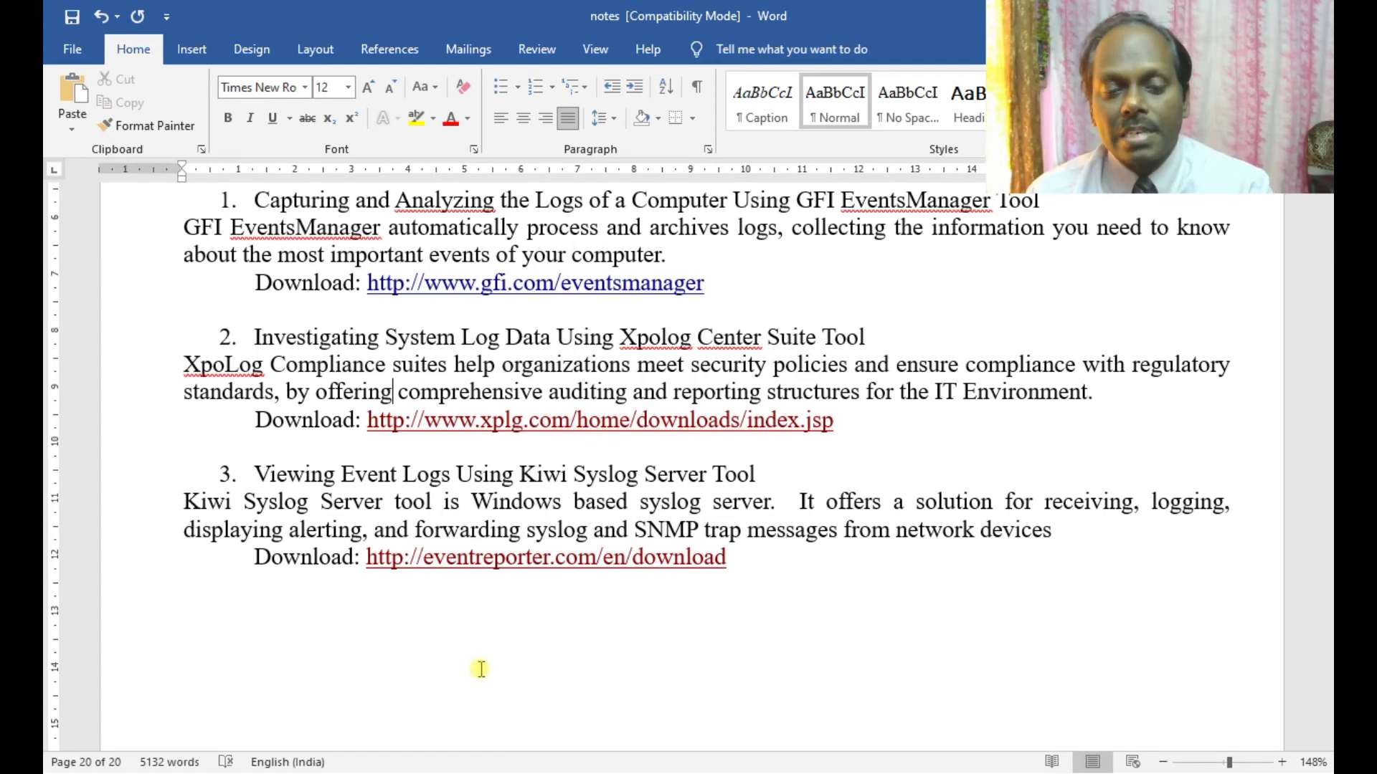
key("alt+Tab")
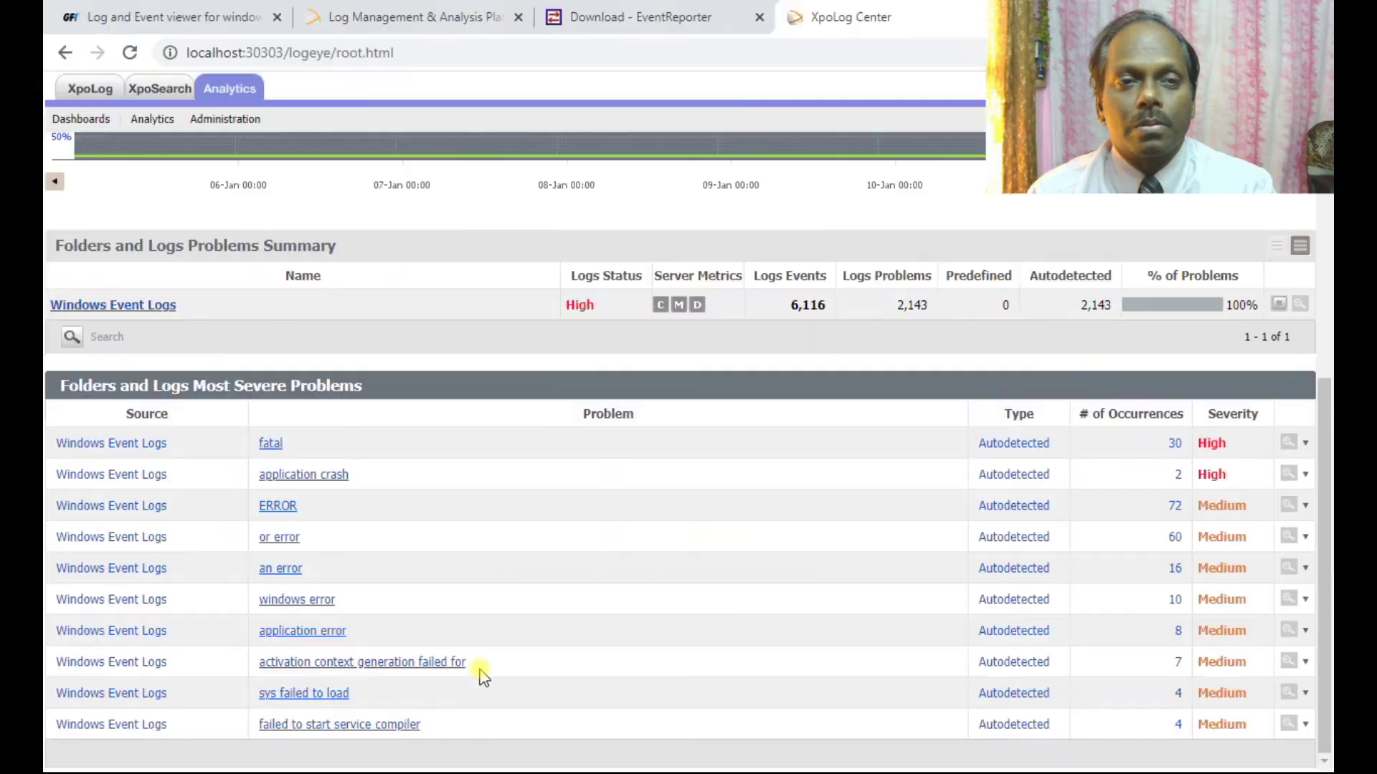
View the EventReporter 17.2b download page, then switch to the XpoLog Center Suite folder
left_click(627, 21)
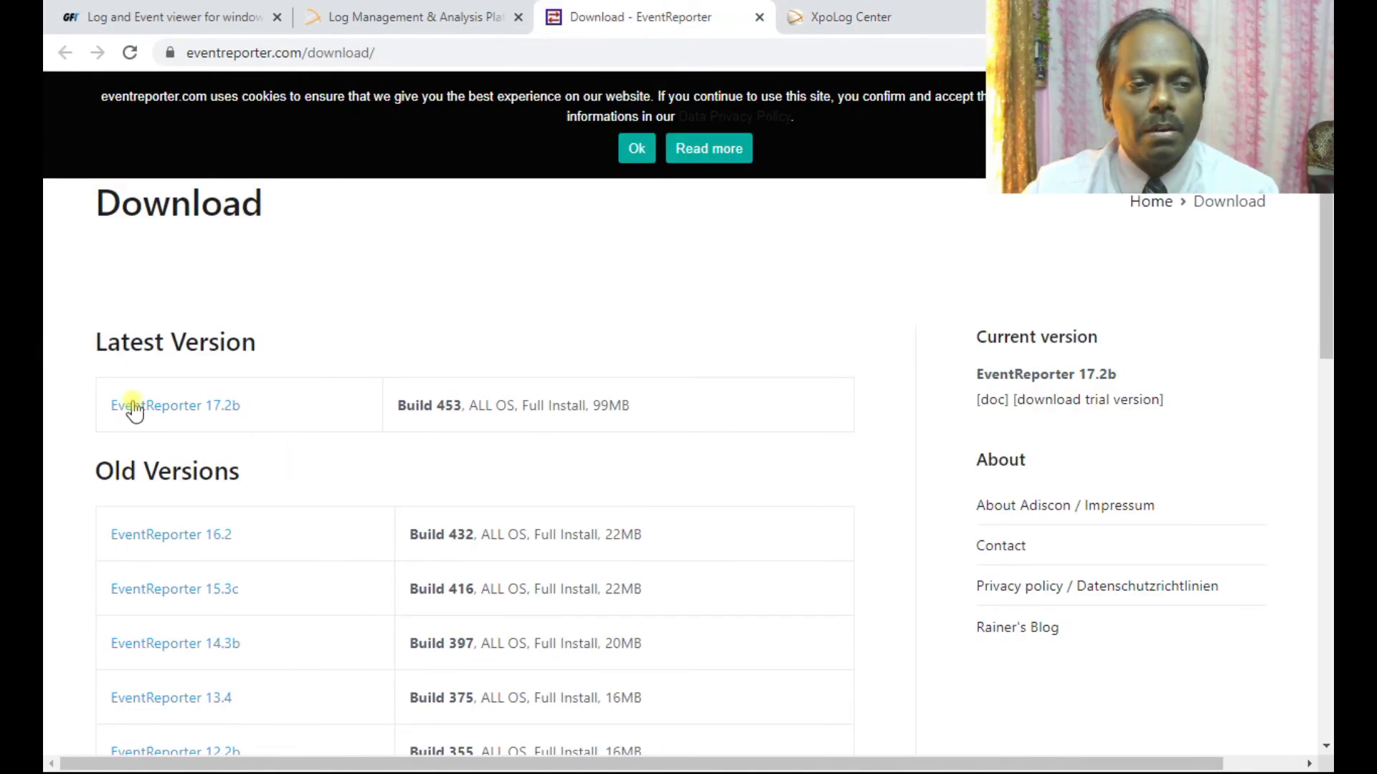
scroll(304, 519, "down", 7)
scroll(304, 519, "up", 7)
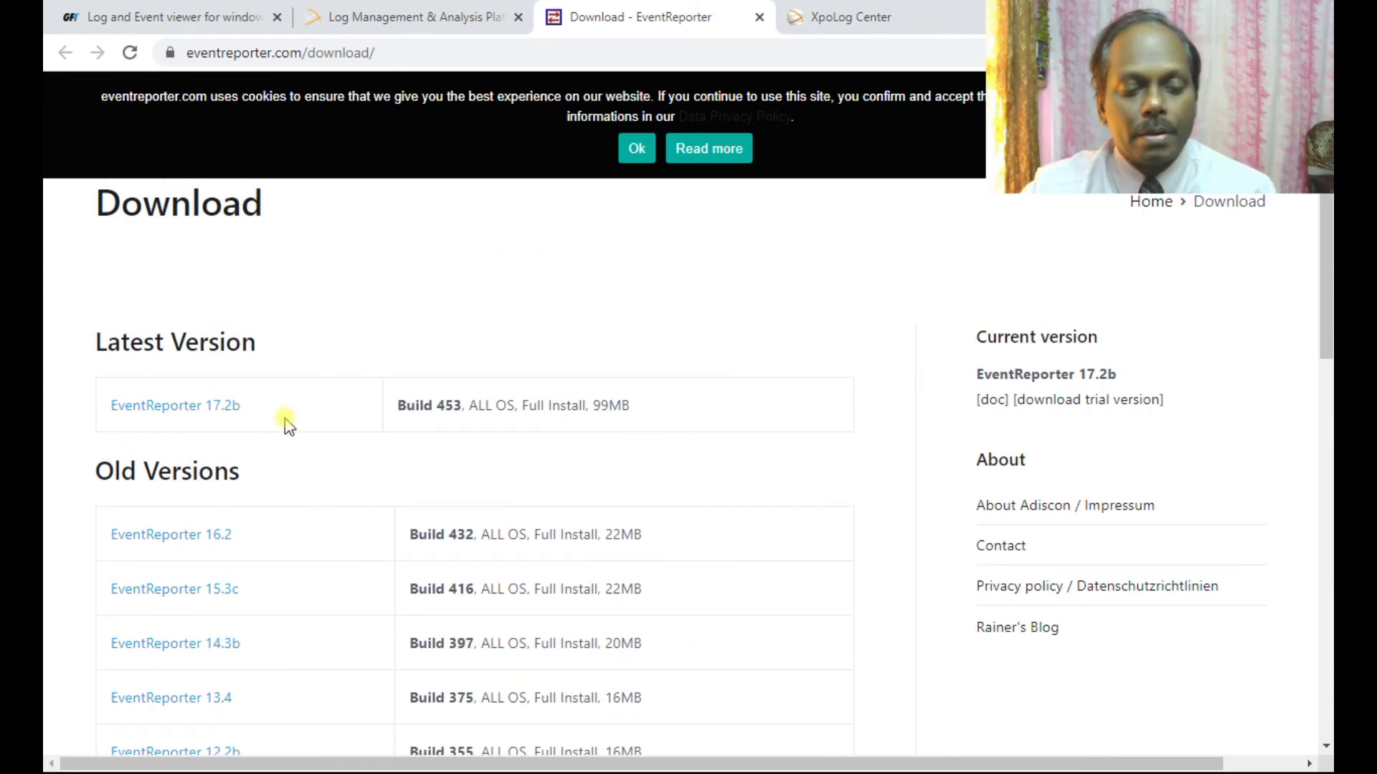
key("alt+Tab")
key("Tab")
key("Tab")
key("Tab")
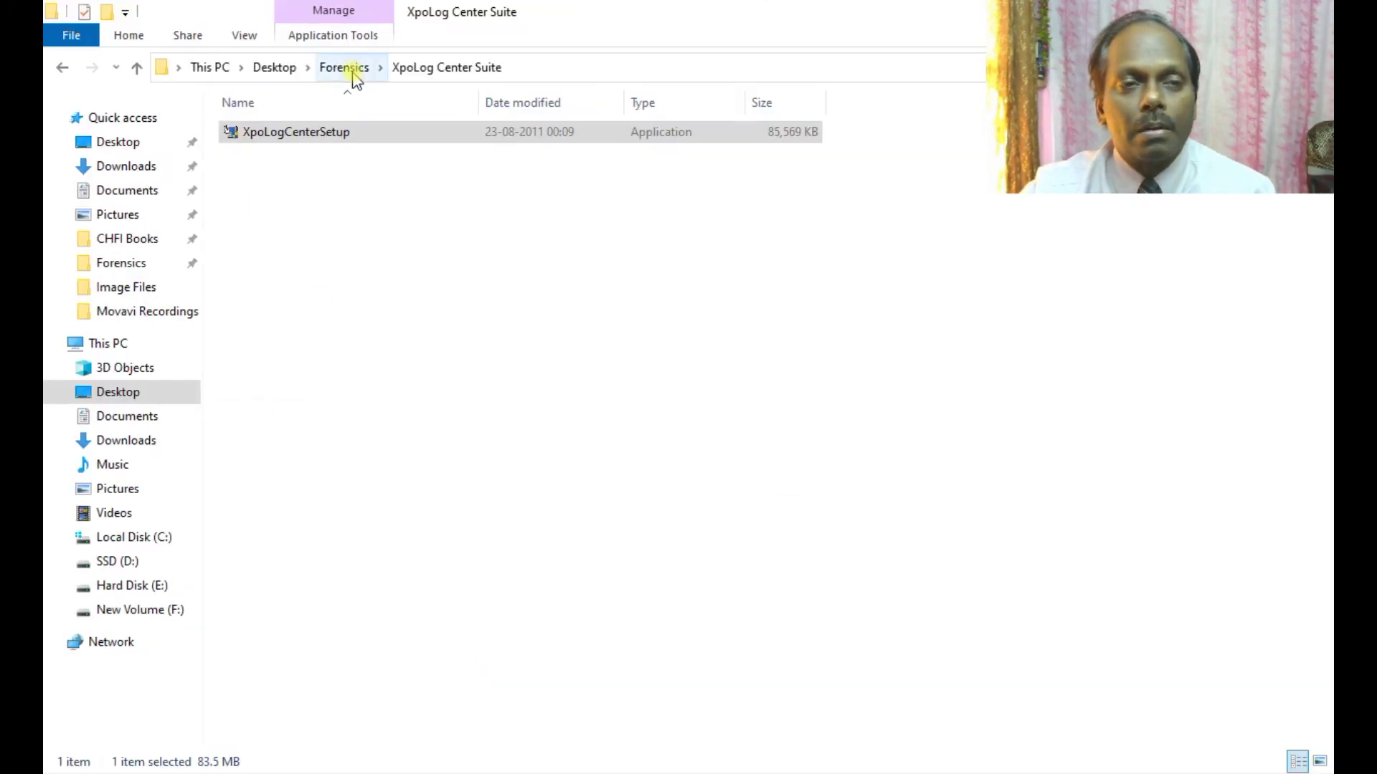
Run the evtrpt setup from the Forensics > Event Reporter folder
left_click(346, 67)
double_click(278, 324)
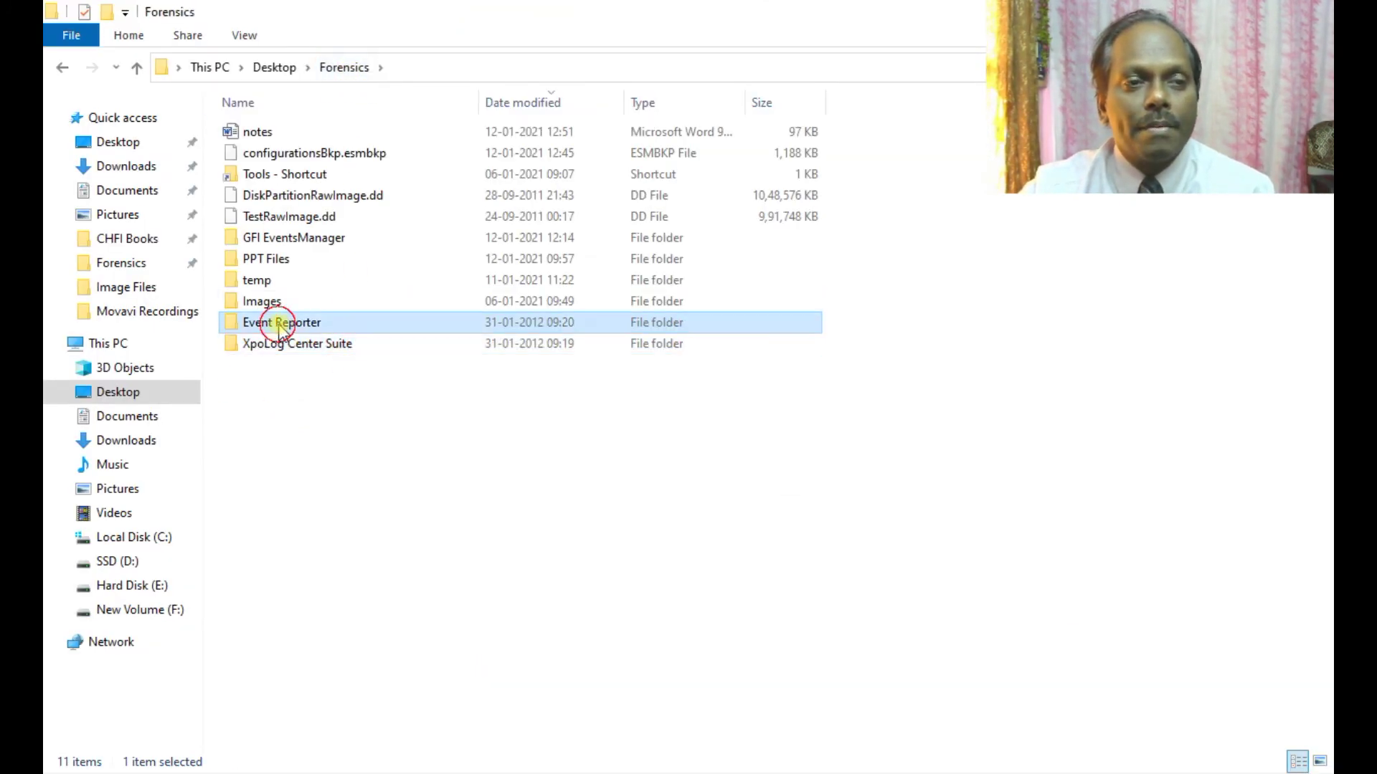
double_click(262, 133)
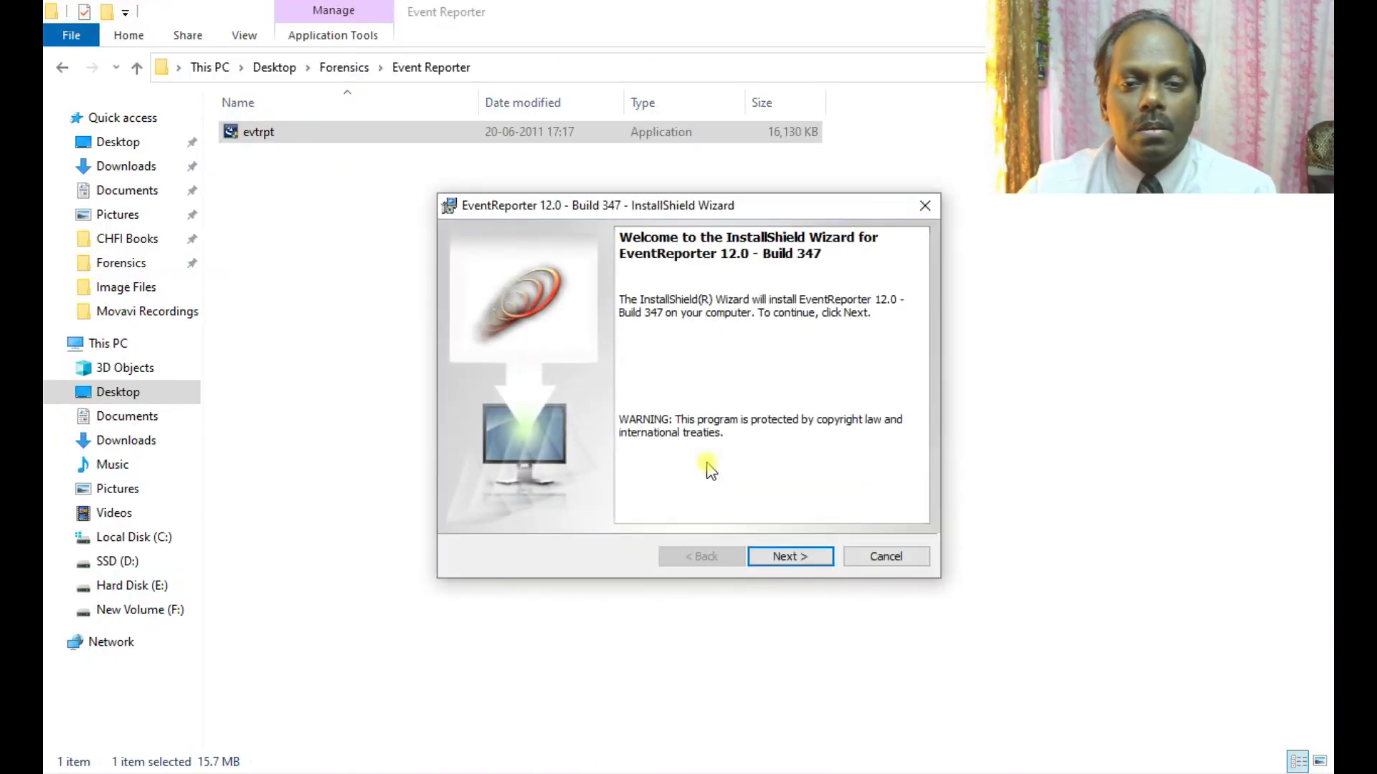
Install EventReporter 12.0 with default folder and complete setup, then launch it in English
left_click(794, 557)
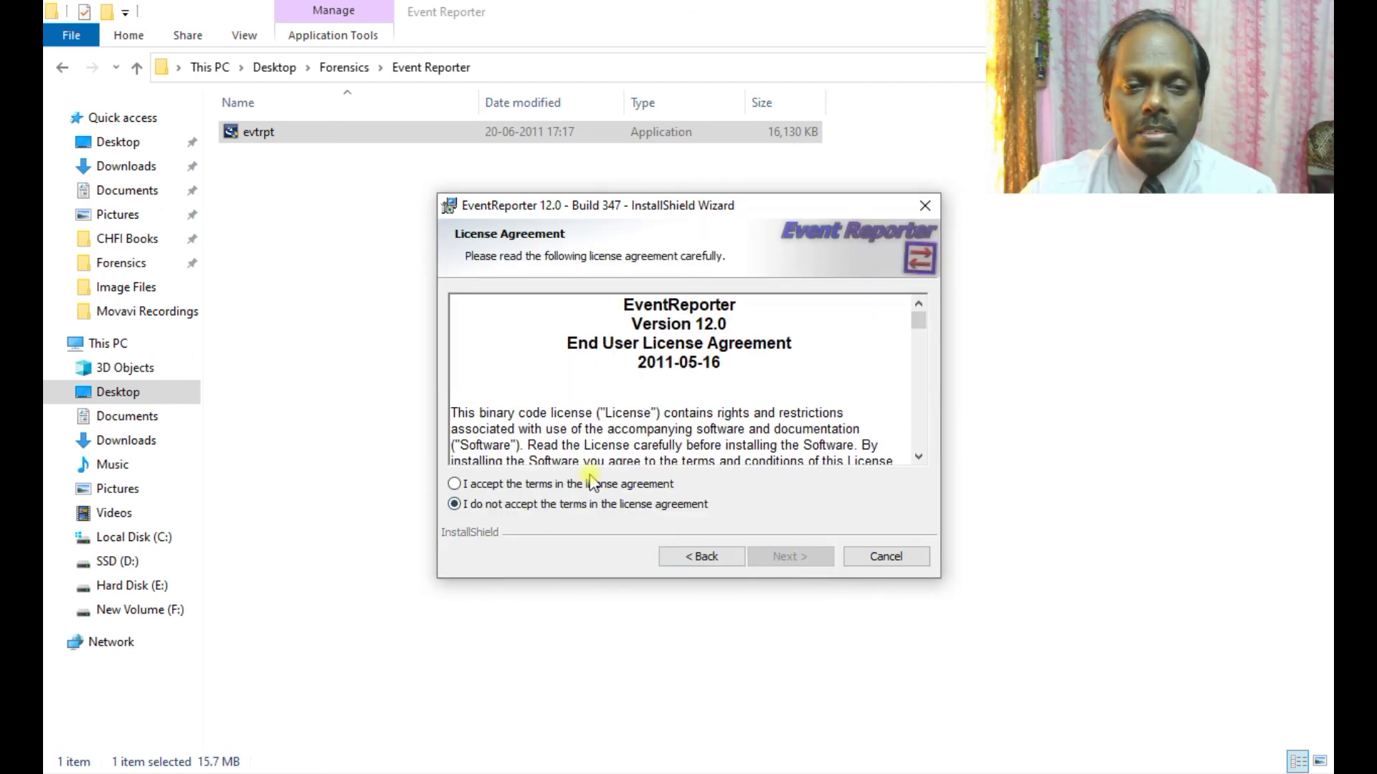
left_click(593, 483)
left_click(777, 558)
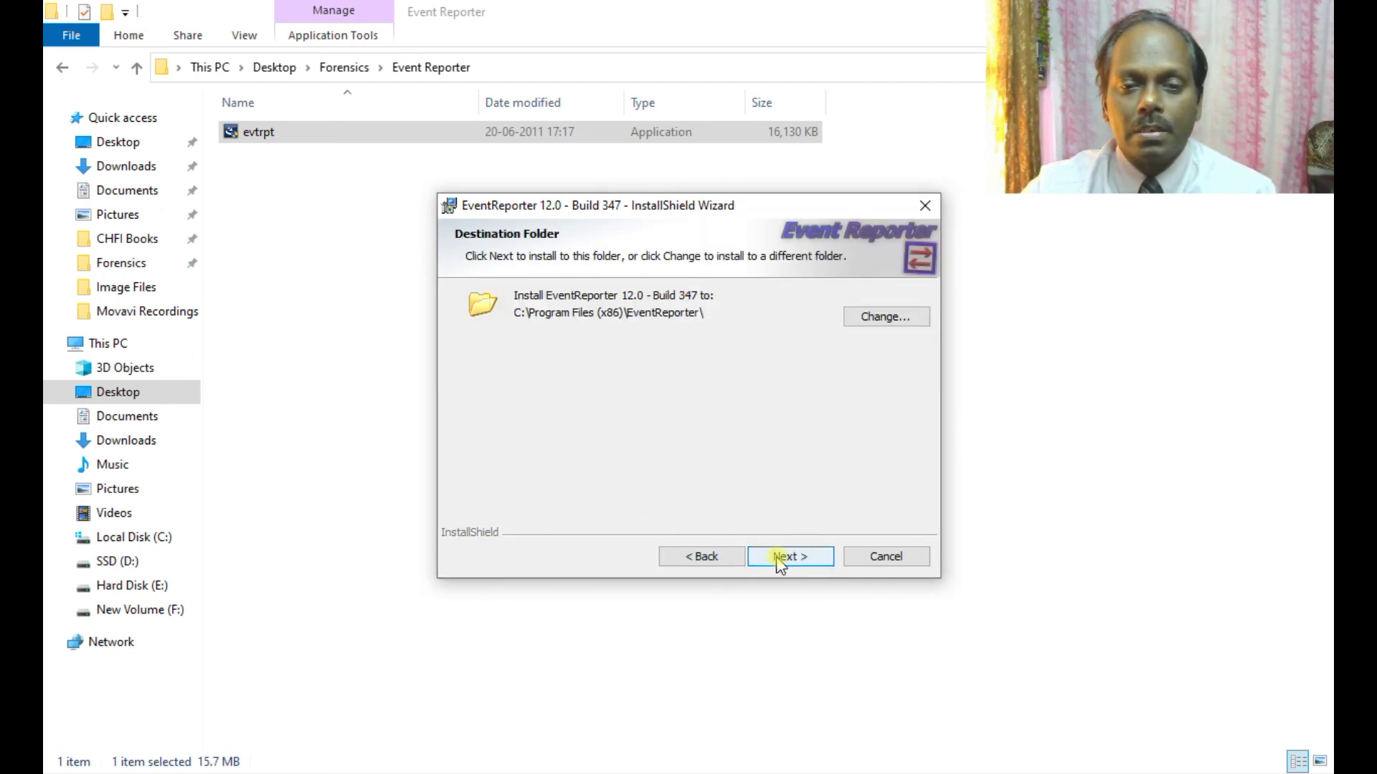
left_click(780, 563)
left_click(780, 565)
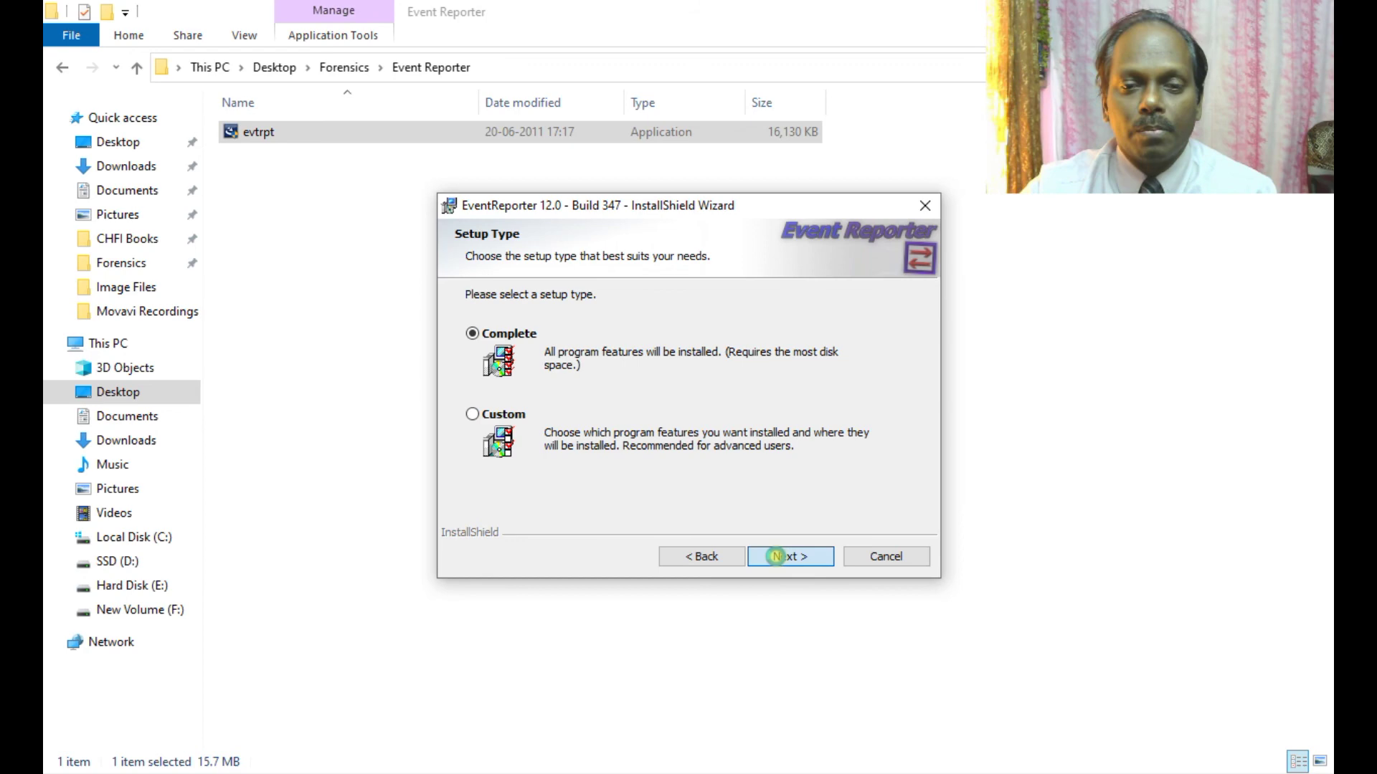
left_click(779, 564)
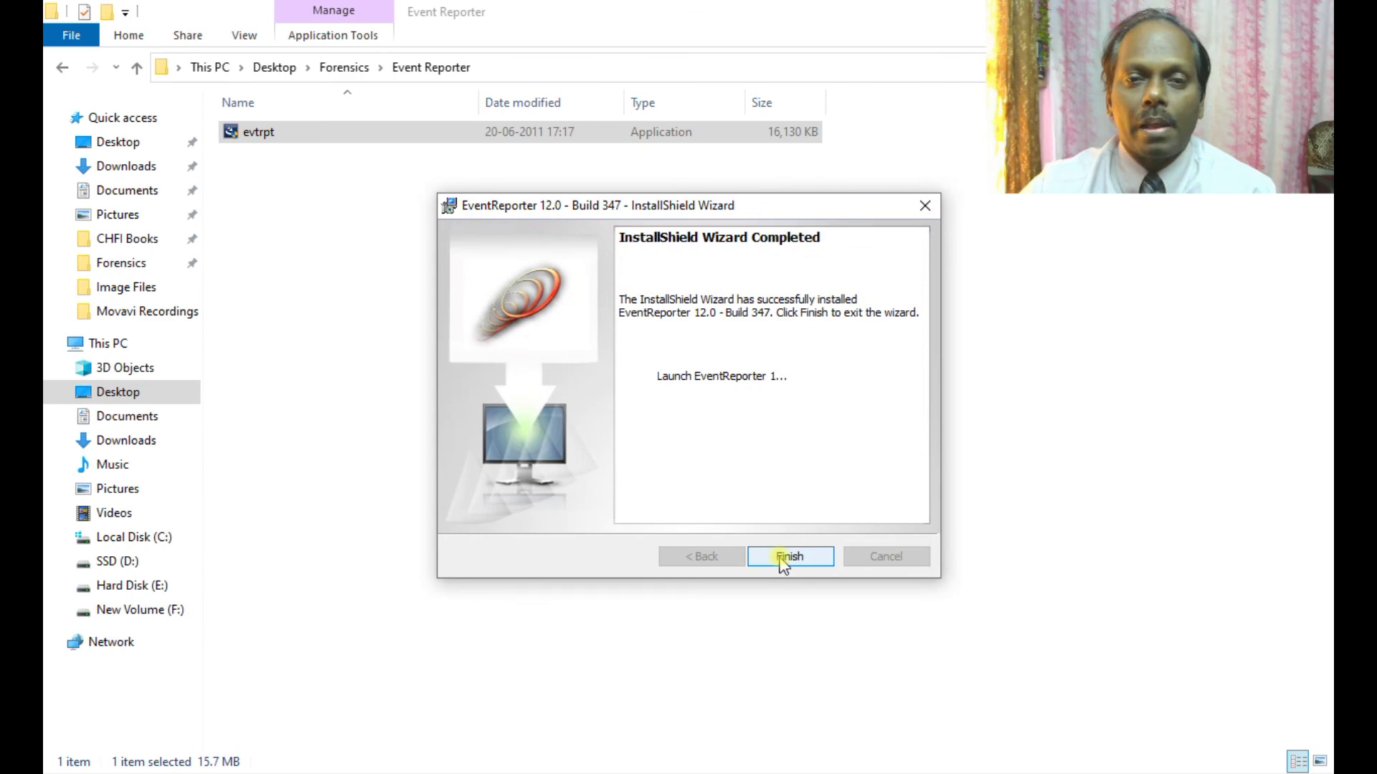
left_click(789, 557)
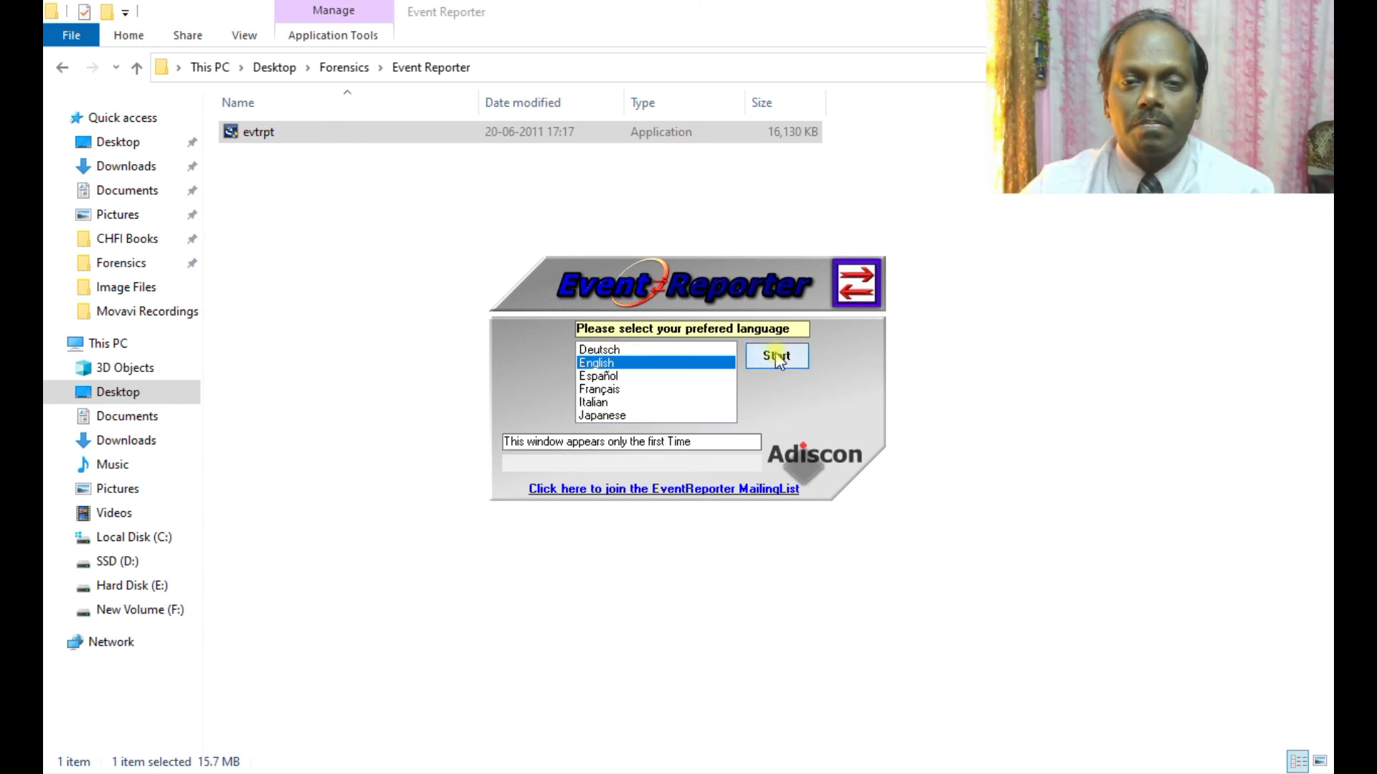
left_click(777, 356)
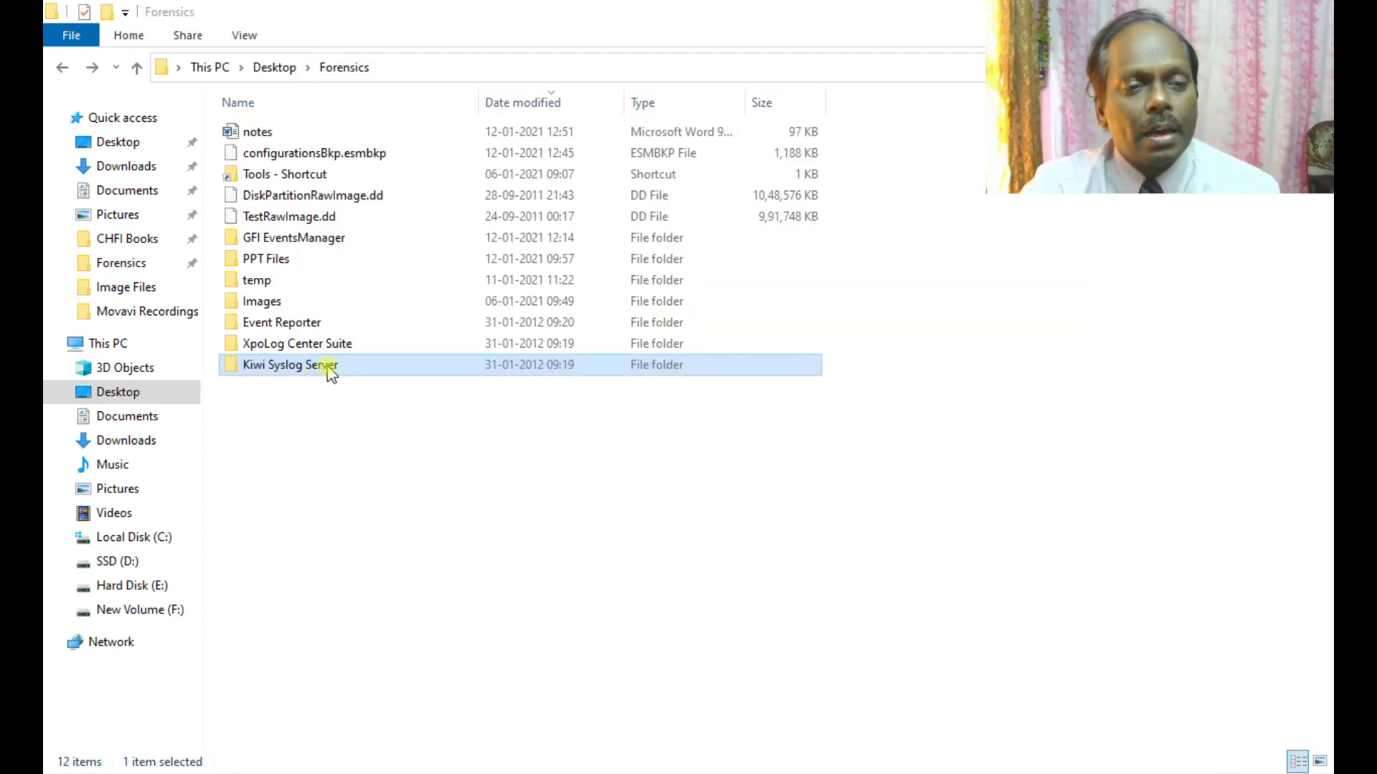
Run Kiwi_Syslog_Server_9.2.1.Eval.setup from the Kiwi Syslog Server folder, approving UAC
double_click(327, 366)
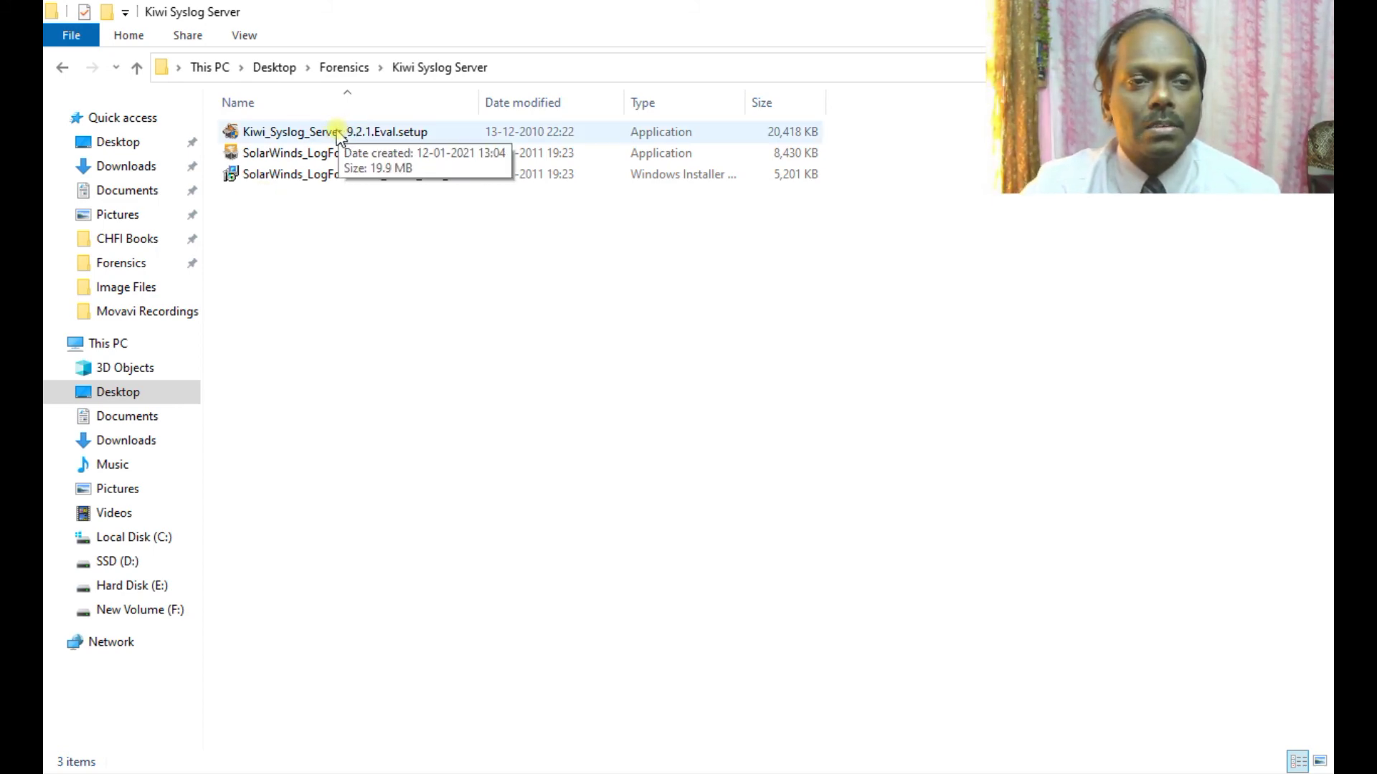
double_click(416, 132)
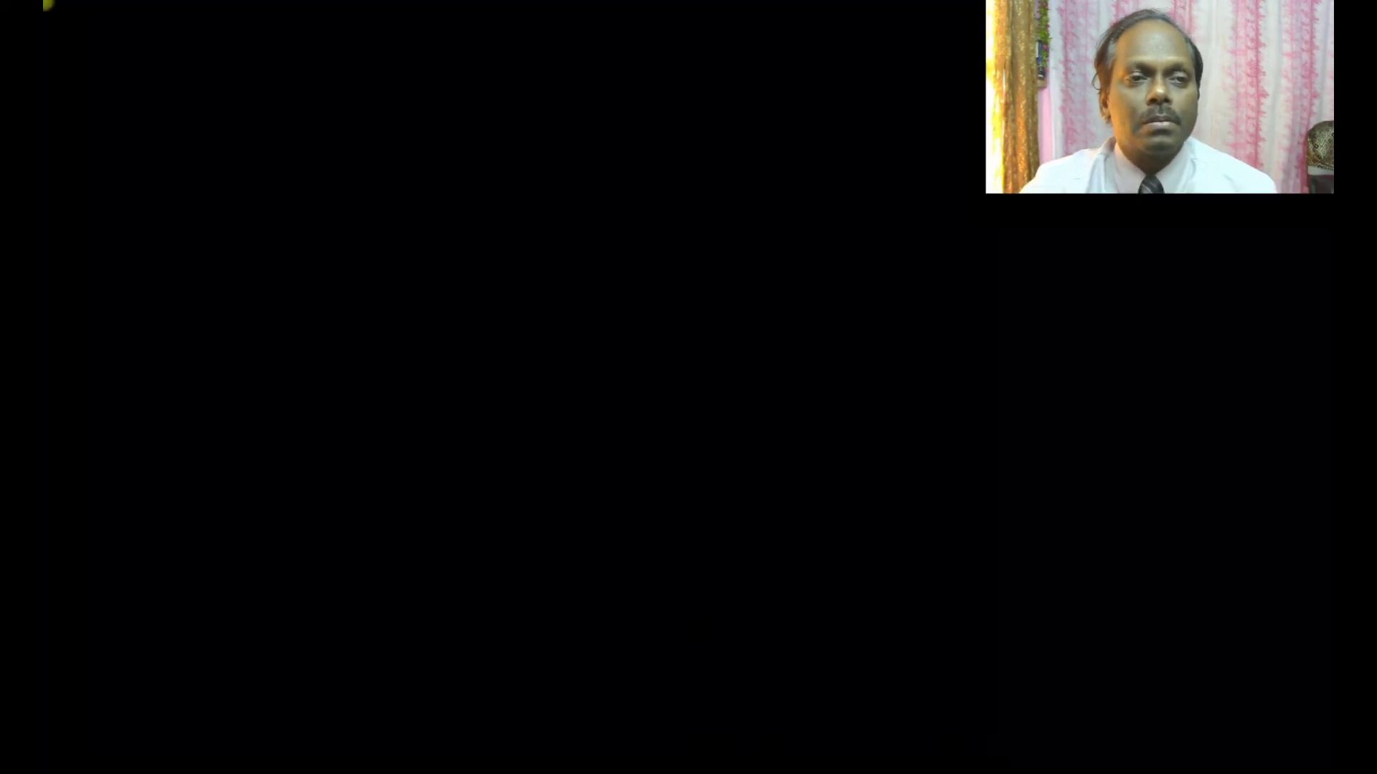
left_click(621, 521)
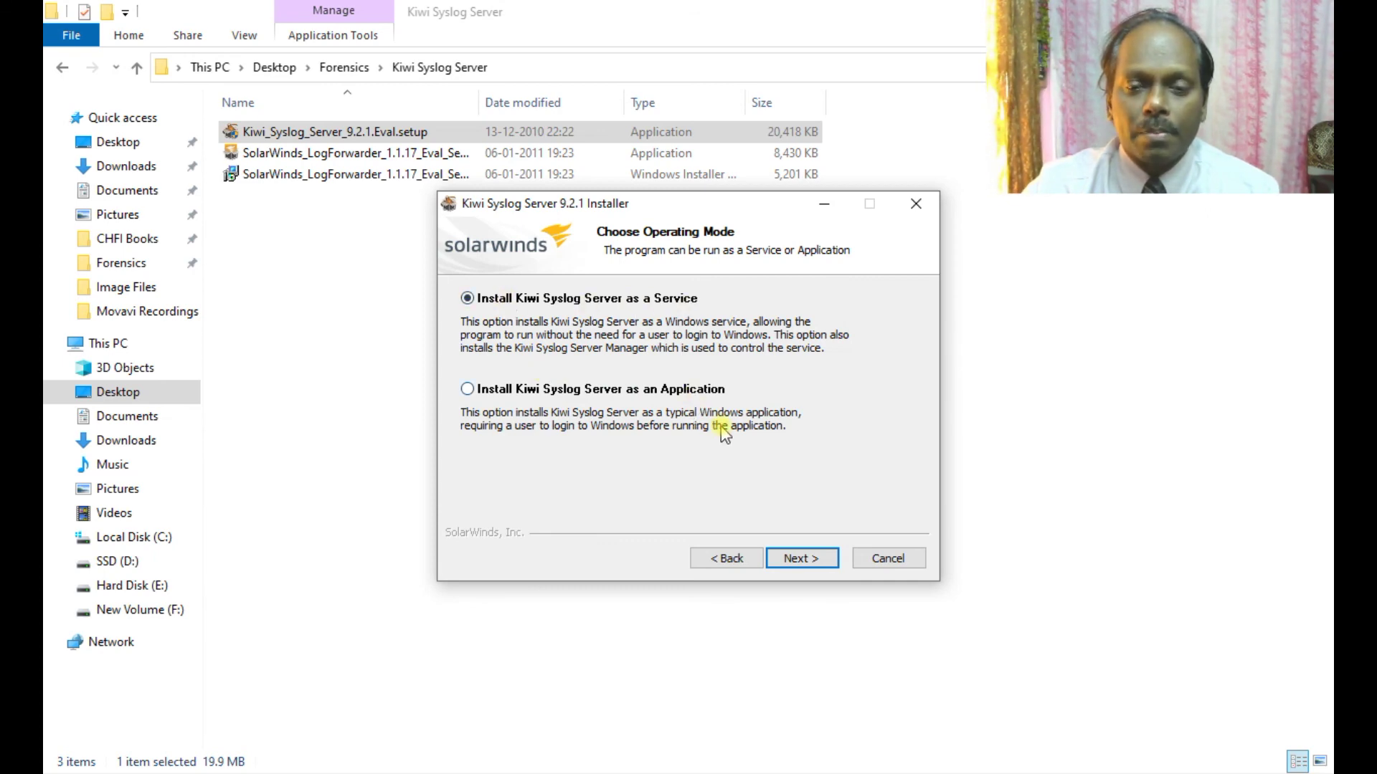
Choose application install mode, keep Web Access, and proceed to its prerequisites wizard
left_click(668, 391)
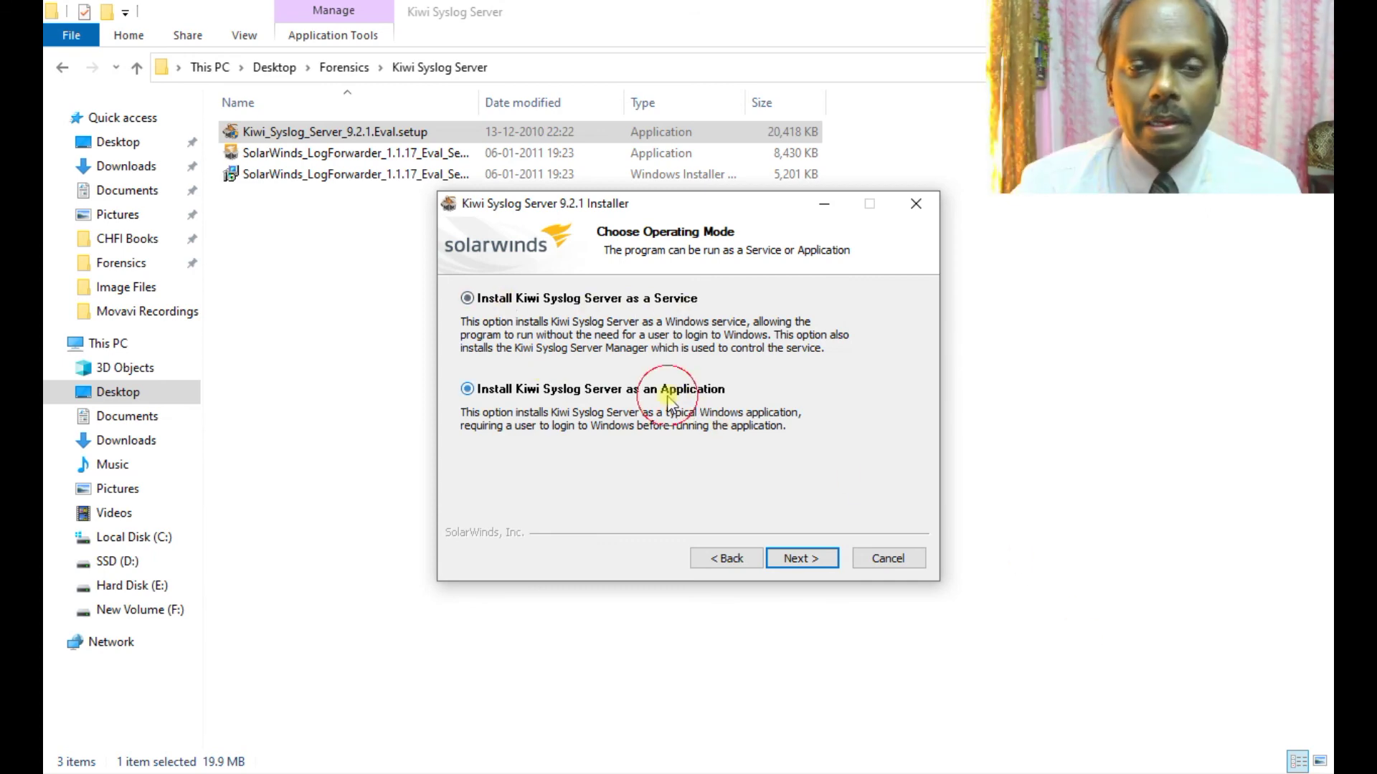
left_click(792, 565)
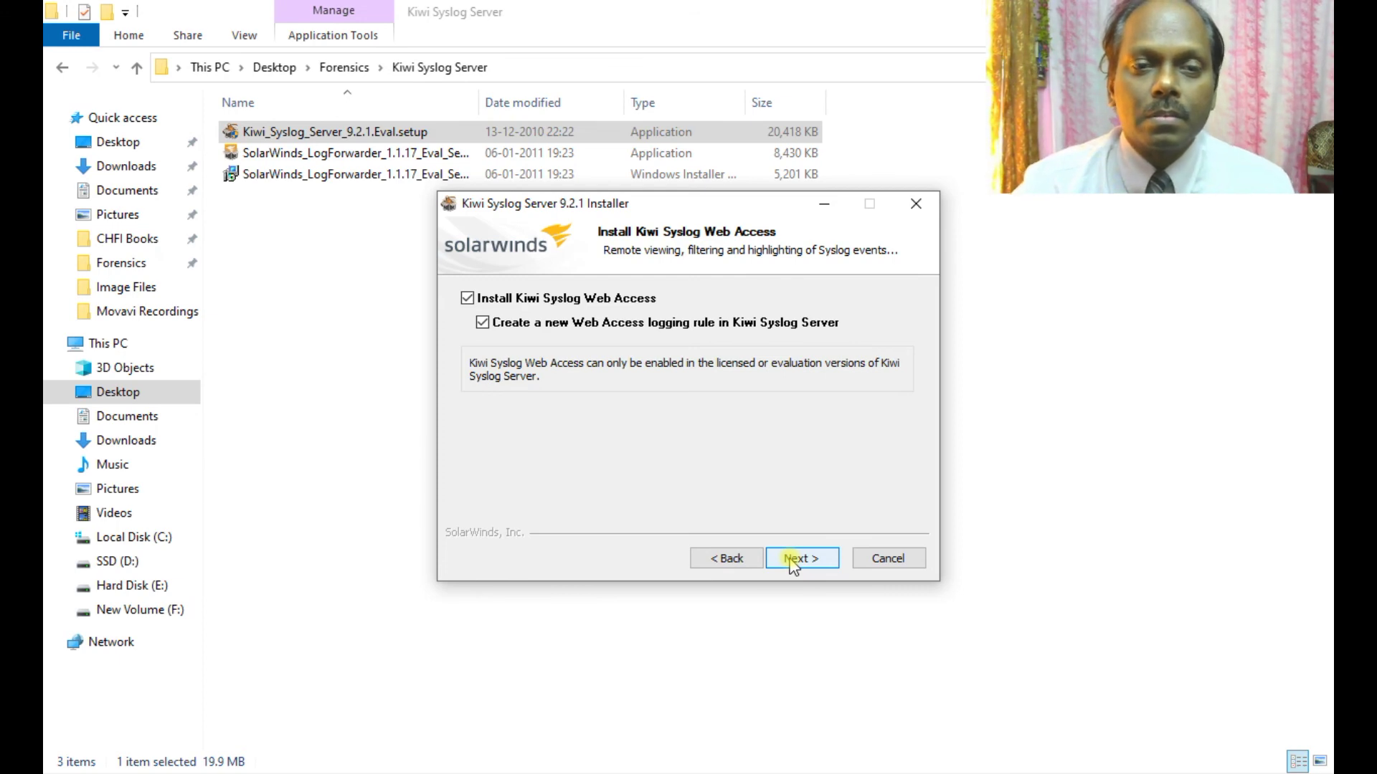
left_click(792, 564)
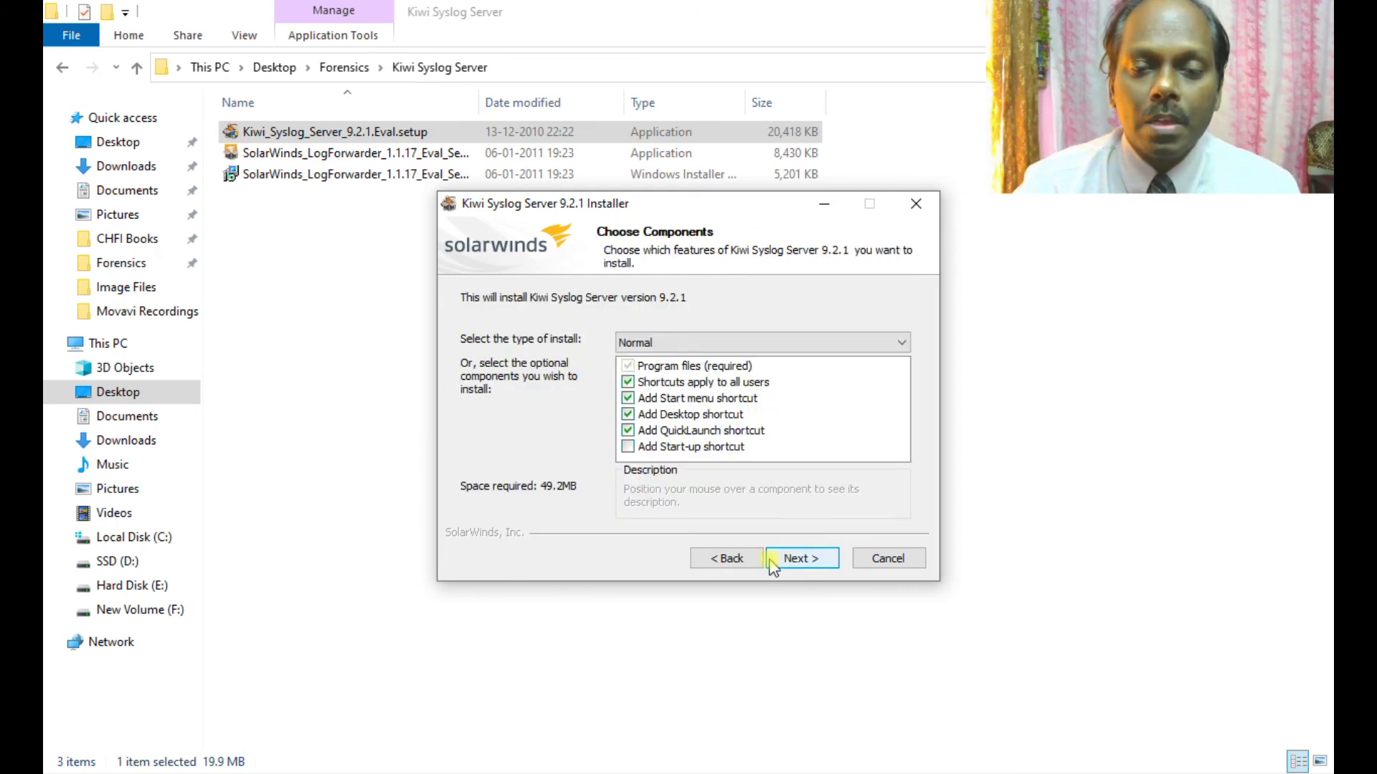
left_click(710, 558)
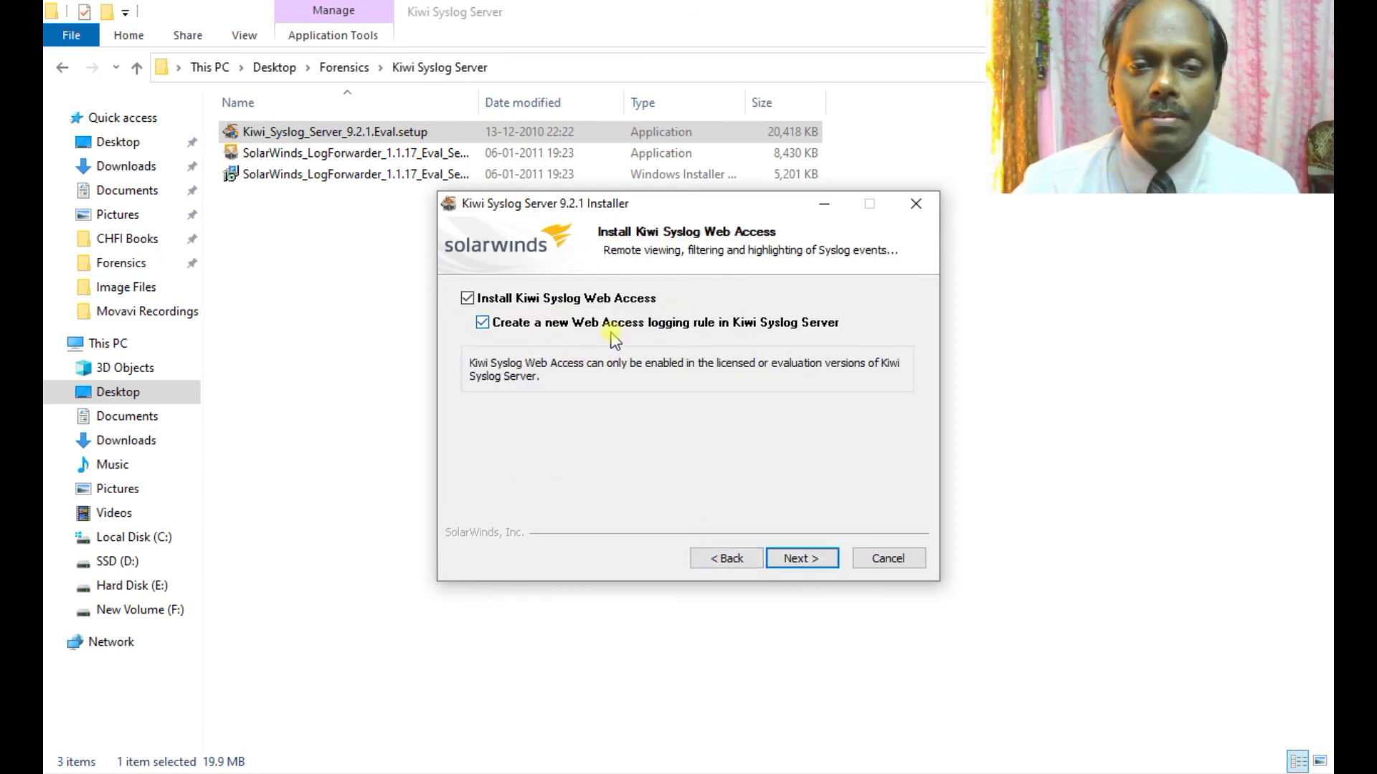
left_click(803, 558)
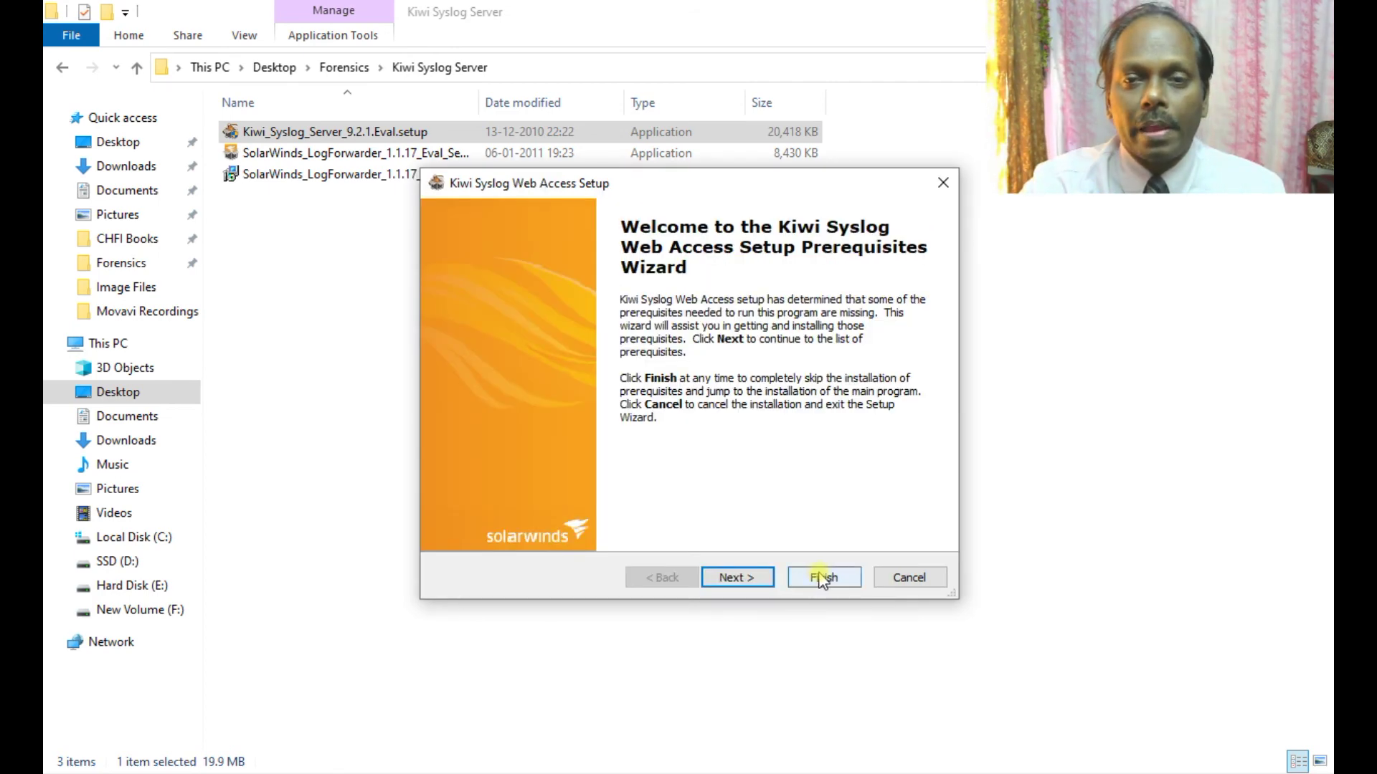
Skip prerequisites and accept default shortcuts, folder and web server on port 8088
left_click(819, 576)
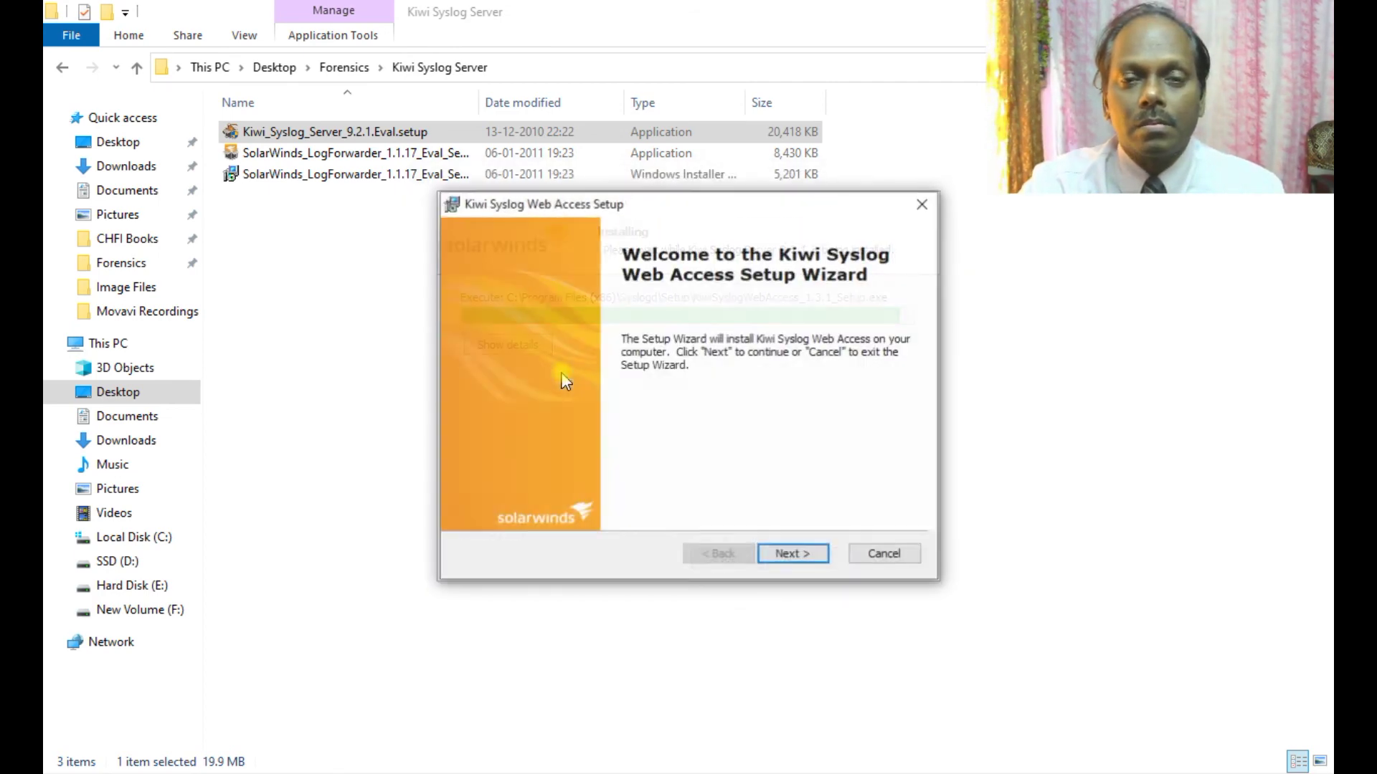
left_click(809, 558)
left_click(809, 558)
left_click(808, 558)
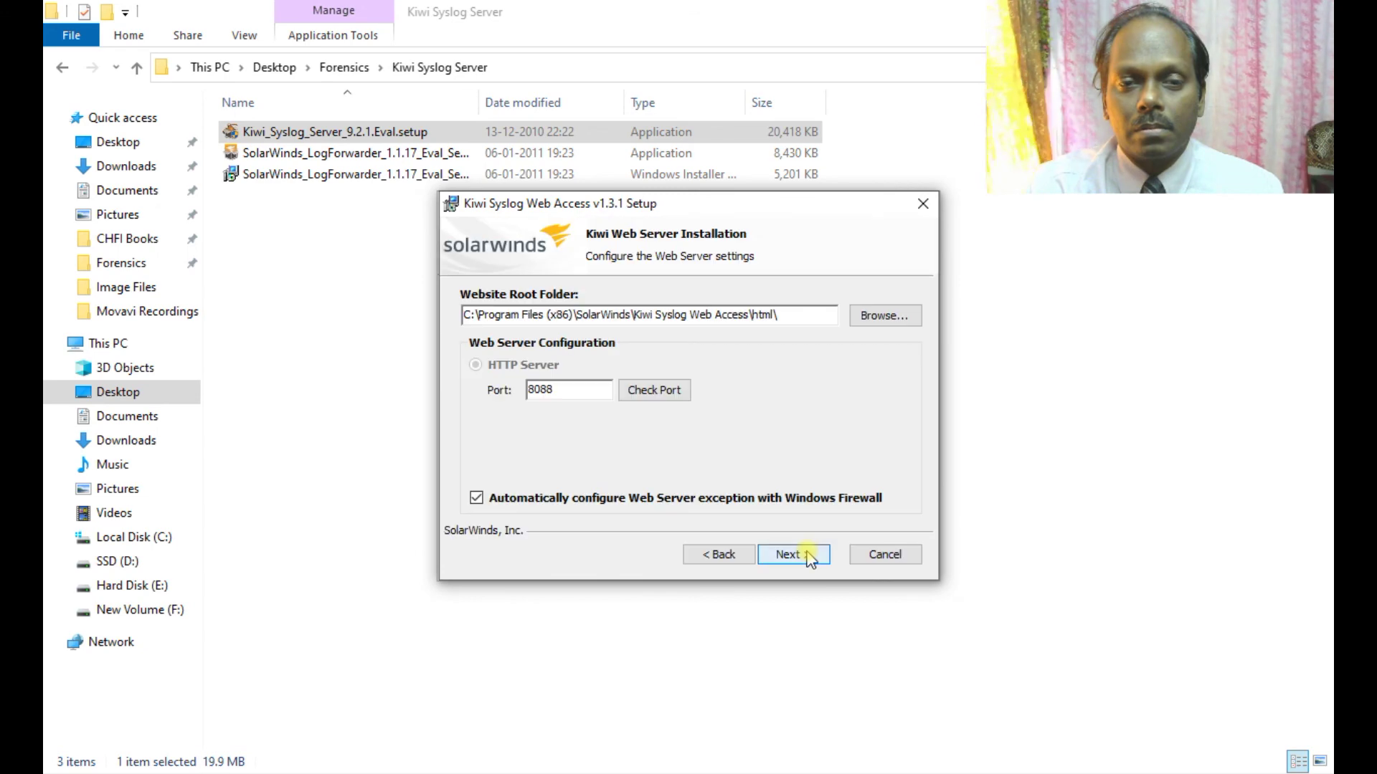
left_click(809, 557)
left_click(719, 555)
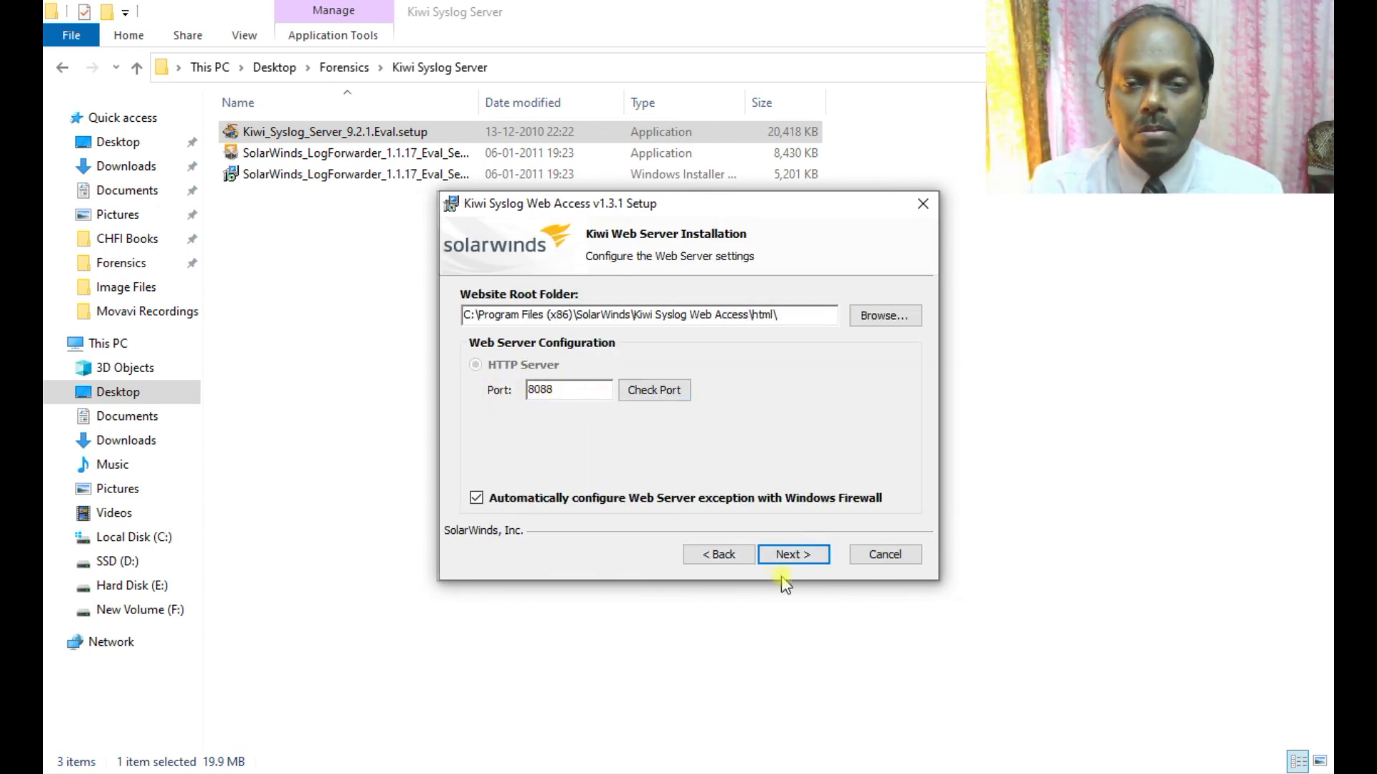
left_click(808, 560)
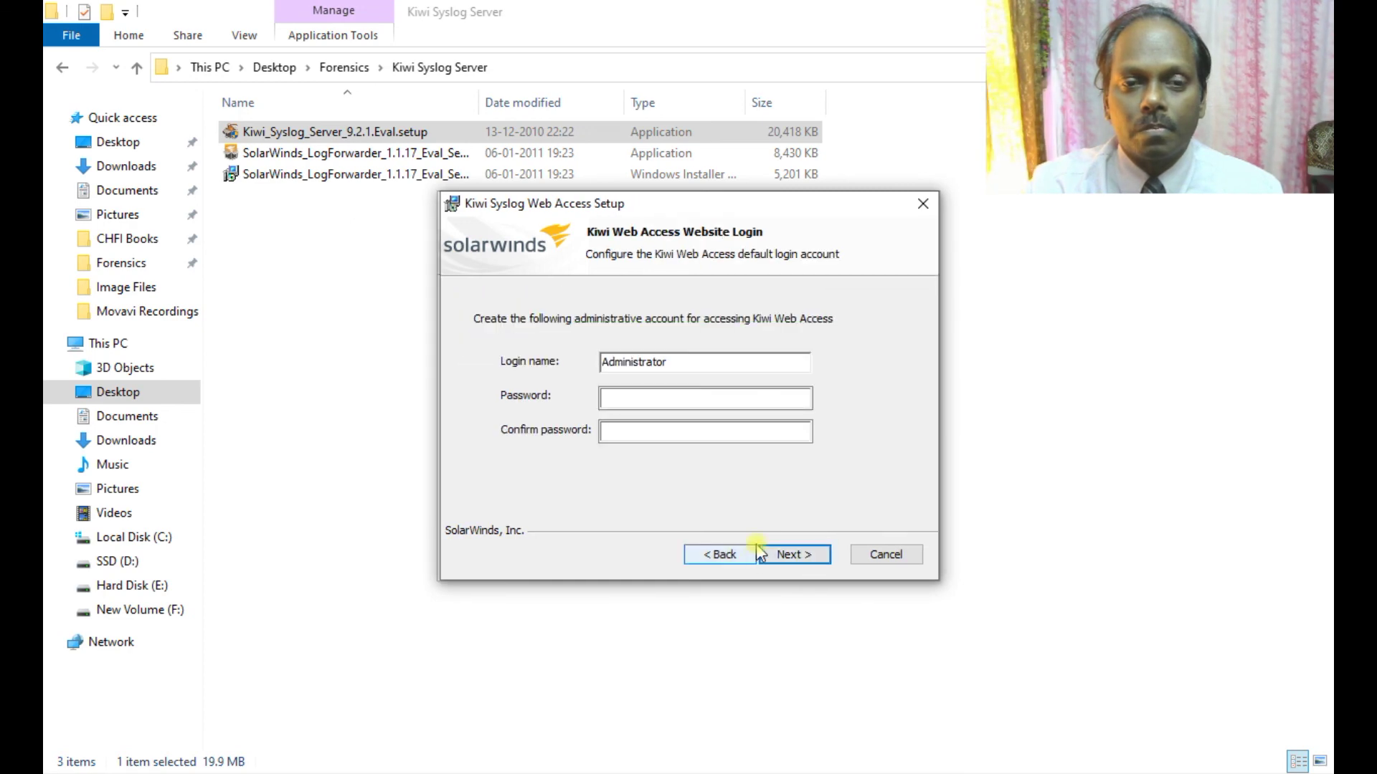
Enter and confirm the administrator password, then install Kiwi Syslog Web Access
left_click(624, 402)
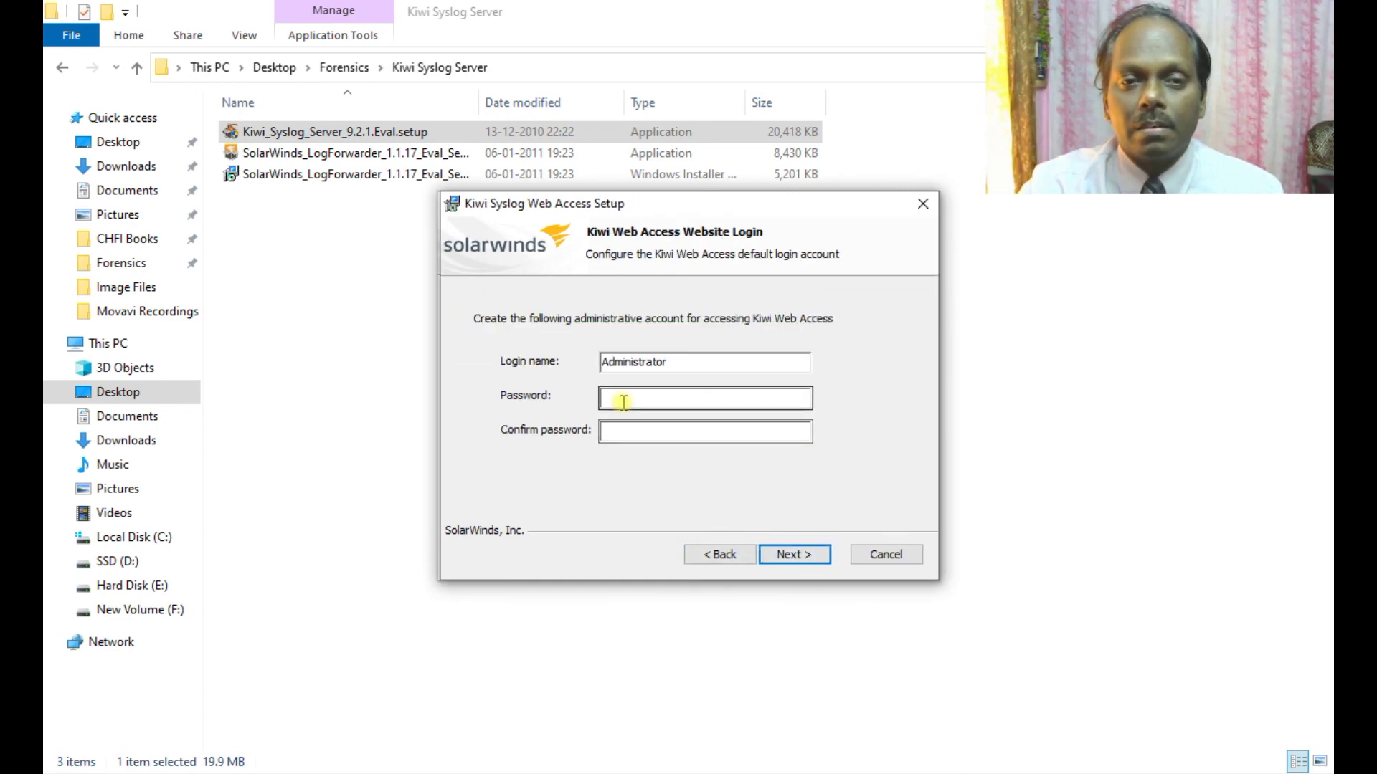
type("*****")
key("Tab")
type("*****")
left_click(792, 555)
left_click(789, 558)
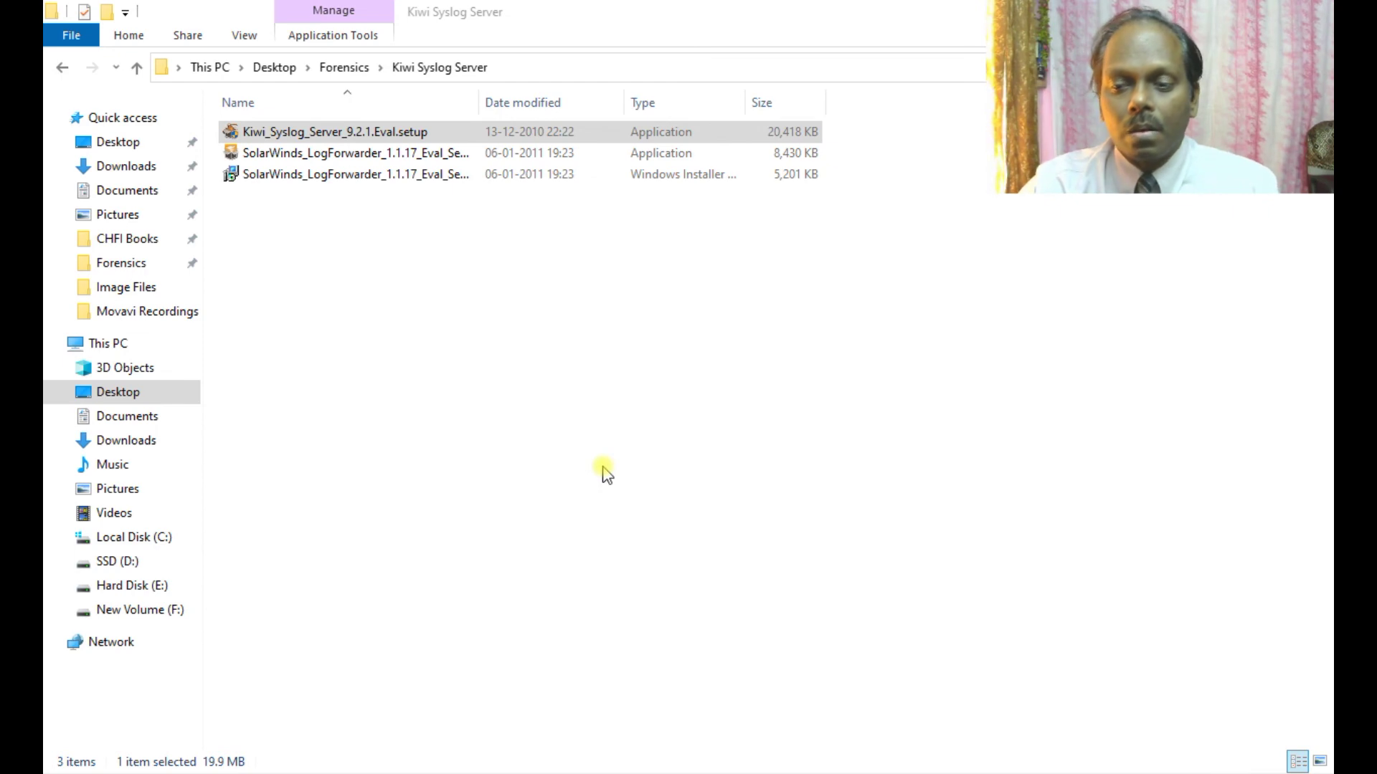
Bring up Kiwi Syslog Server 9.2, accept its default settings notice, and continue the 30-day evaluation
key("alt+Tab")
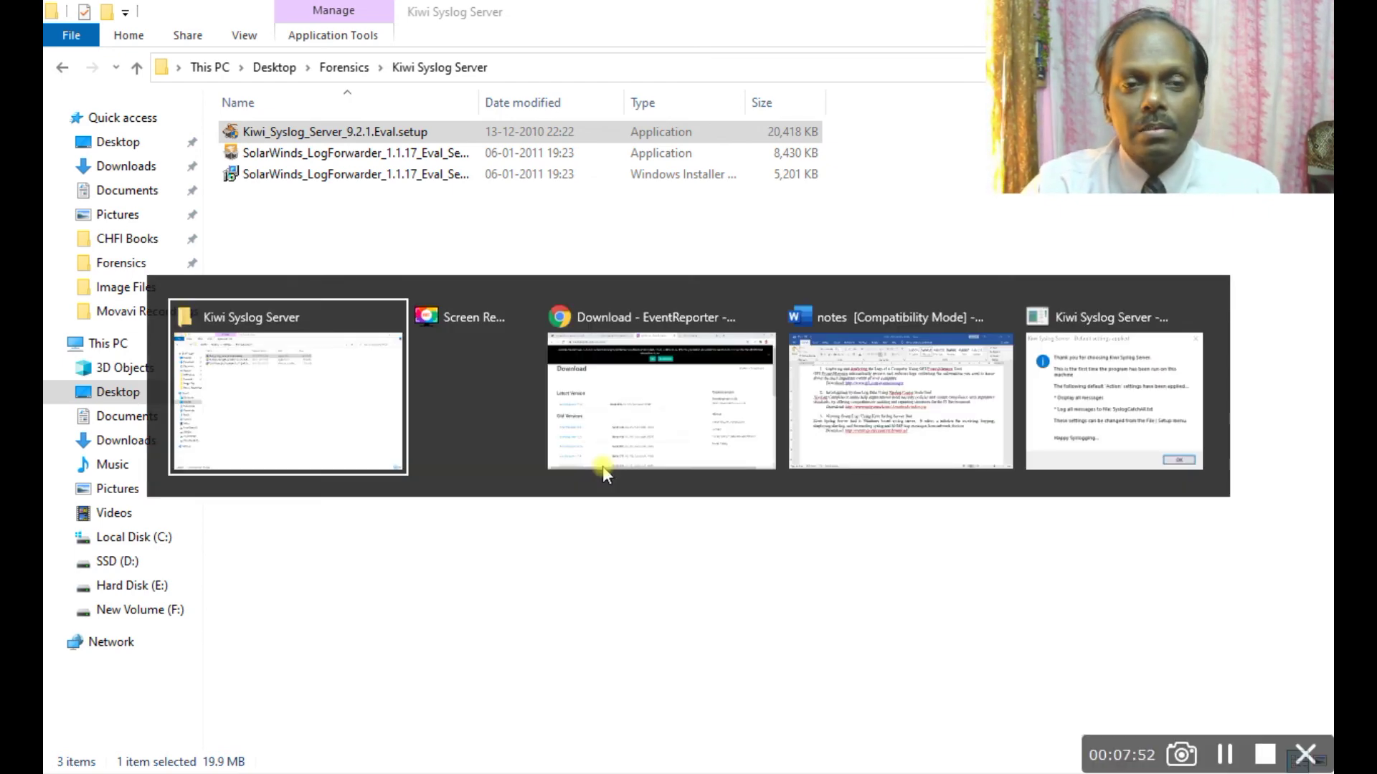
key("alt+Tab")
key("alt+Tab")
key("alt+Tab")
key("alt+Tab")
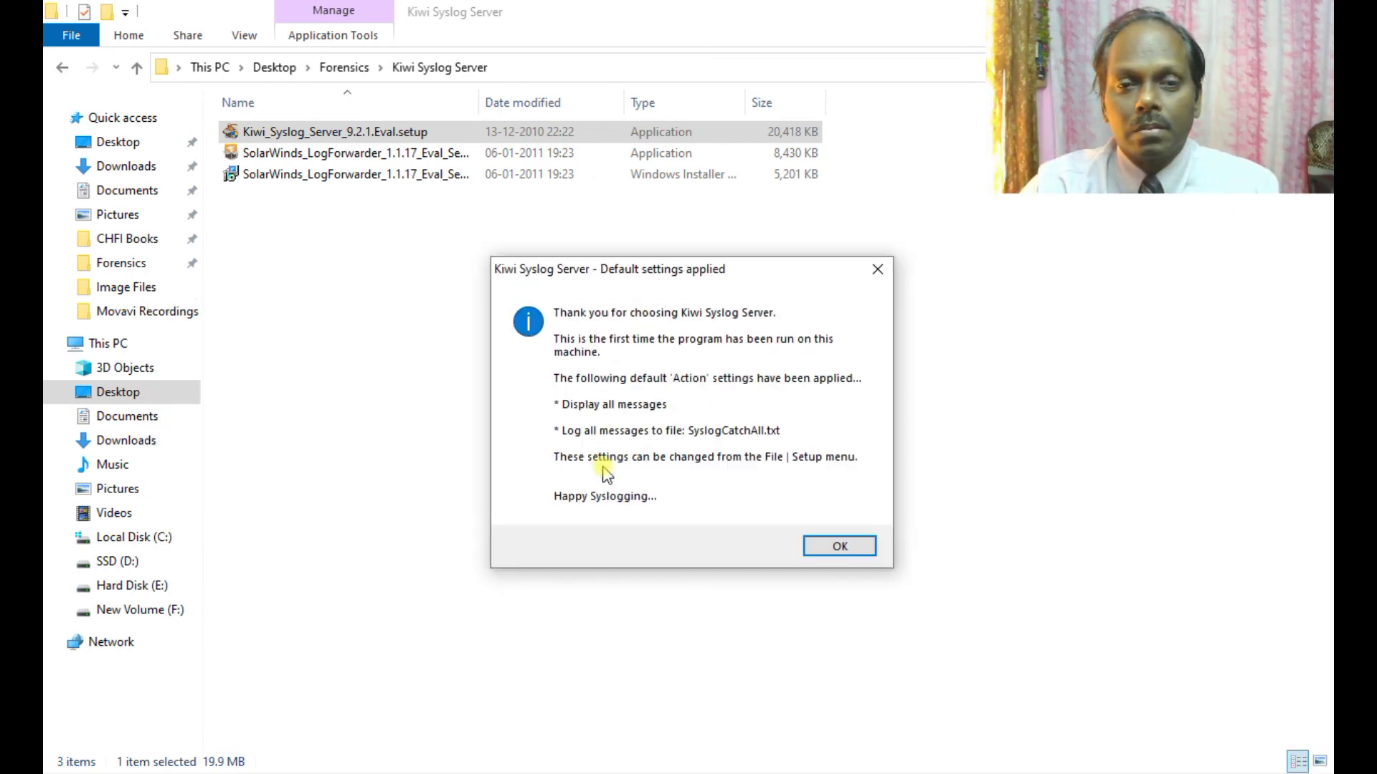
left_click(838, 546)
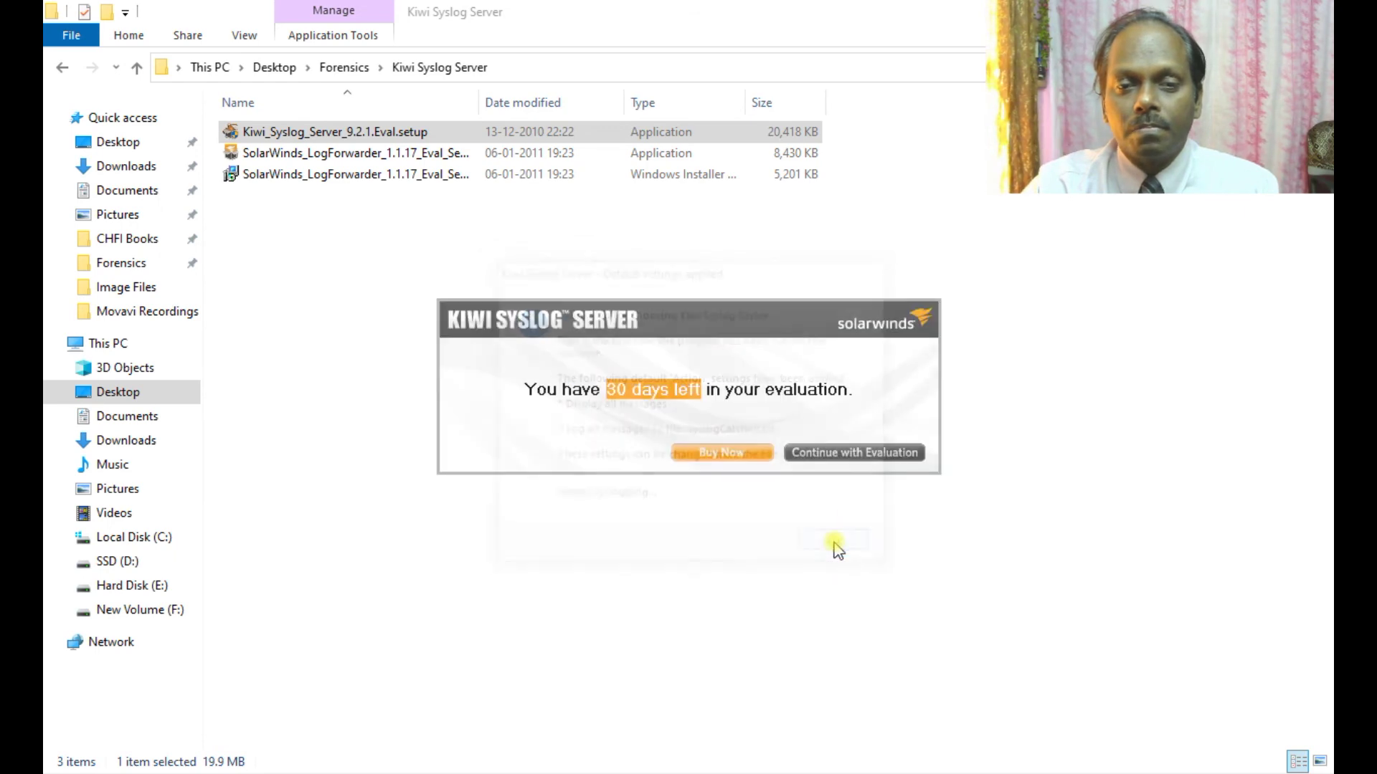
left_click(829, 455)
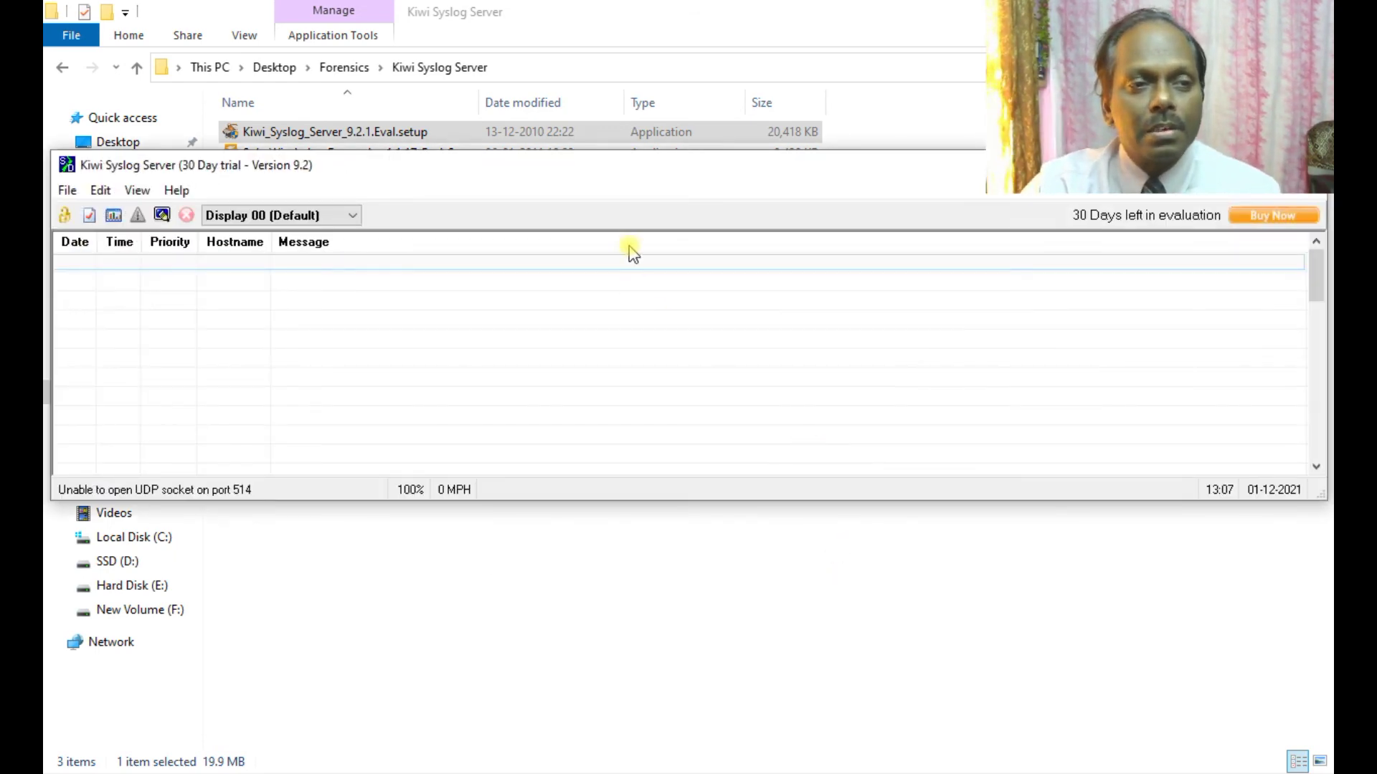
Maximize the Kiwi Syslog window, dismiss the update check notice, and browse the File, View and Help menus
double_click(632, 175)
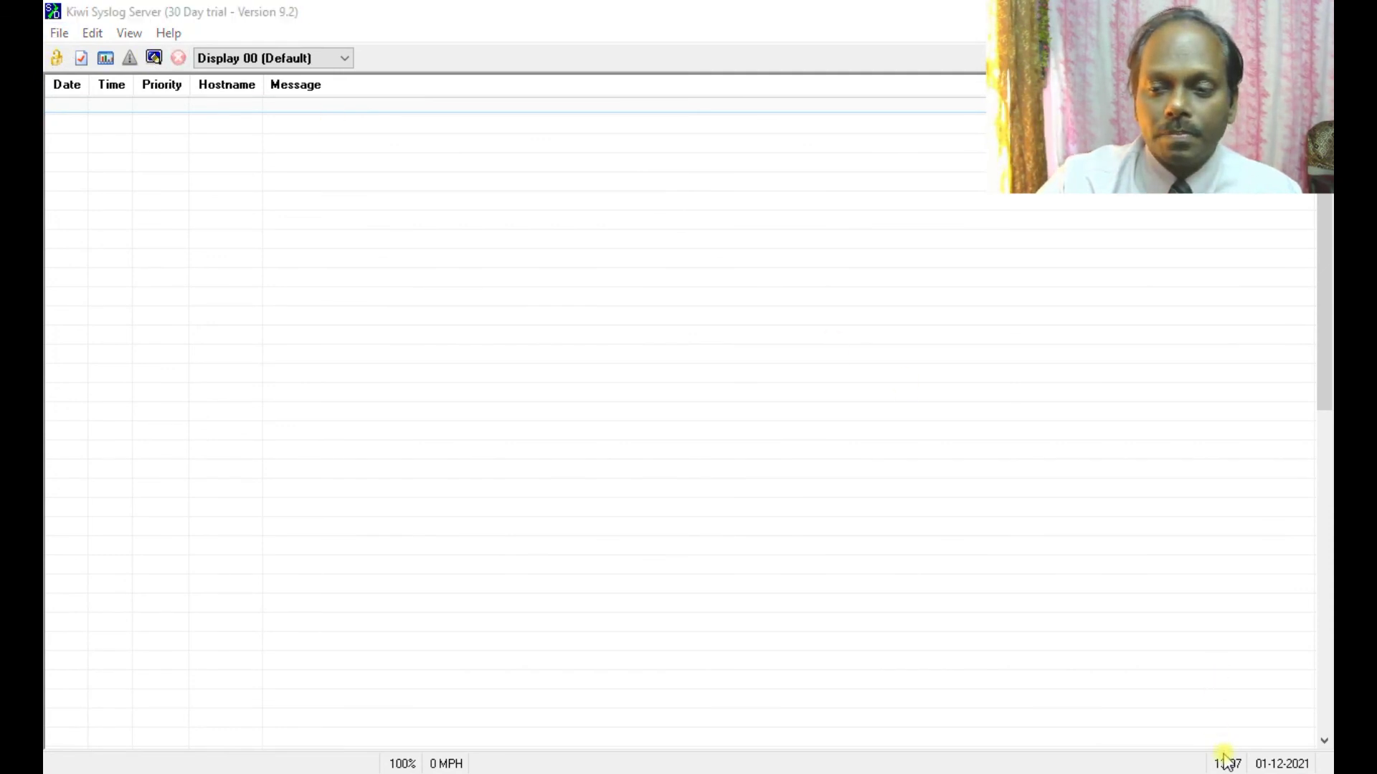
left_click(843, 511)
left_click(59, 33)
mouse_move(113, 36)
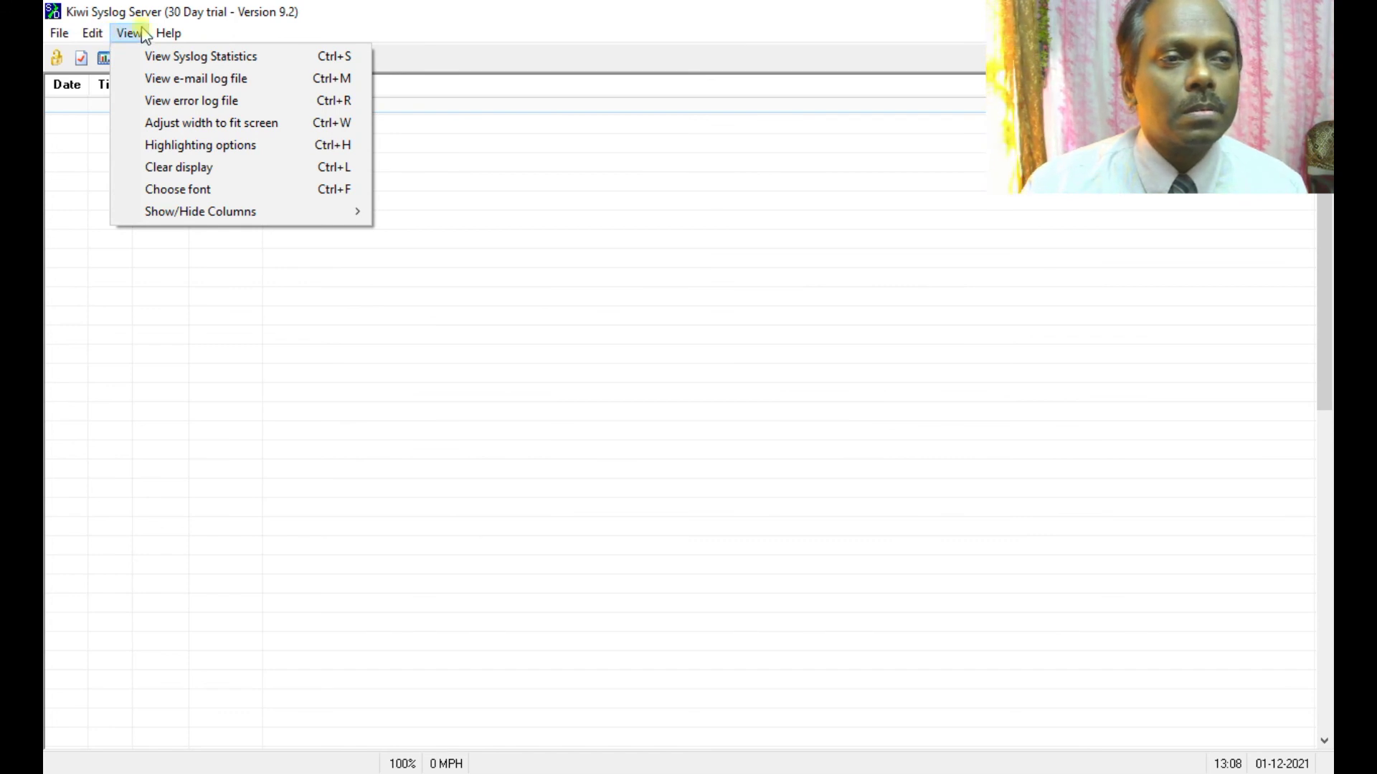
key("Right")
Close the menu and Kiwi Syslog Server, then go back to the Forensics folder in File Explorer
left_click(1225, 753)
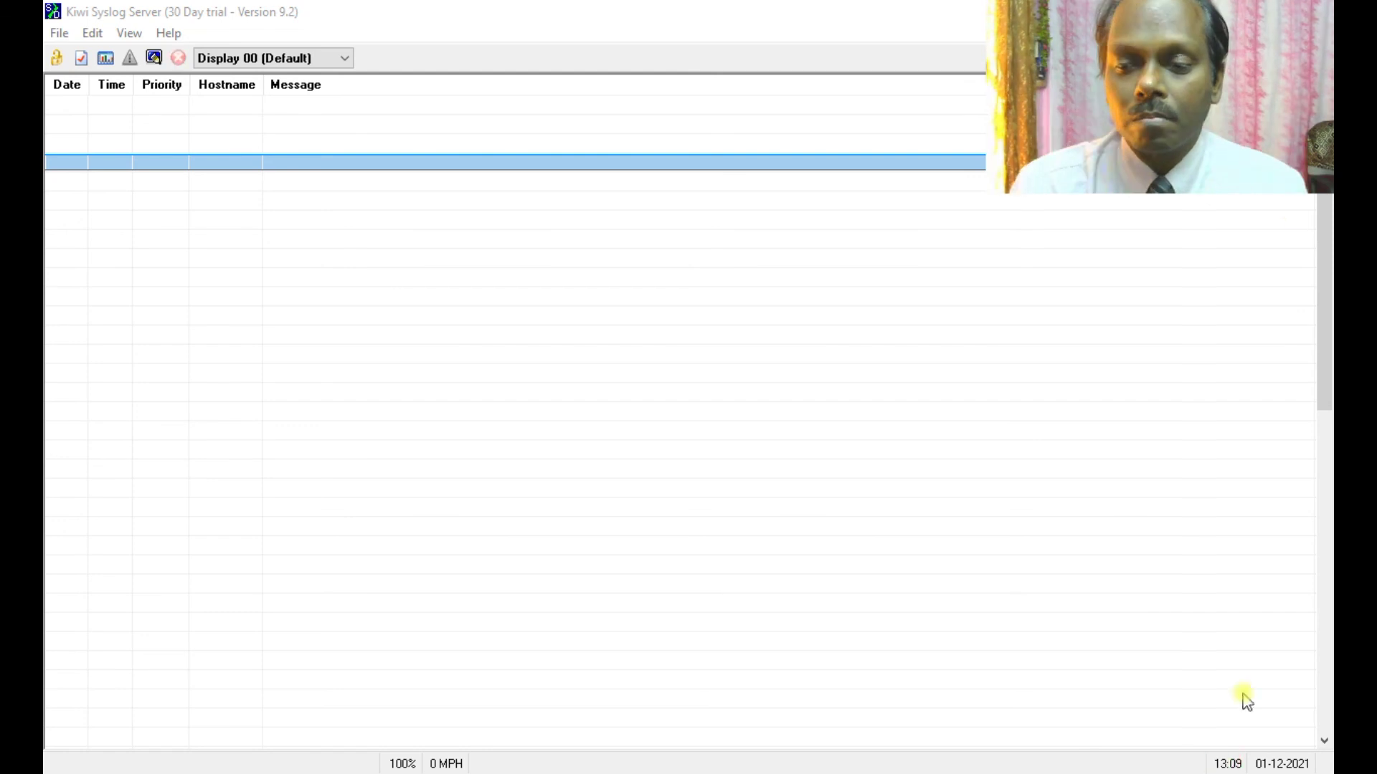
left_click(1317, 10)
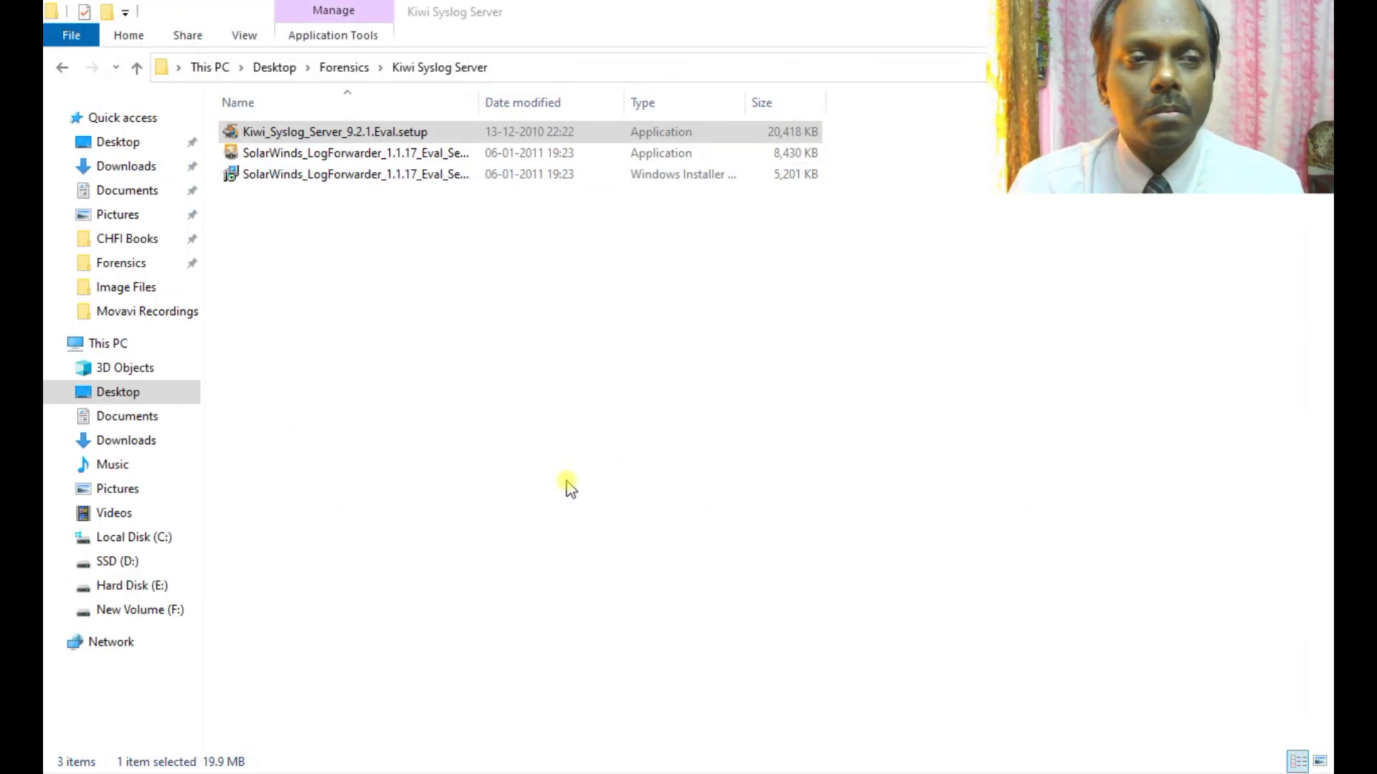
left_click(345, 67)
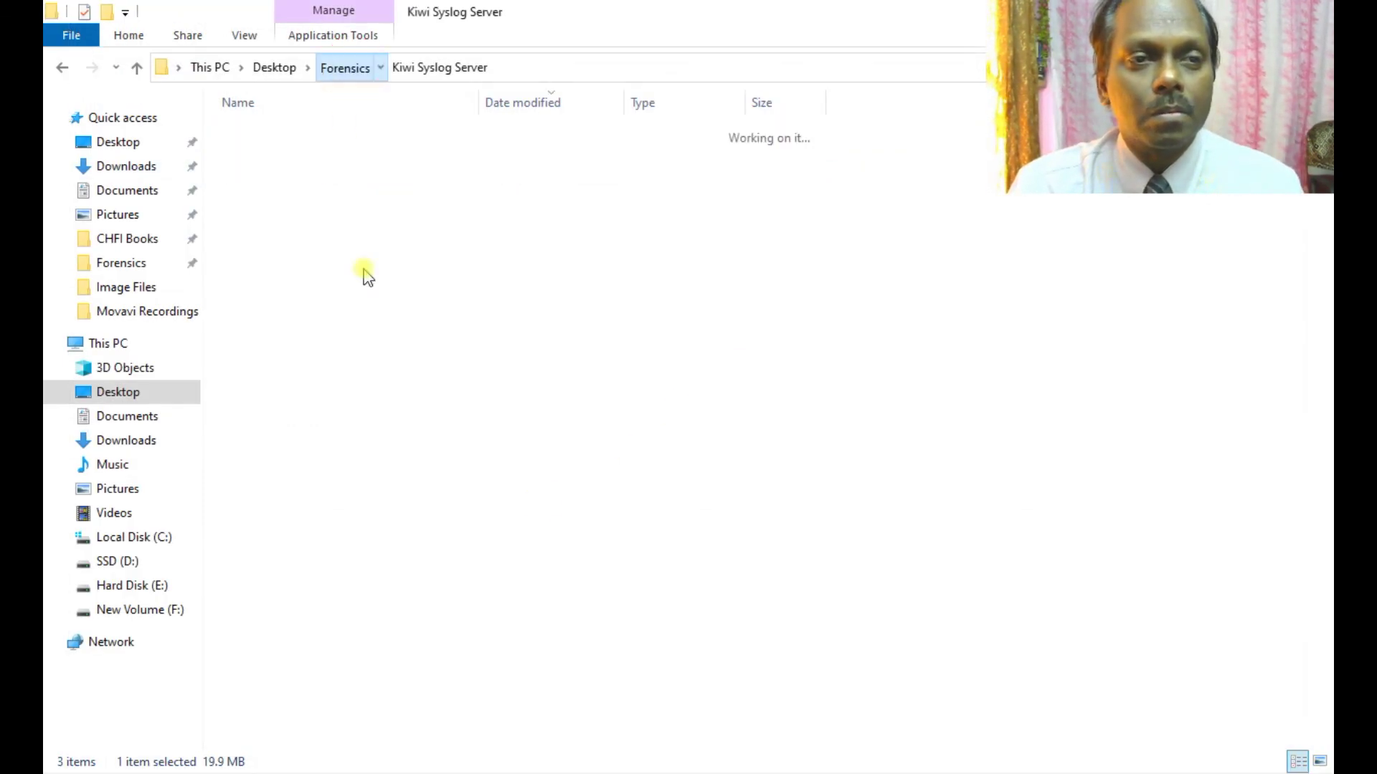